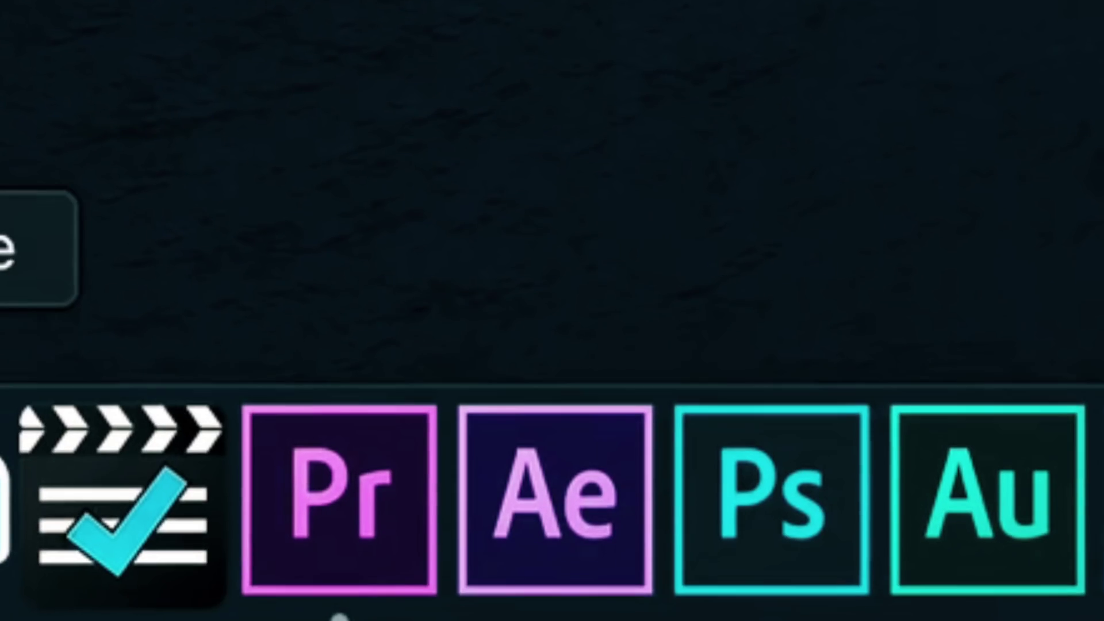
- Set the new composition's width to 2.39*1080 (2581 px) at 1080 px height
{"action": "left_click", "coordinate": [506, 506]}
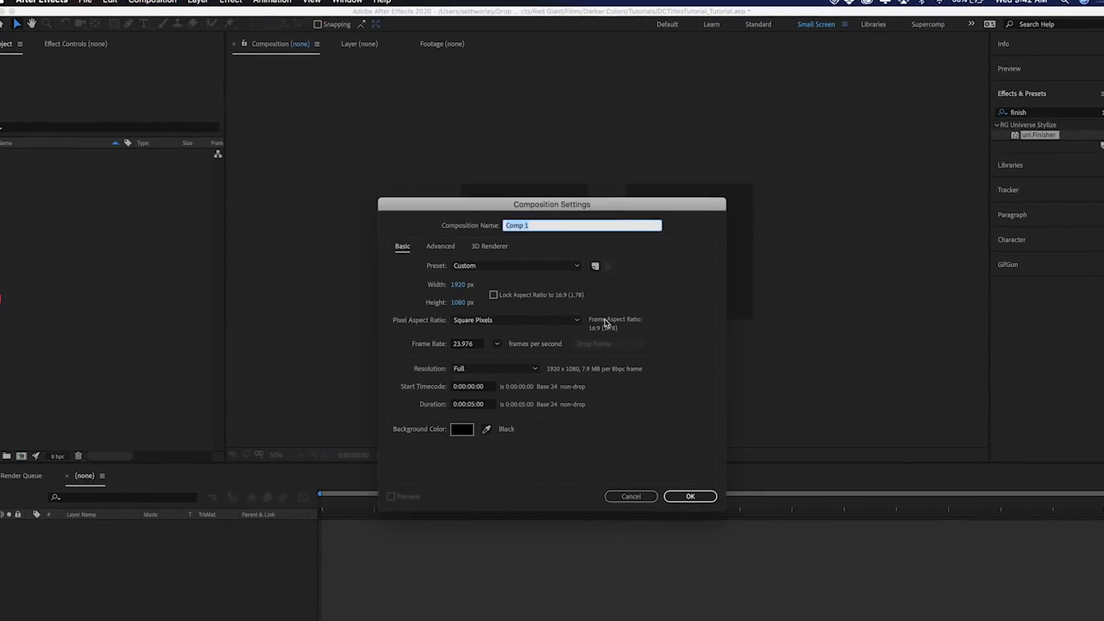
{"action": "left_click", "coordinate": [459, 284]}
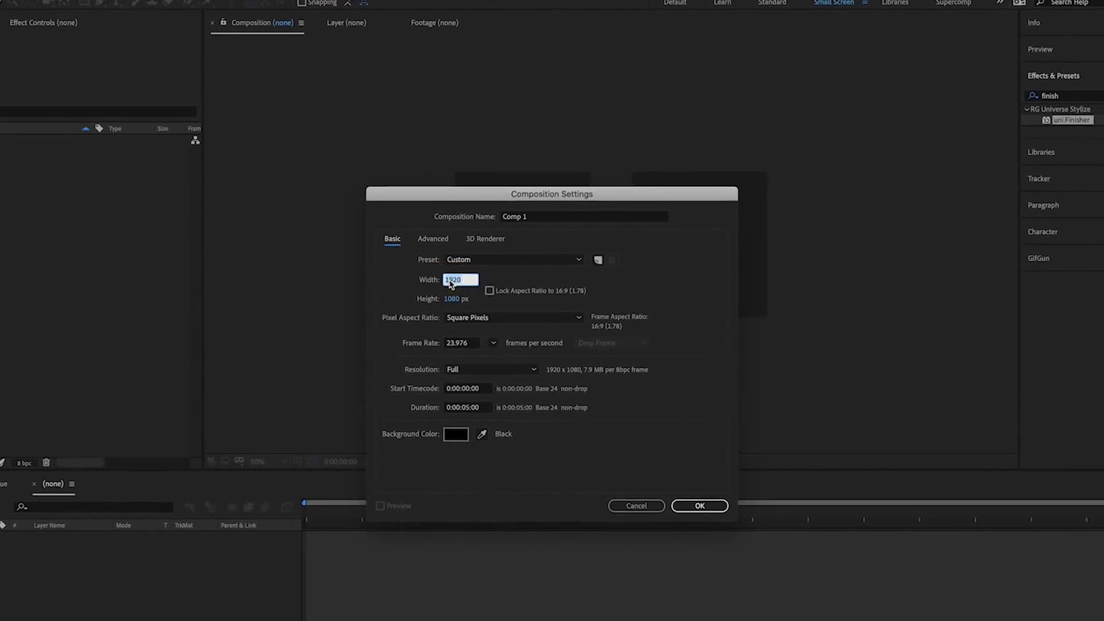
{"action": "left_click", "coordinate": [402, 282]}
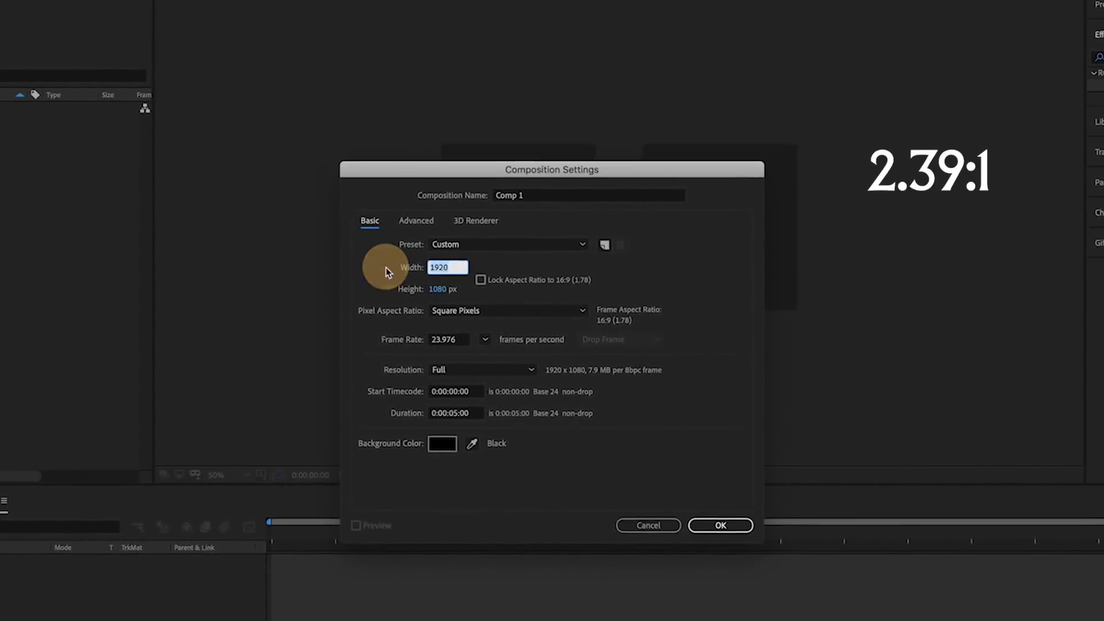
{"action": "type", "text": "2.39"}
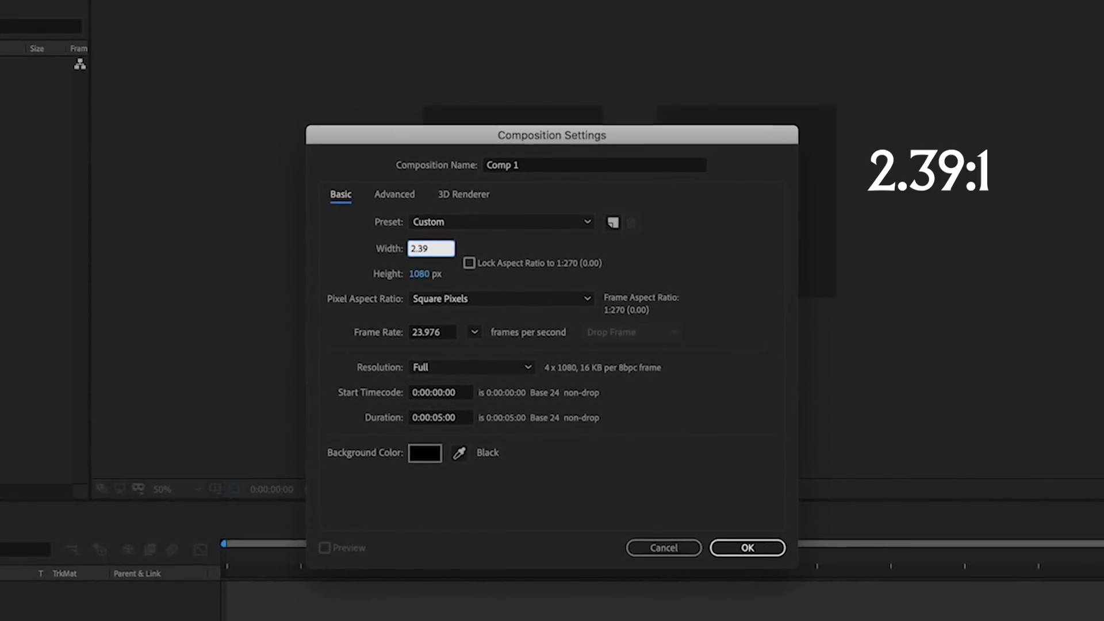
{"action": "type", "text": "*1080"}
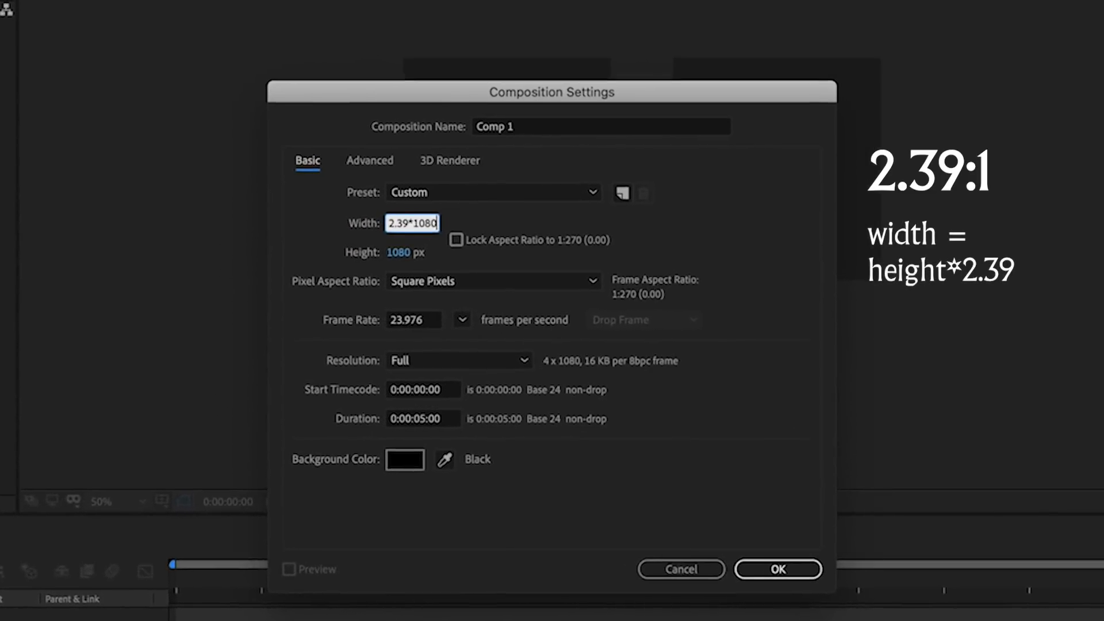
{"action": "key", "text": "Tab"}
- Add a 'directed by' text layer set in the Evil Kids font
{"action": "left_click", "coordinate": [786, 573]}
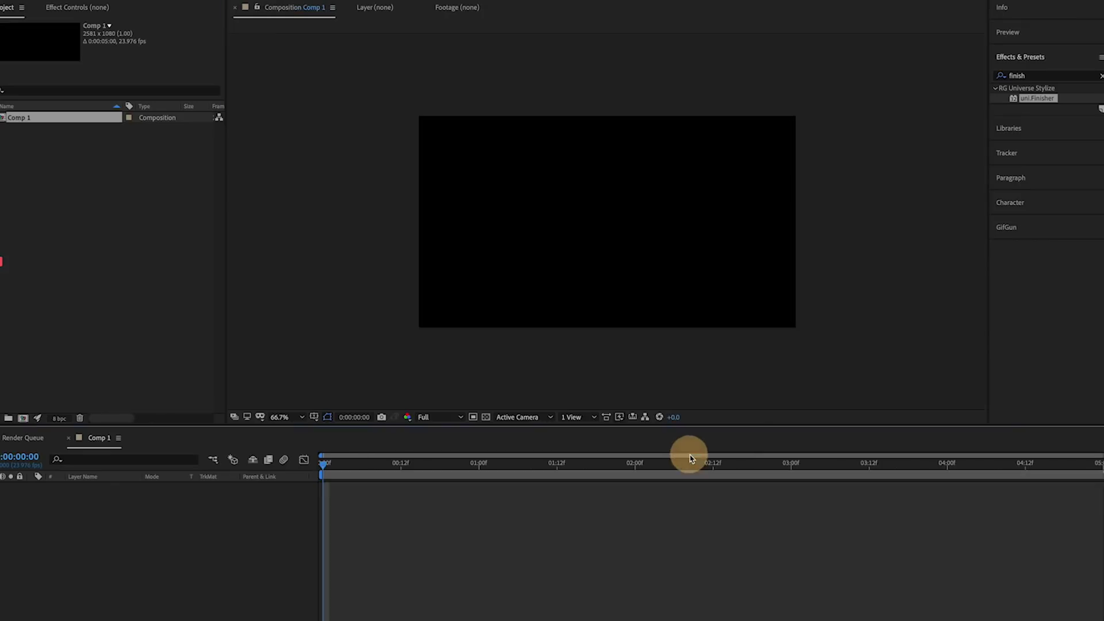
{"action": "key", "text": "ctrl+t"}
{"action": "left_click", "coordinate": [579, 202]}
{"action": "type", "text": "directed by"}
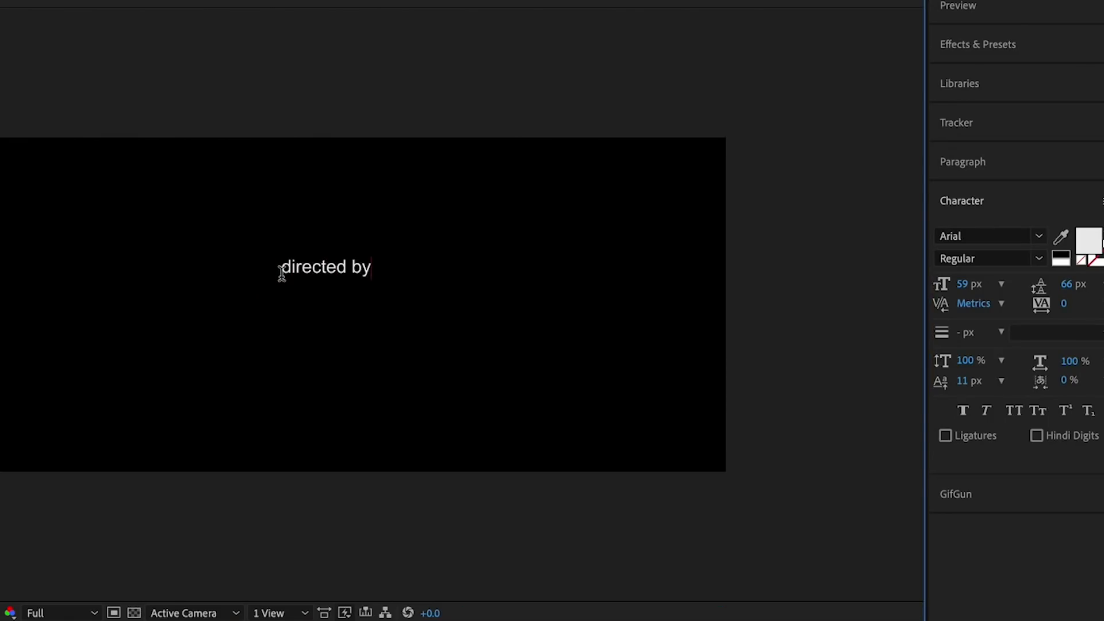
{"action": "key", "text": "ctrl+a"}
{"action": "left_click", "coordinate": [1042, 135]}
{"action": "left_click", "coordinate": [978, 318]}
{"action": "left_click", "coordinate": [1038, 235]}
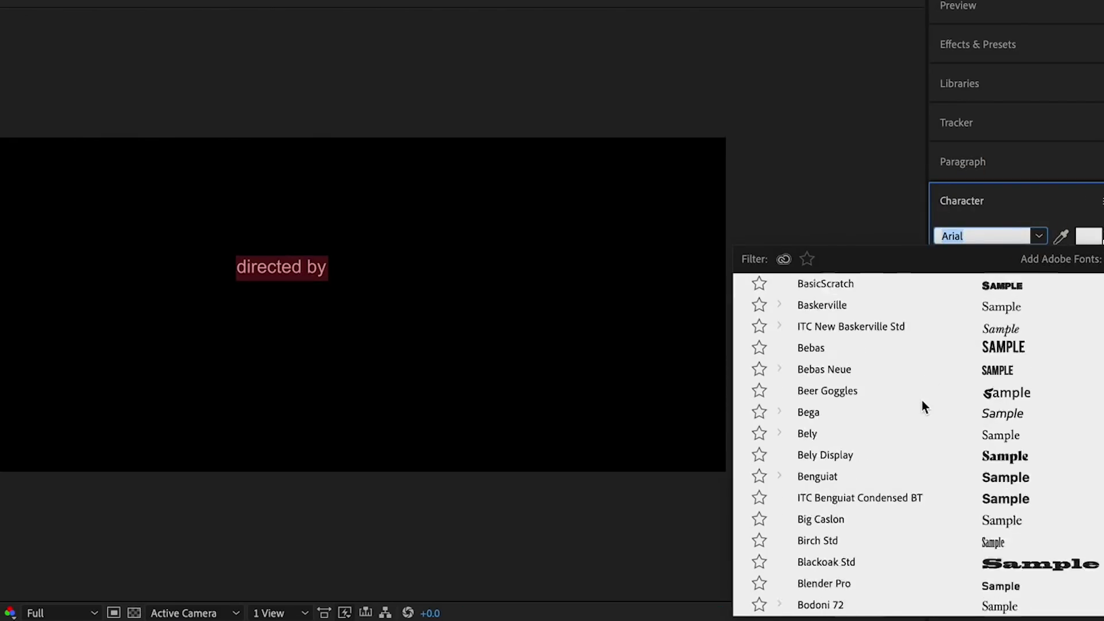
{"action": "scroll", "coordinate": [922, 406], "scroll_direction": "down", "scroll_amount": 5}
{"action": "type", "text": "ev"}
{"action": "left_click", "coordinate": [827, 287]}
- Size 'directed by' to 108 px and the director's name to 186 px
{"action": "left_click_drag", "start_coordinate": [972, 284], "coordinate": [1012, 285]}
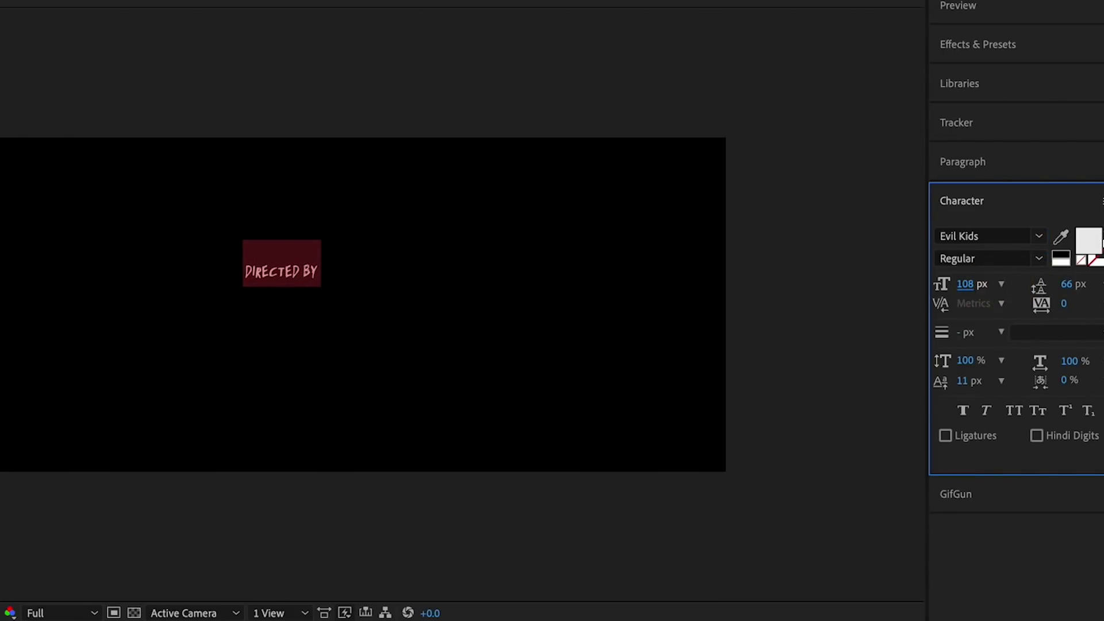
{"action": "key", "text": "Escape"}
{"action": "key", "text": "v"}
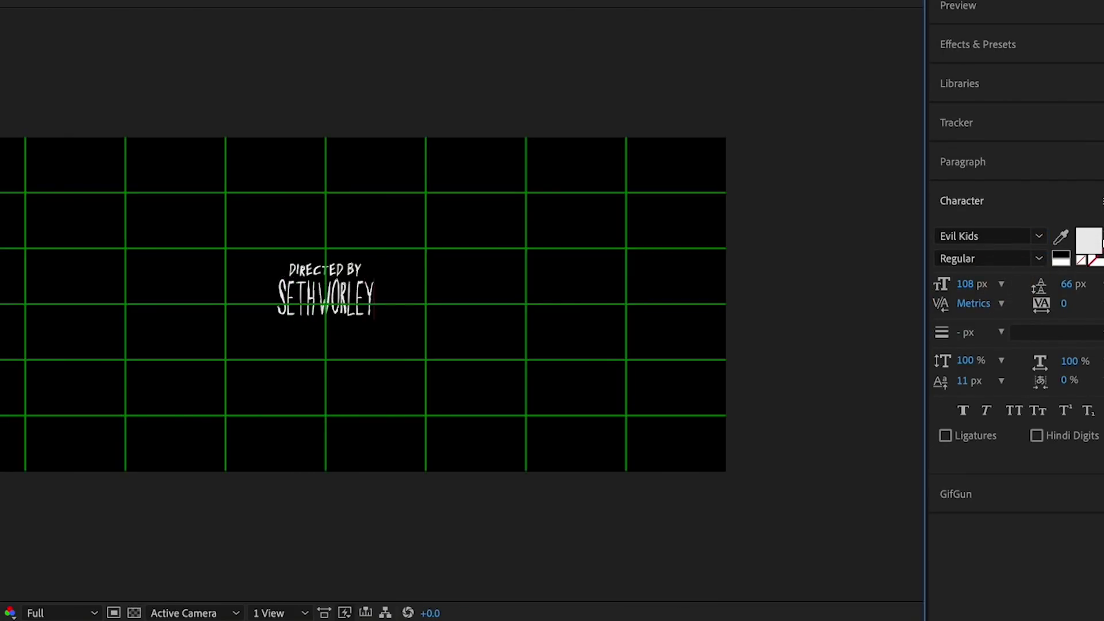
{"action": "left_click_drag", "start_coordinate": [972, 283], "coordinate": [1040, 296]}
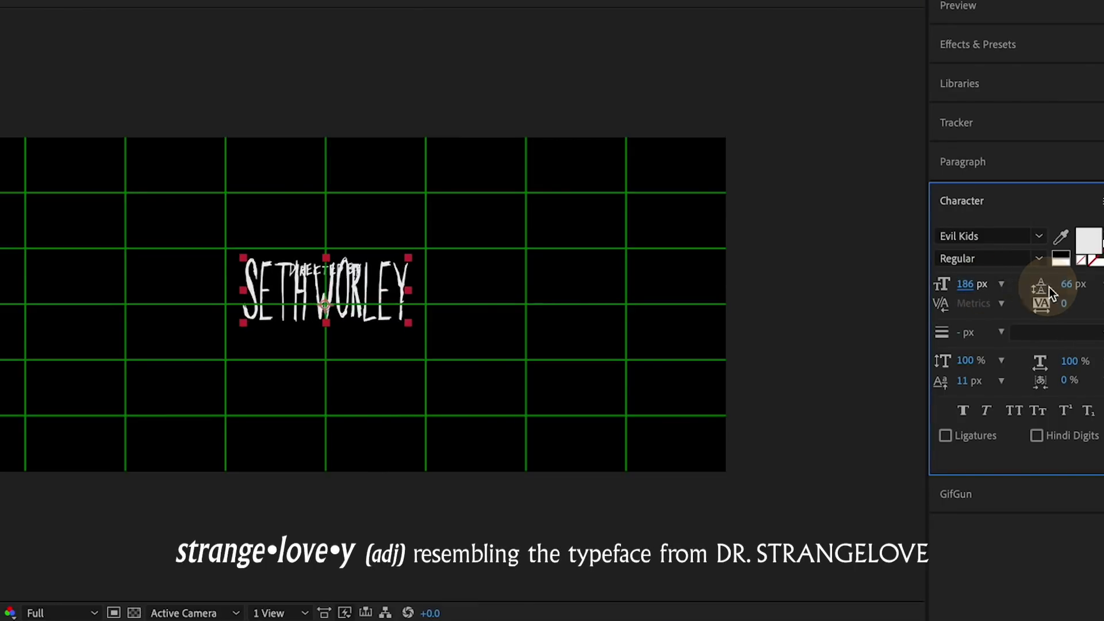
{"action": "left_click", "coordinate": [325, 270]}
{"action": "left_click", "coordinate": [985, 282]}
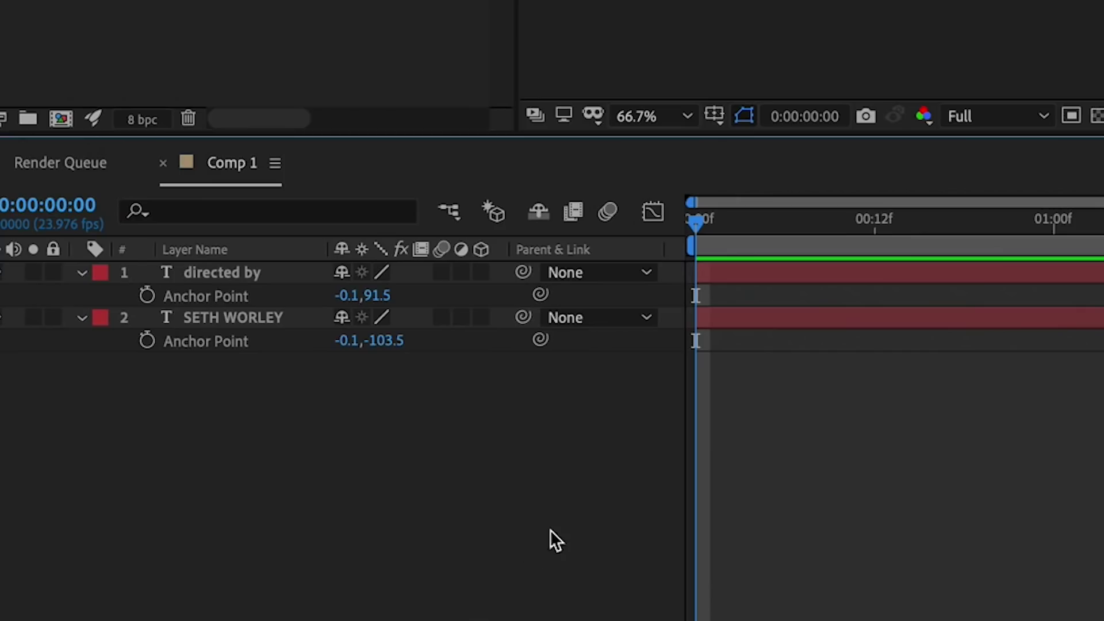
- Make both title layers 3D, pre-compose them as 'Text', and collapse transformations
{"action": "left_click", "coordinate": [481, 272]}
{"action": "left_click", "coordinate": [480, 429]}
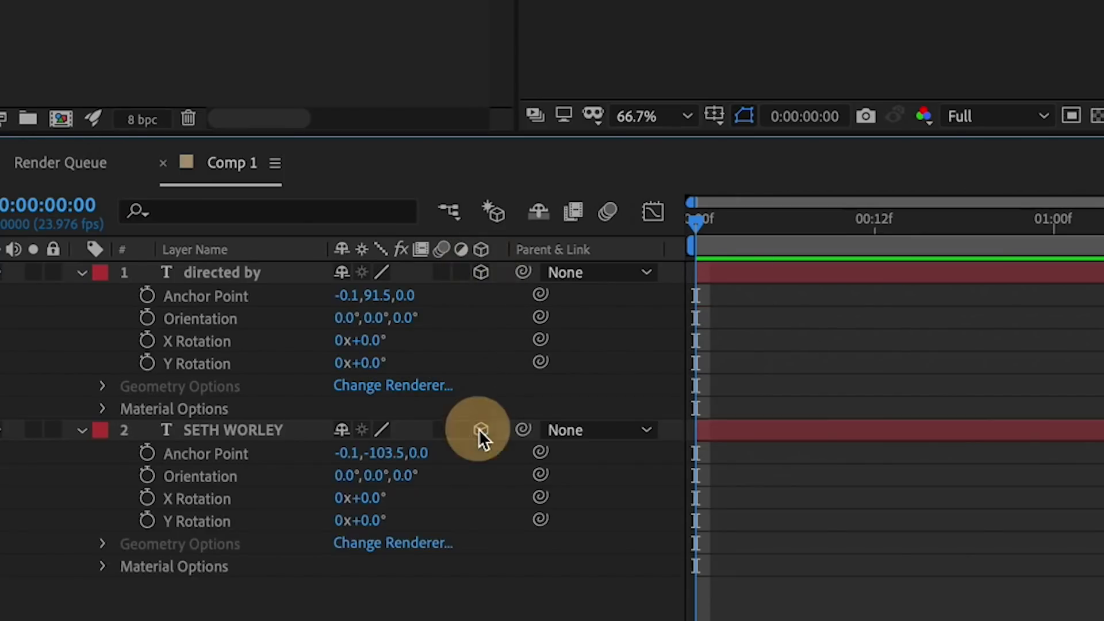
{"action": "left_click", "coordinate": [224, 272]}
{"action": "left_click", "coordinate": [278, 12]}
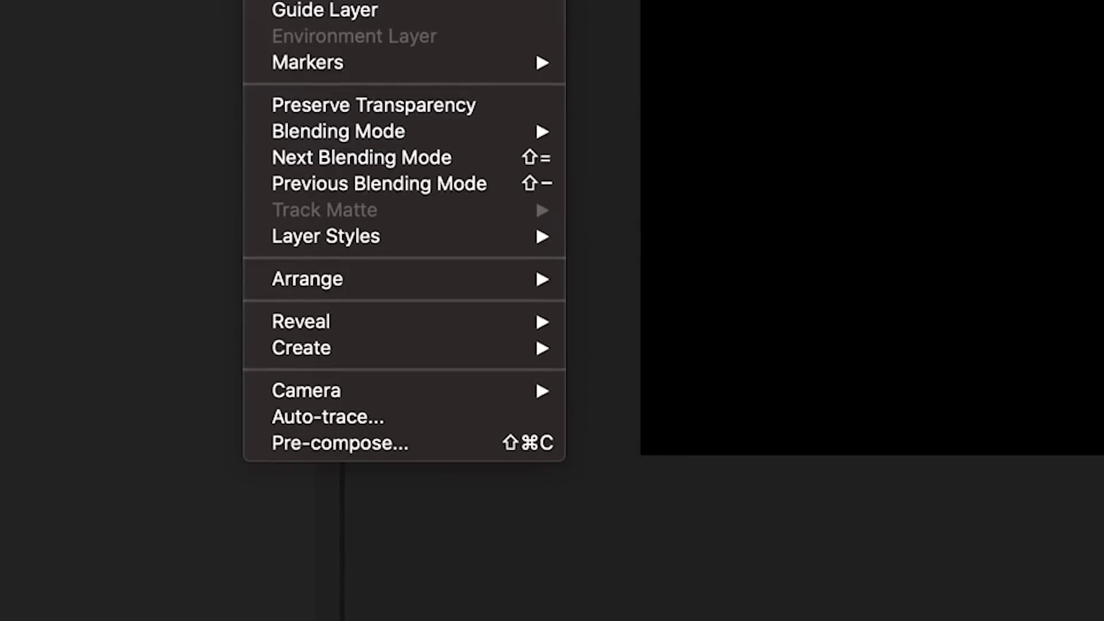
{"action": "left_click", "coordinate": [382, 444]}
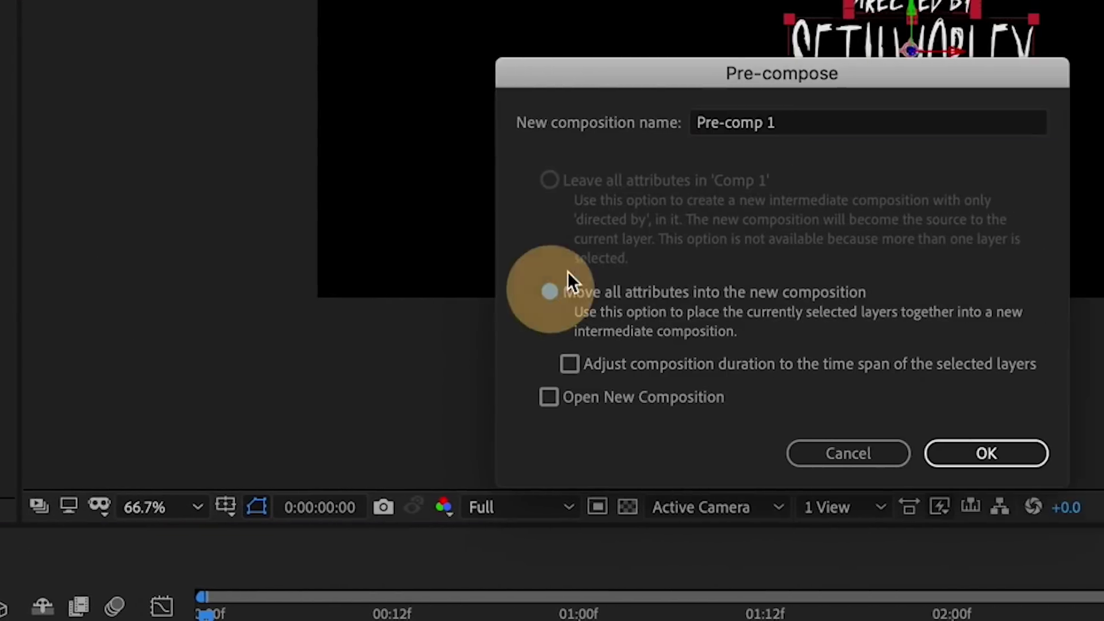
{"action": "type", "text": "Text"}
{"action": "key", "text": "Return"}
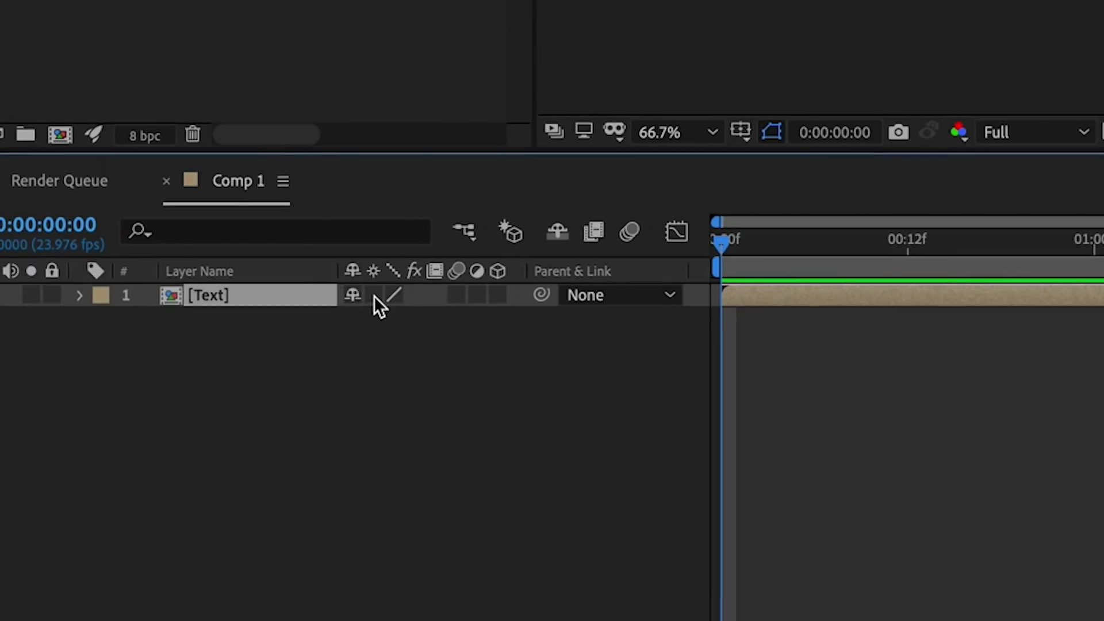
{"action": "left_click", "coordinate": [374, 295]}
{"action": "left_click", "coordinate": [441, 357]}
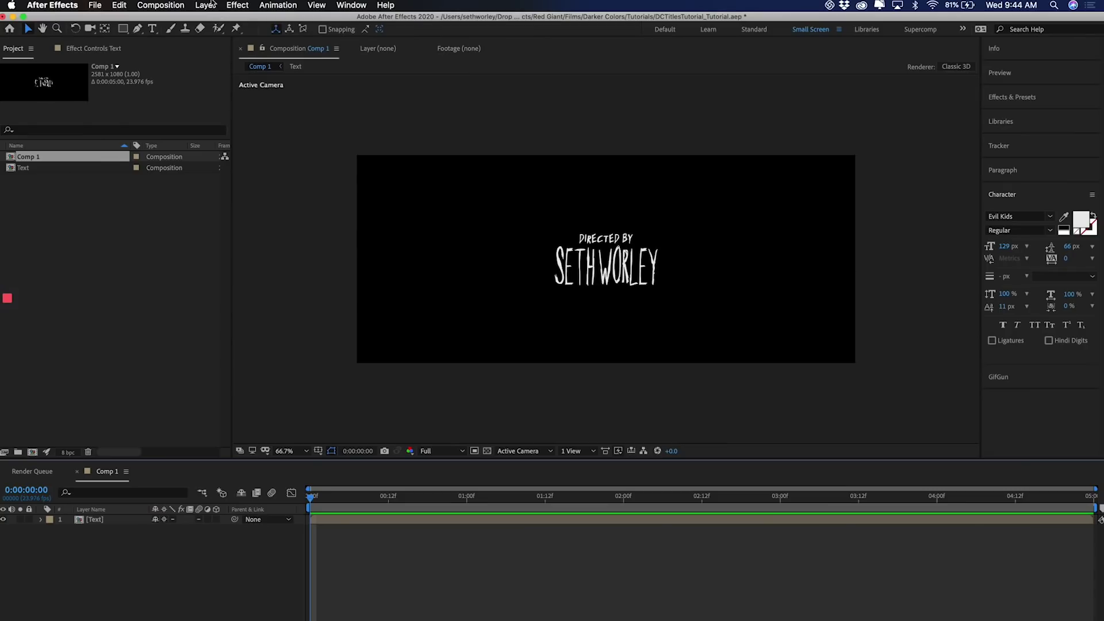
- Add a black solid and place it below the Text layer
{"action": "left_click", "coordinate": [205, 6]}
{"action": "mouse_move", "coordinate": [212, 19]}
{"action": "left_click", "coordinate": [380, 33]}
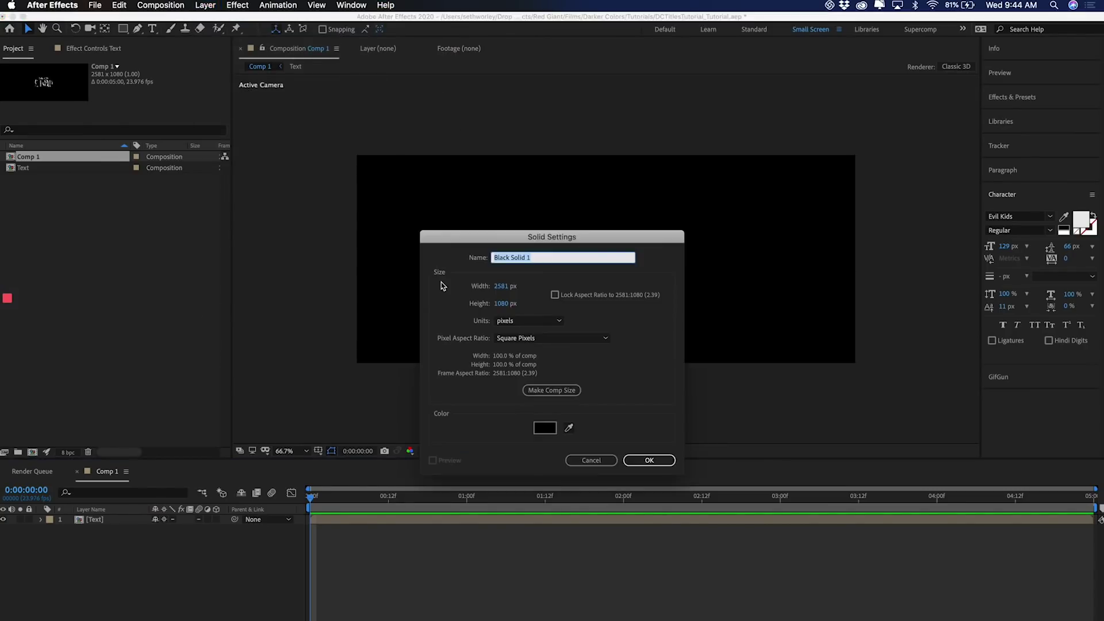
{"action": "left_click", "coordinate": [661, 464]}
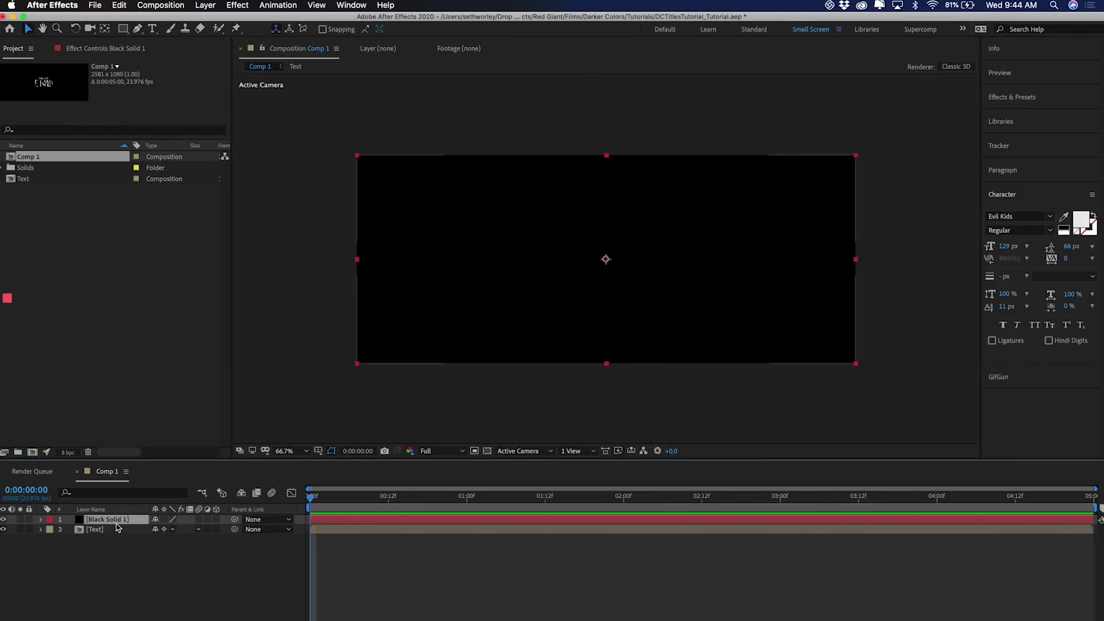
{"action": "left_click_drag", "start_coordinate": [112, 559], "coordinate": [113, 538]}
- Add a point light to the comp
{"action": "left_click", "coordinate": [206, 6]}
{"action": "mouse_move", "coordinate": [212, 19]}
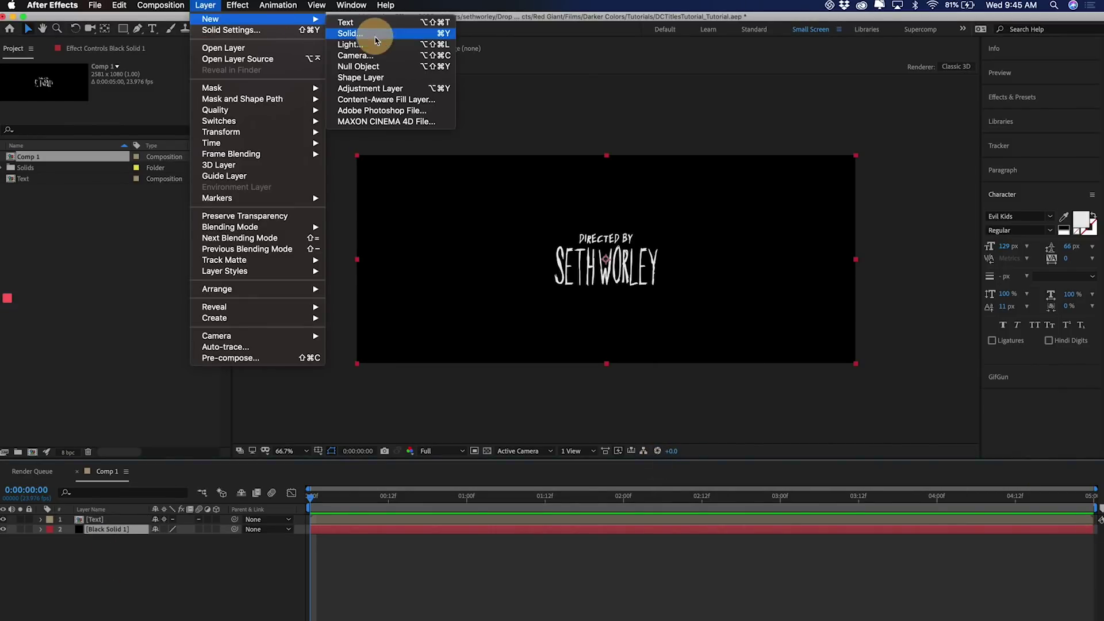
{"action": "left_click", "coordinate": [380, 45]}
{"action": "left_click", "coordinate": [615, 491]}
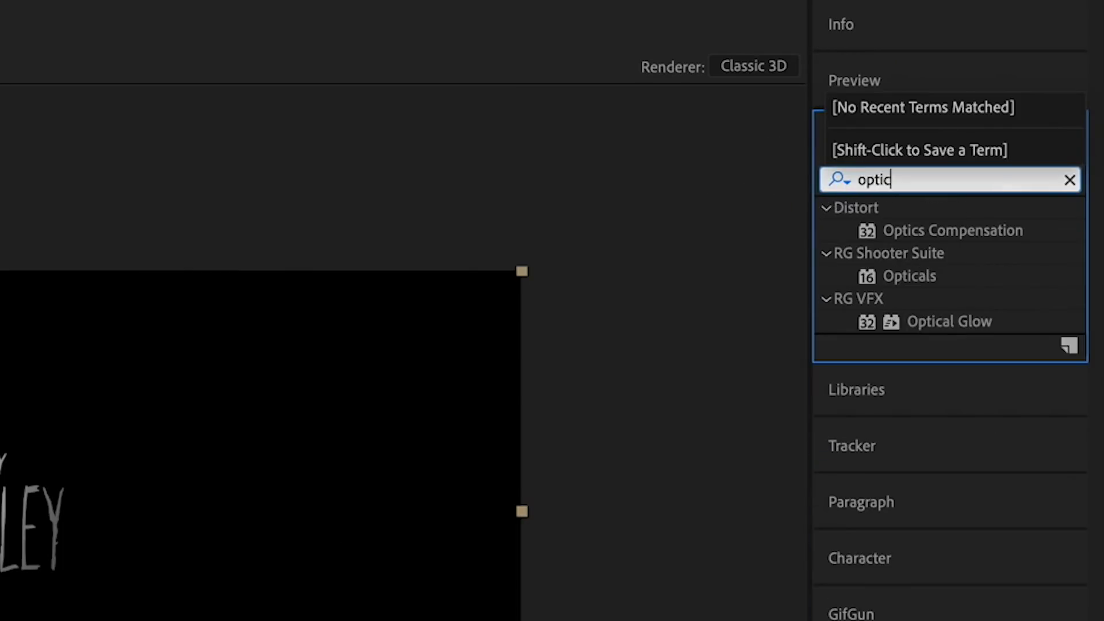
- Apply Optical Glow to Text with Amount 5 and a pure blue outer tint
{"action": "left_click_drag", "start_coordinate": [926, 321], "coordinate": [213, 370]}
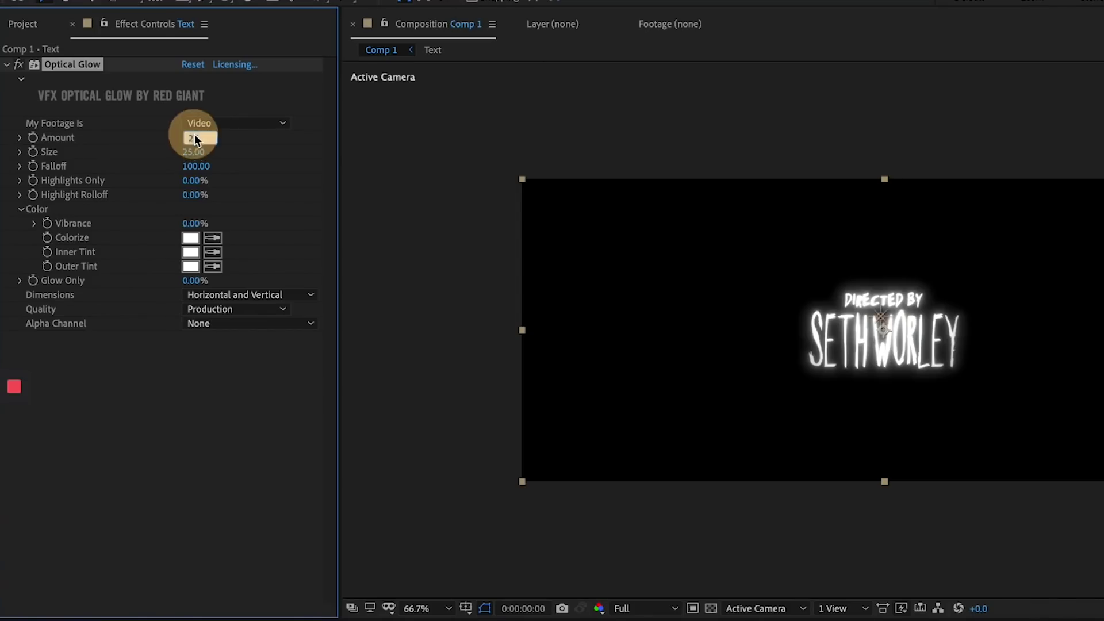
{"action": "type", "text": "5"}
{"action": "key", "text": "Return"}
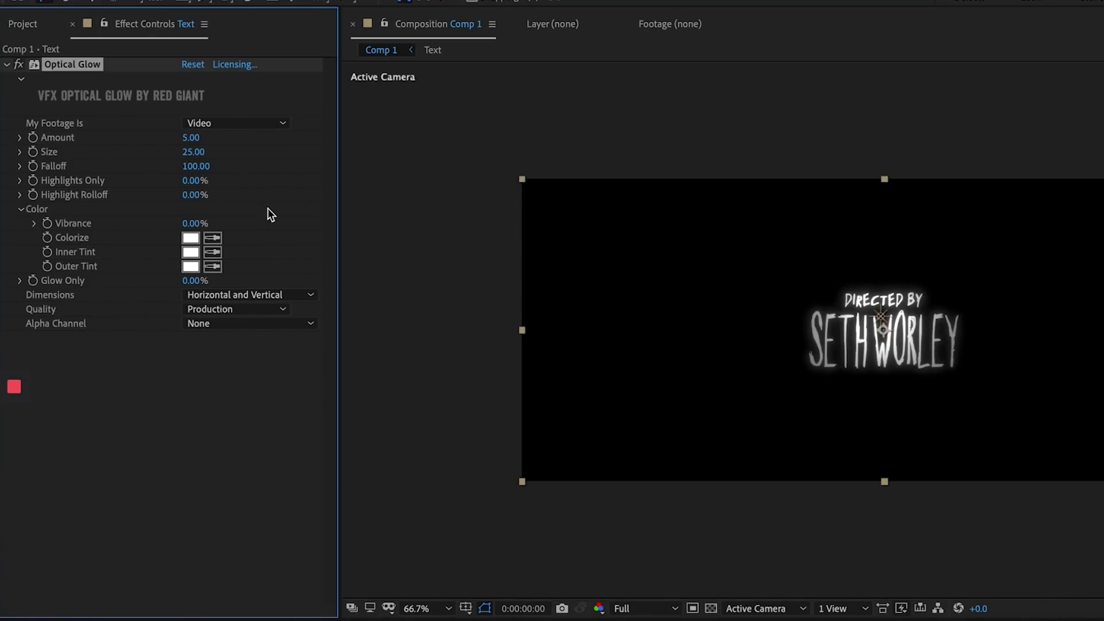
{"action": "left_click", "coordinate": [190, 267]}
{"action": "left_click_drag", "start_coordinate": [450, 500], "coordinate": [453, 421]}
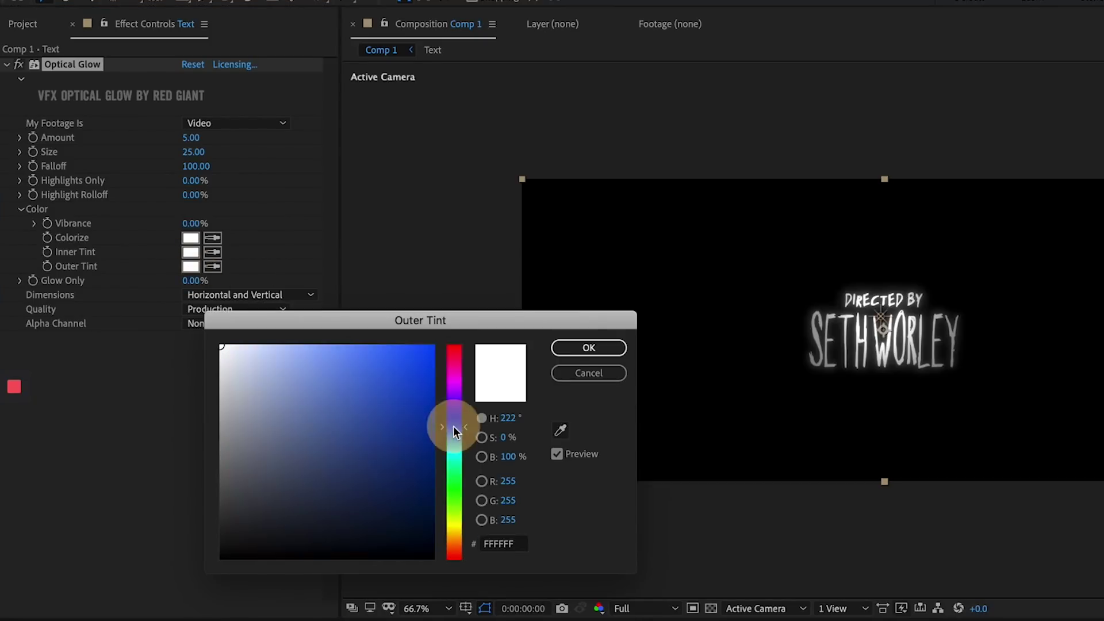
{"action": "left_click_drag", "start_coordinate": [382, 434], "coordinate": [471, 264]}
{"action": "key", "text": "Return"}
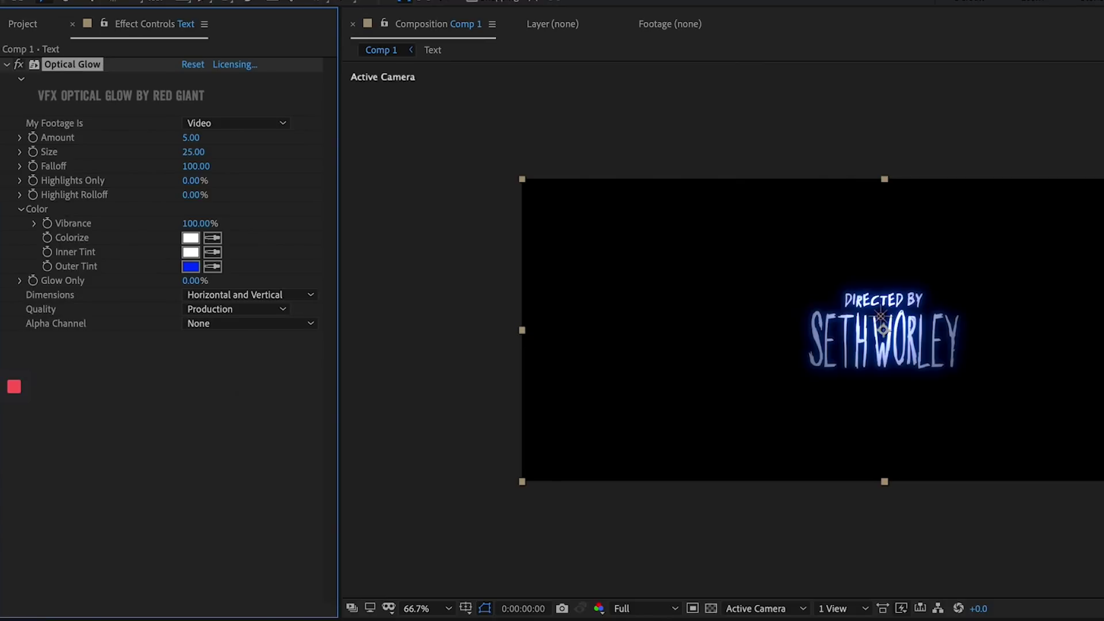
- Apply Shine to the title with purple midtones, blue shadows and ray length 10.5
{"action": "type", "text": "shine"}
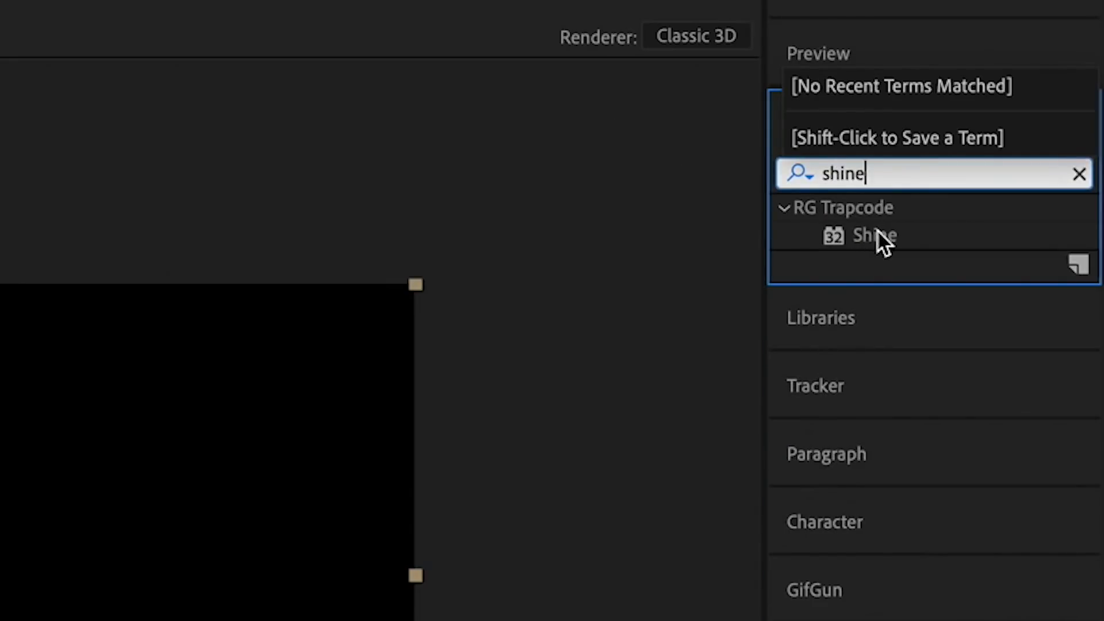
{"action": "double_click", "coordinate": [874, 235]}
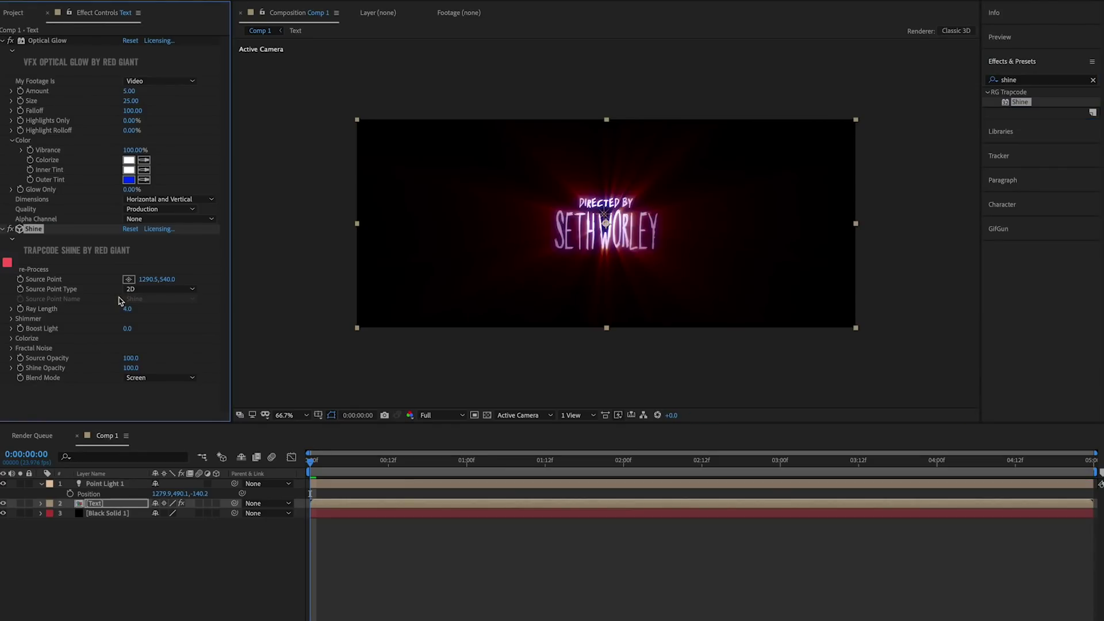
{"action": "left_click", "coordinate": [11, 338]}
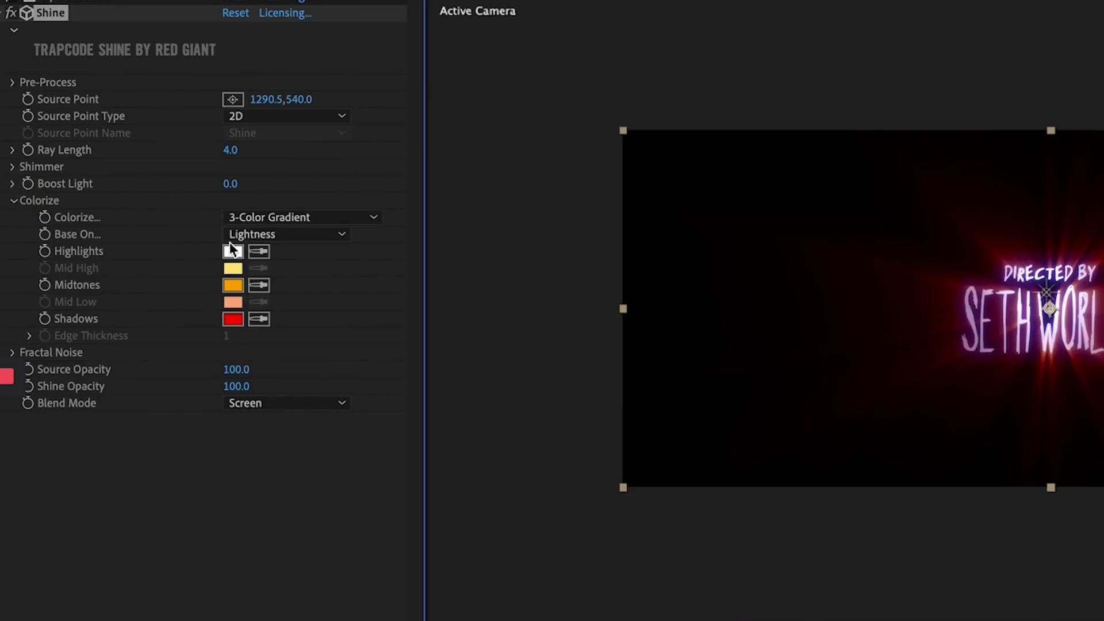
{"action": "left_click", "coordinate": [233, 290]}
{"action": "left_click", "coordinate": [527, 390]}
{"action": "left_click", "coordinate": [684, 329]}
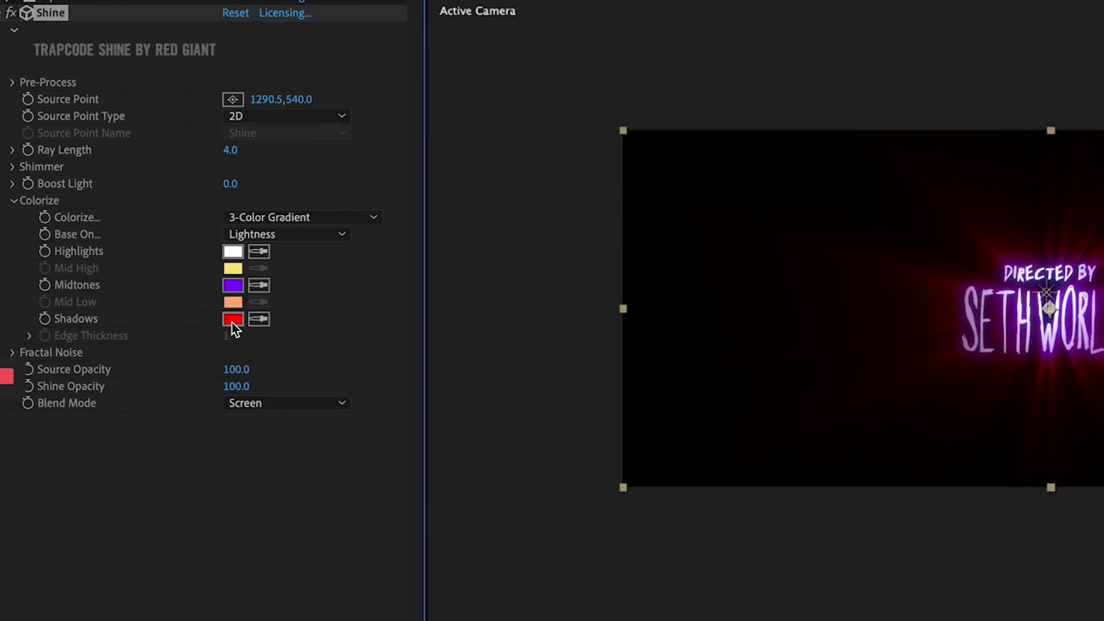
{"action": "left_click", "coordinate": [233, 319]}
{"action": "left_click", "coordinate": [530, 424]}
{"action": "left_click", "coordinate": [719, 328]}
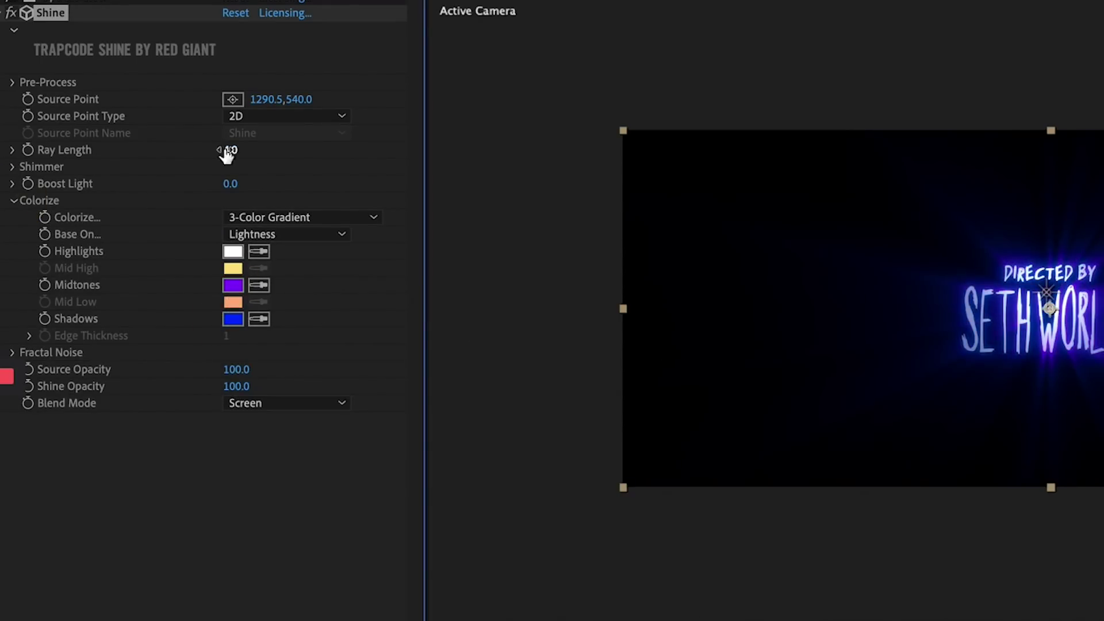
{"action": "left_click_drag", "start_coordinate": [227, 155], "coordinate": [295, 165]}
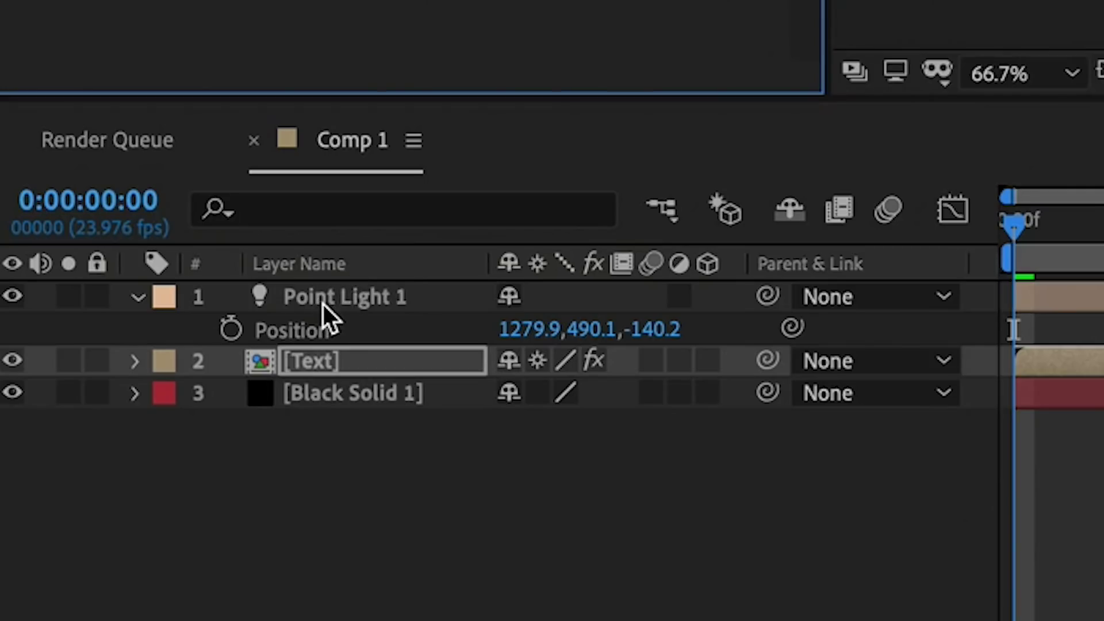
- Rename the point light to Shine and set Shine's Source Point Type to 3D Light
{"action": "left_click", "coordinate": [322, 305]}
{"action": "double_click", "coordinate": [322, 304]}
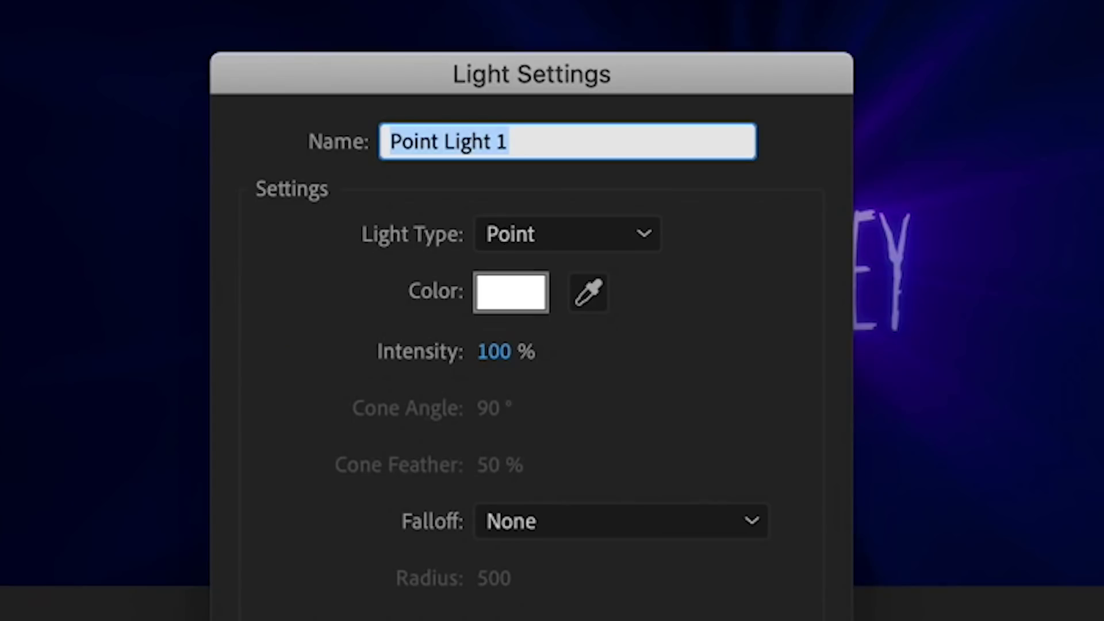
{"action": "type", "text": "Shin"}
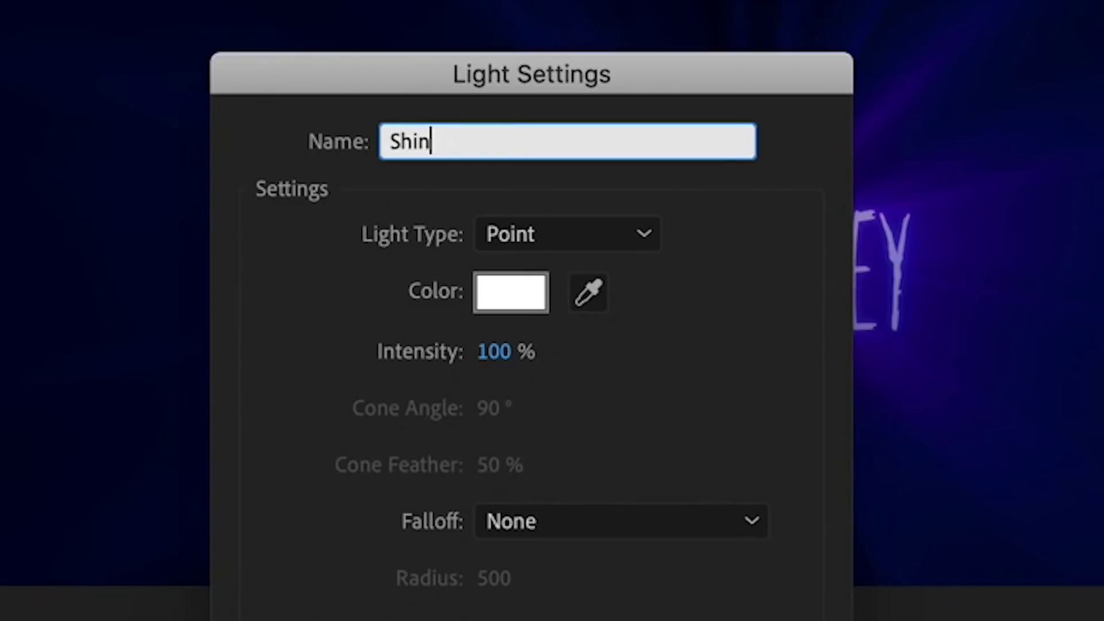
{"action": "type", "text": "e"}
{"action": "key", "text": "Return"}
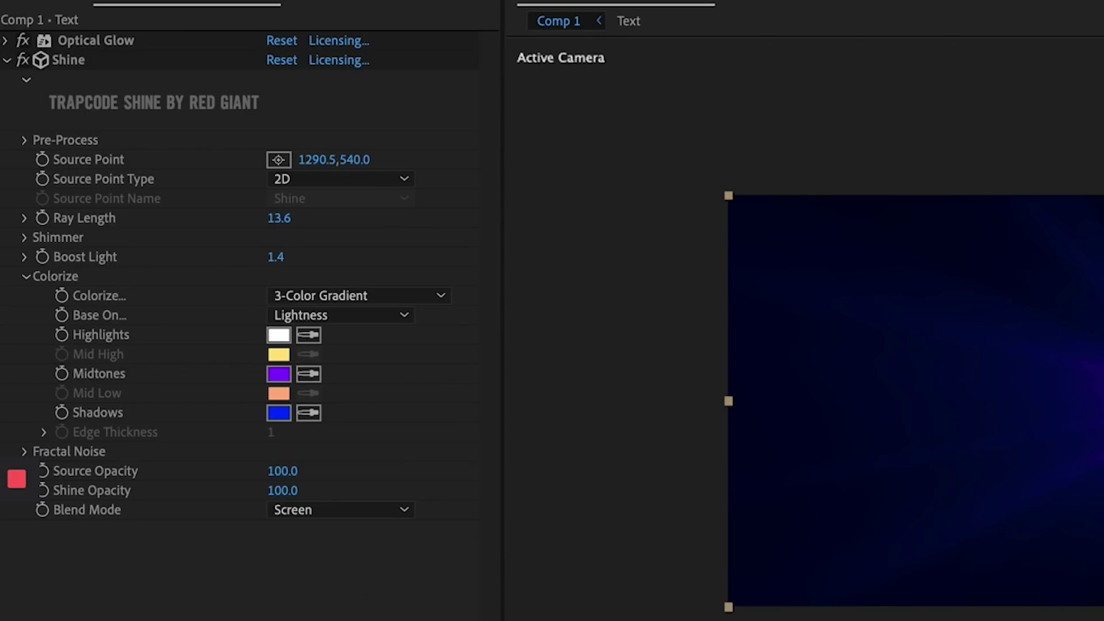
{"action": "left_click", "coordinate": [299, 180]}
{"action": "left_click", "coordinate": [326, 225]}
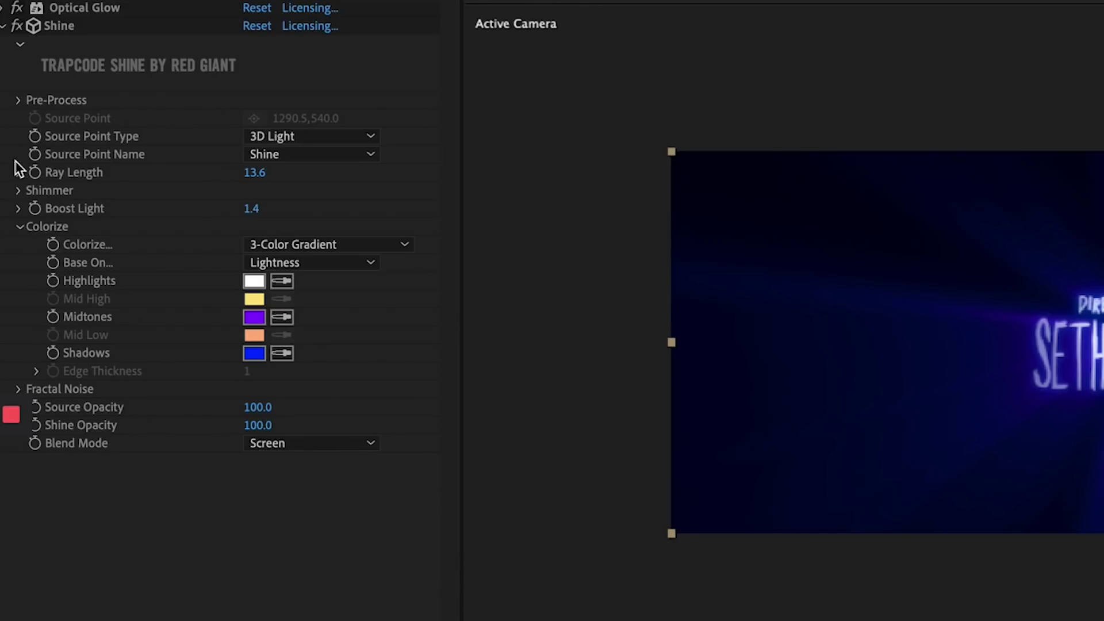
- Enable Shine's Fractal Noise with Screen blend mode and Contrast raised to 148
{"action": "left_click", "coordinate": [20, 230]}
{"action": "left_click", "coordinate": [20, 246]}
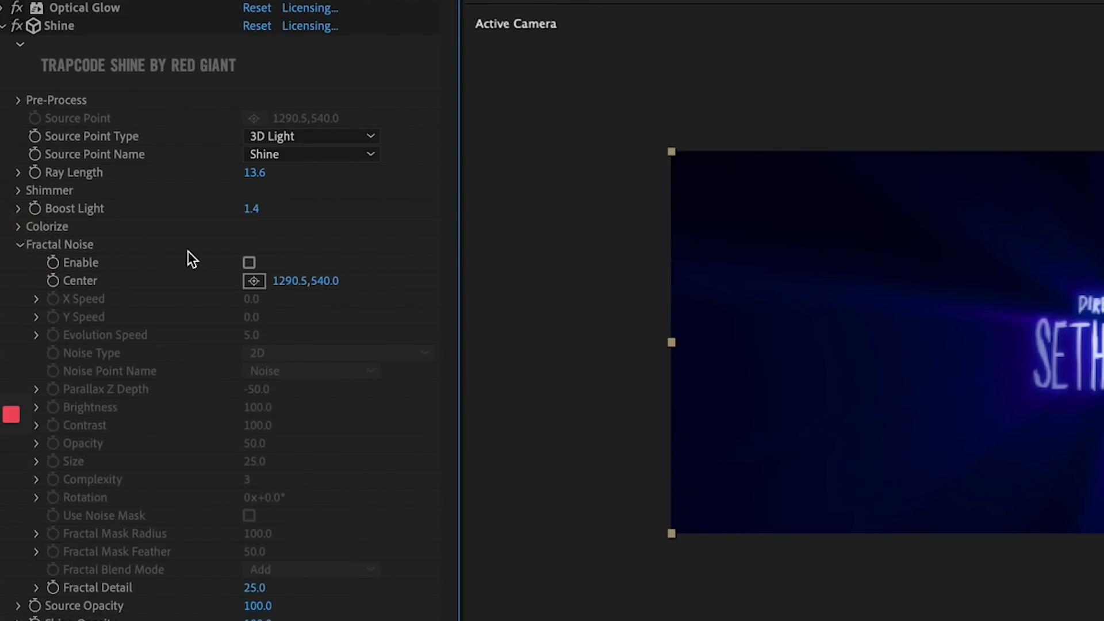
{"action": "left_click", "coordinate": [249, 261]}
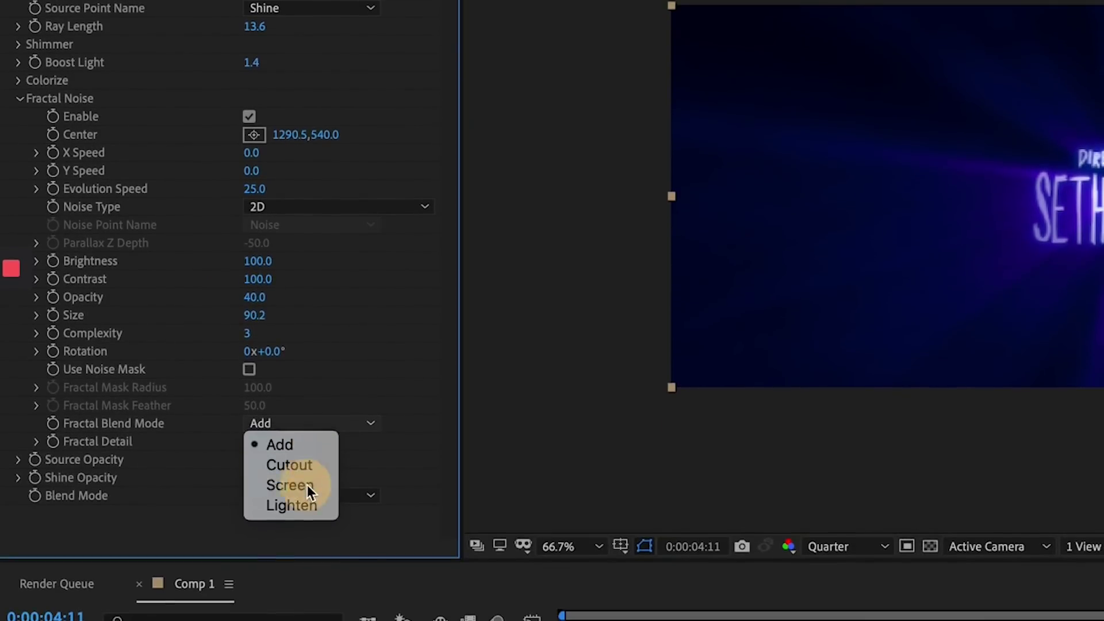
{"action": "left_click", "coordinate": [307, 485]}
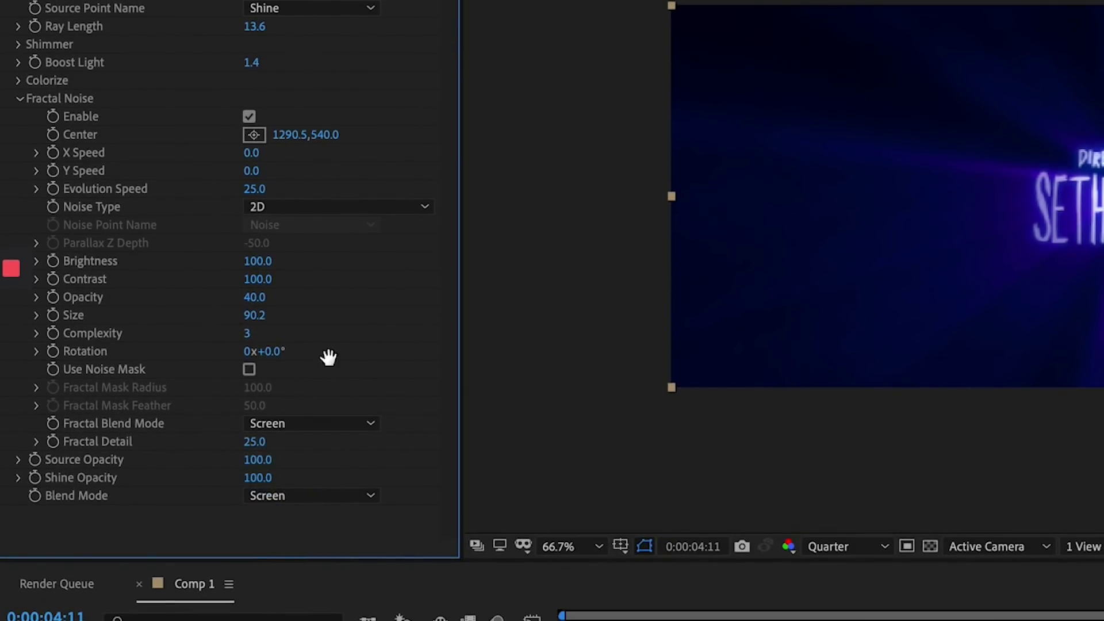
{"action": "left_click_drag", "start_coordinate": [258, 279], "coordinate": [403, 285]}
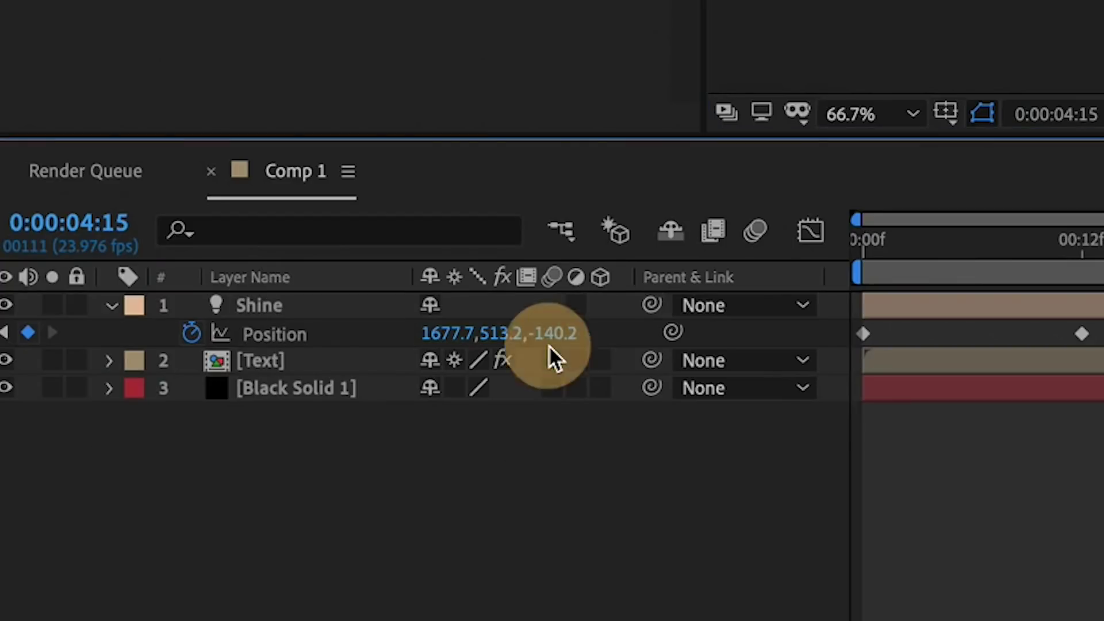
- Set the Z position of both Shine light keyframes to 0 and preview the sweep
{"action": "type", "text": "0"}
{"action": "key", "text": "Return"}
{"action": "left_click", "coordinate": [599, 340]}
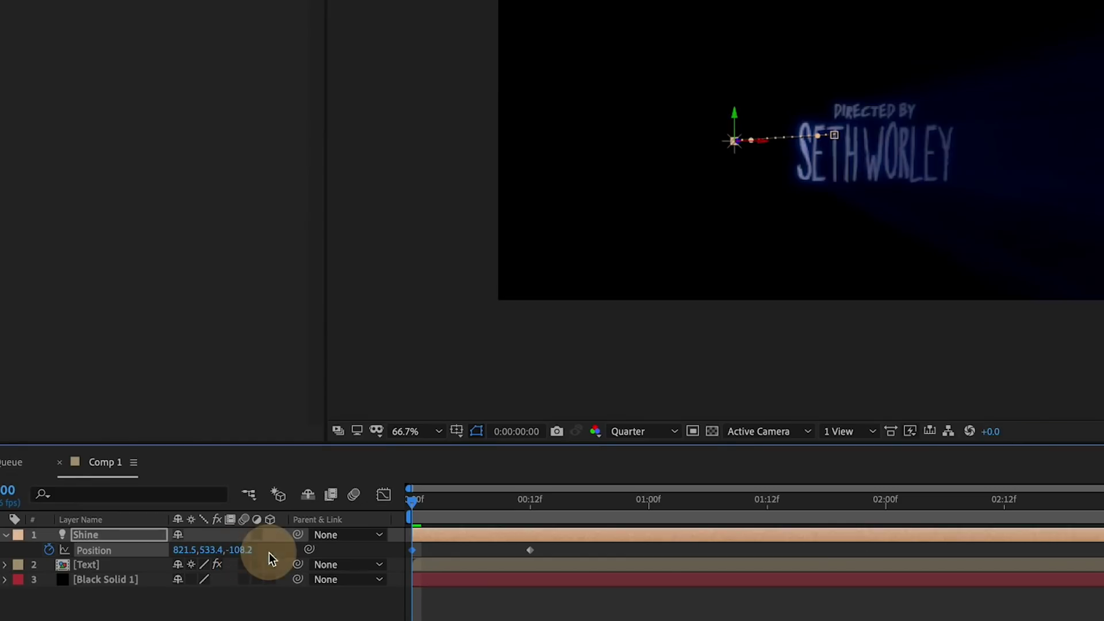
{"action": "type", "text": "0"}
{"action": "key", "text": "Return"}
{"action": "key", "text": "space"}
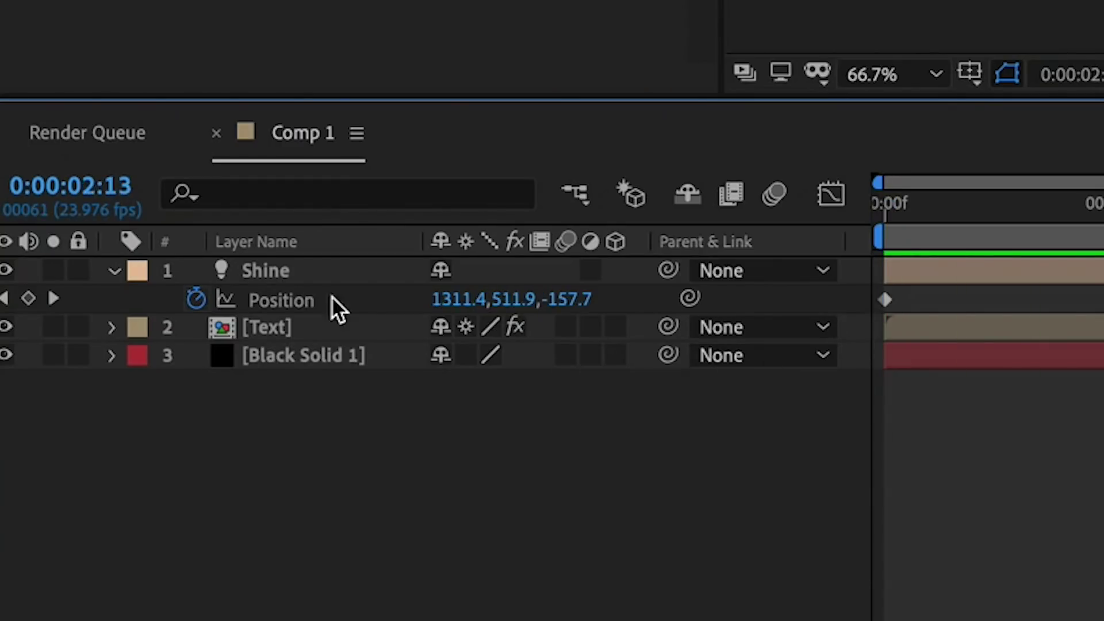
- Change the Shine light's colour to purple
{"action": "left_click", "coordinate": [122, 271]}
{"action": "key", "text": "u"}
{"action": "key", "text": "u"}
{"action": "left_click", "coordinate": [141, 357]}
{"action": "left_click", "coordinate": [451, 412]}
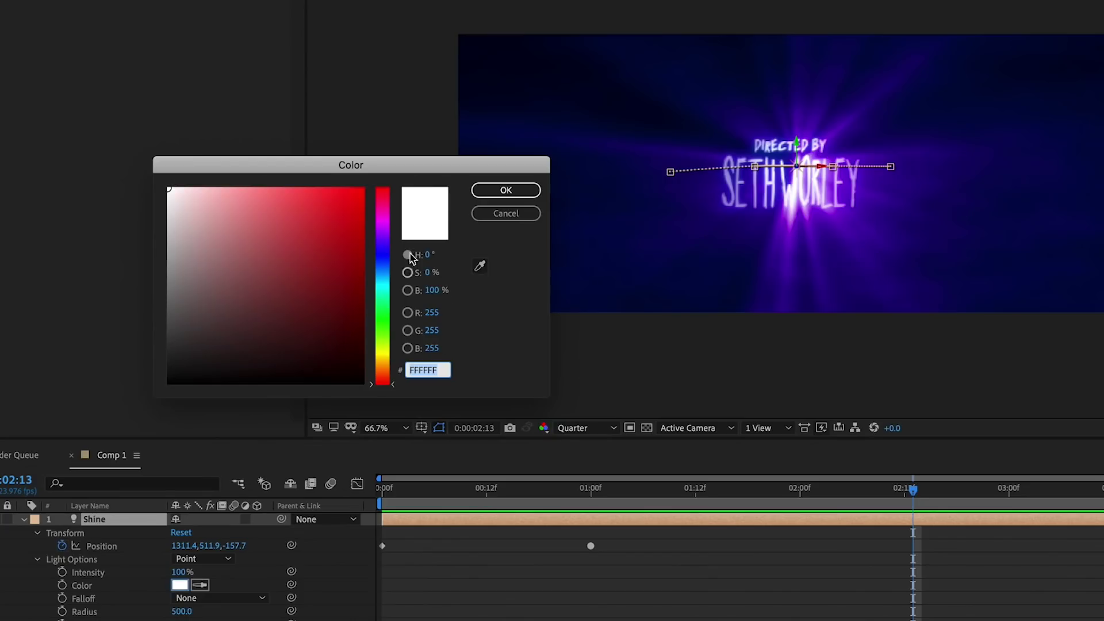
{"action": "left_click", "coordinate": [275, 218]}
{"action": "left_click", "coordinate": [492, 193]}
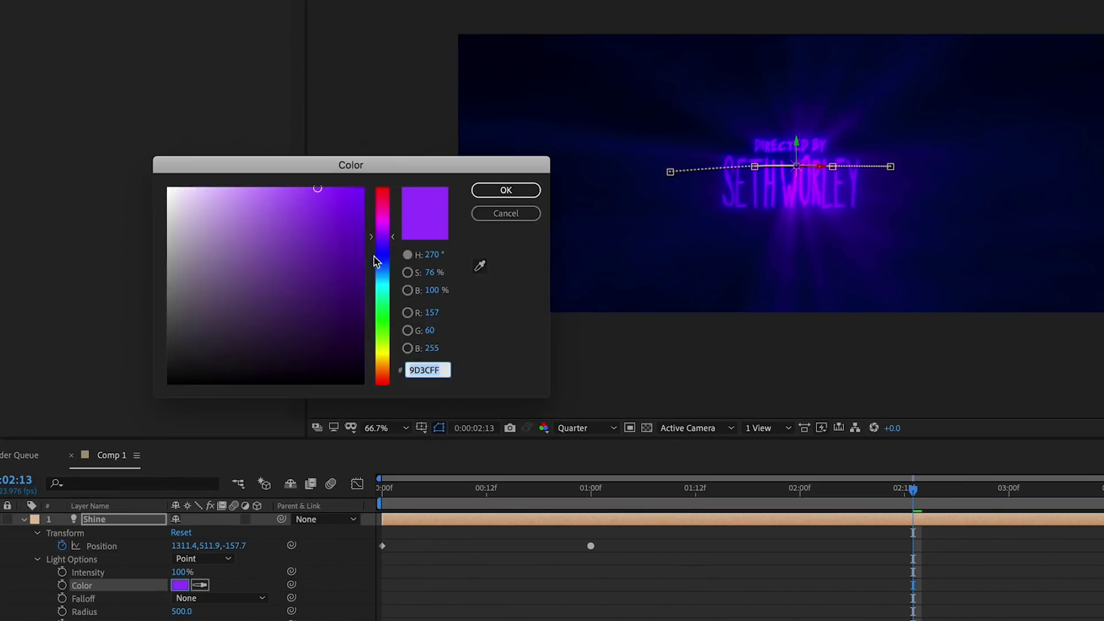
- At an earlier time, change the light colour to a light blue
{"action": "left_click", "coordinate": [506, 190]}
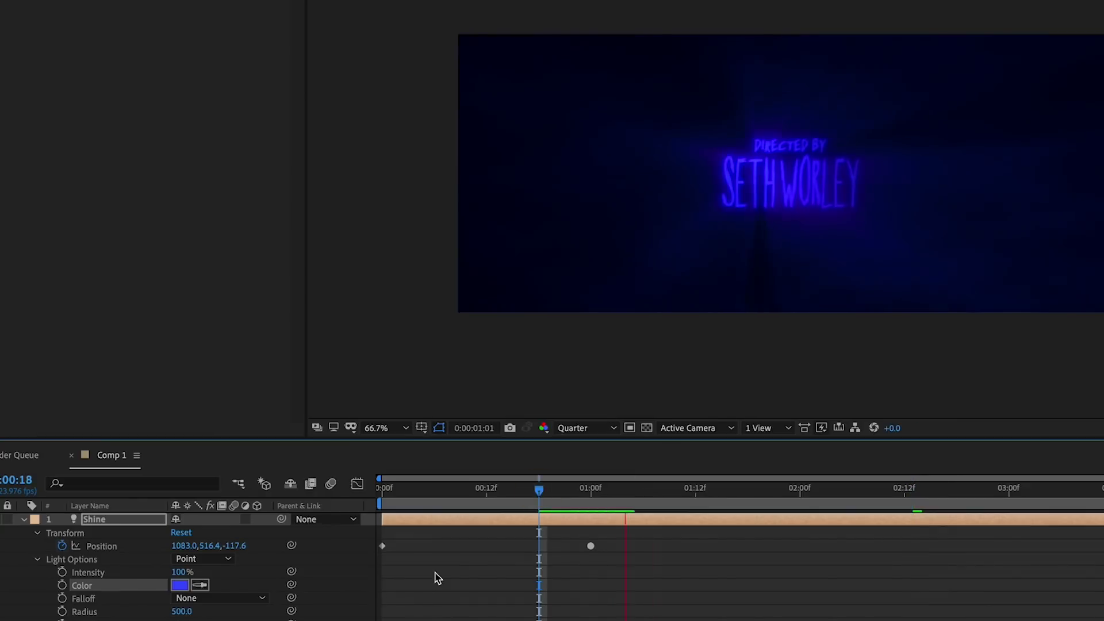
{"action": "left_click", "coordinate": [251, 174]}
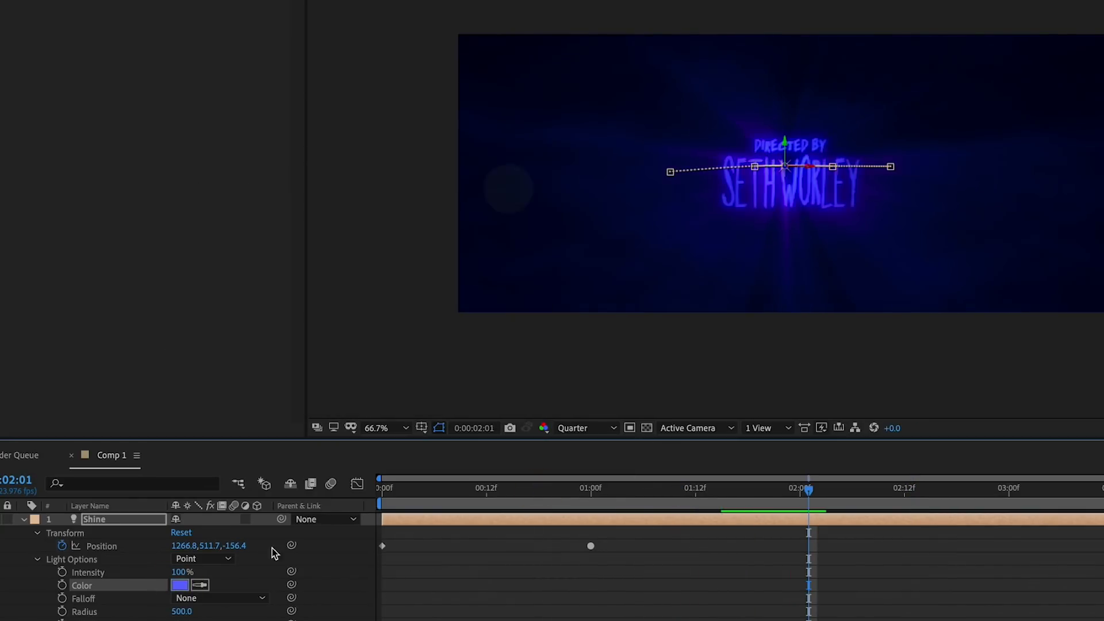
{"action": "left_click", "coordinate": [210, 12]}
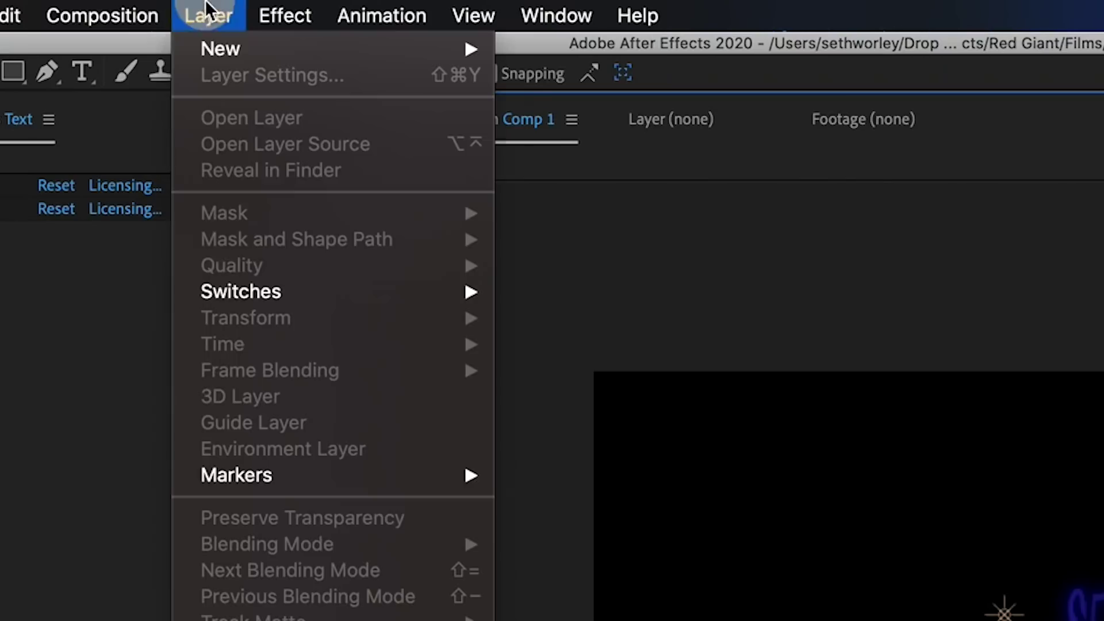
- Create a new solid layer named Particular
{"action": "mouse_move", "coordinate": [239, 51]}
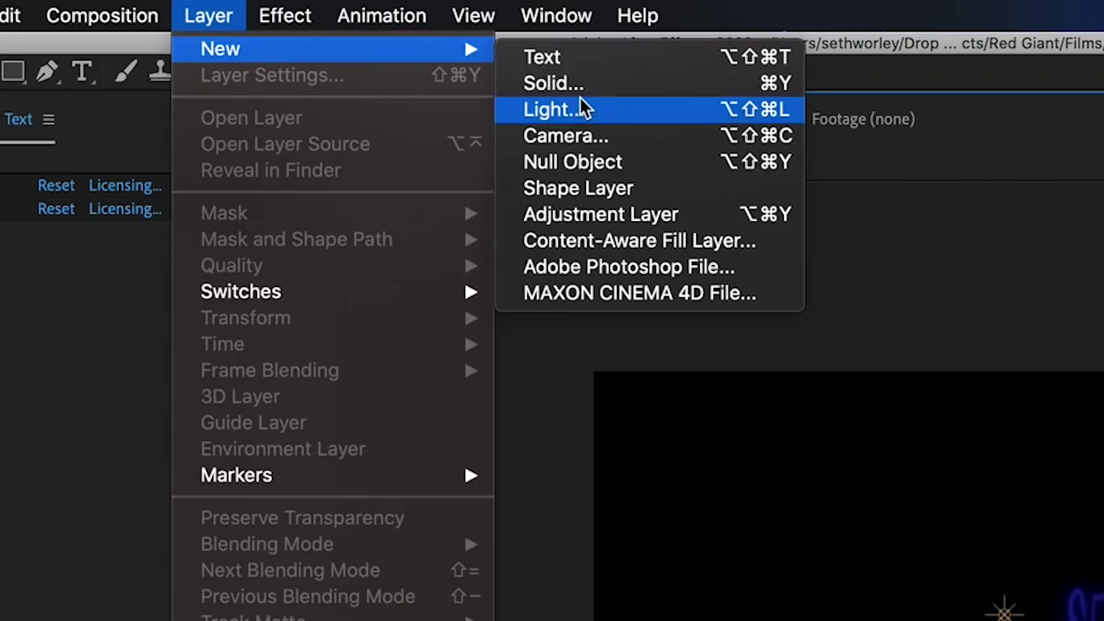
{"action": "left_click", "coordinate": [571, 91]}
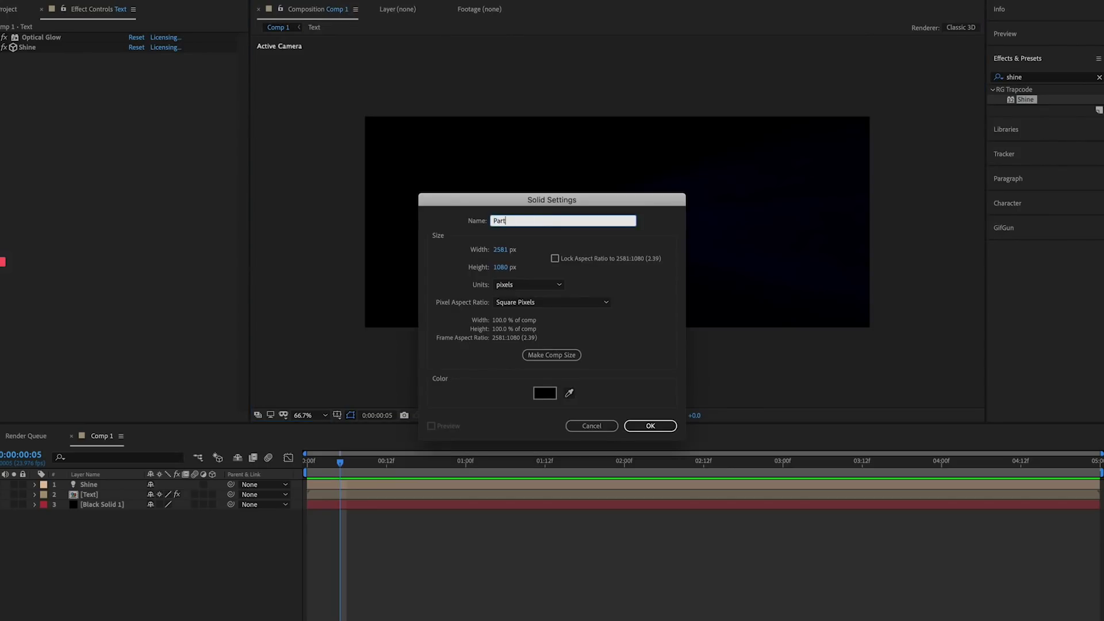
{"action": "key", "text": "Return"}
- Apply Trapcode Particular to the solid and load the Dust and Debris Glitter preset
{"action": "key", "text": "ctrl+5"}
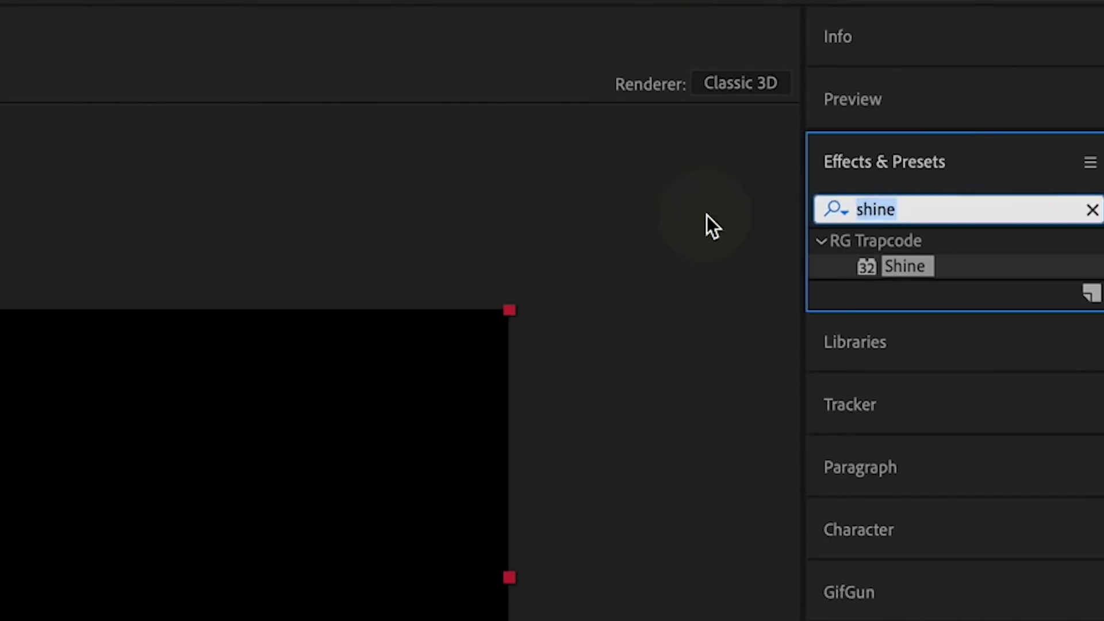
{"action": "type", "text": "particu"}
{"action": "left_click_drag", "start_coordinate": [919, 265], "coordinate": [118, 526]}
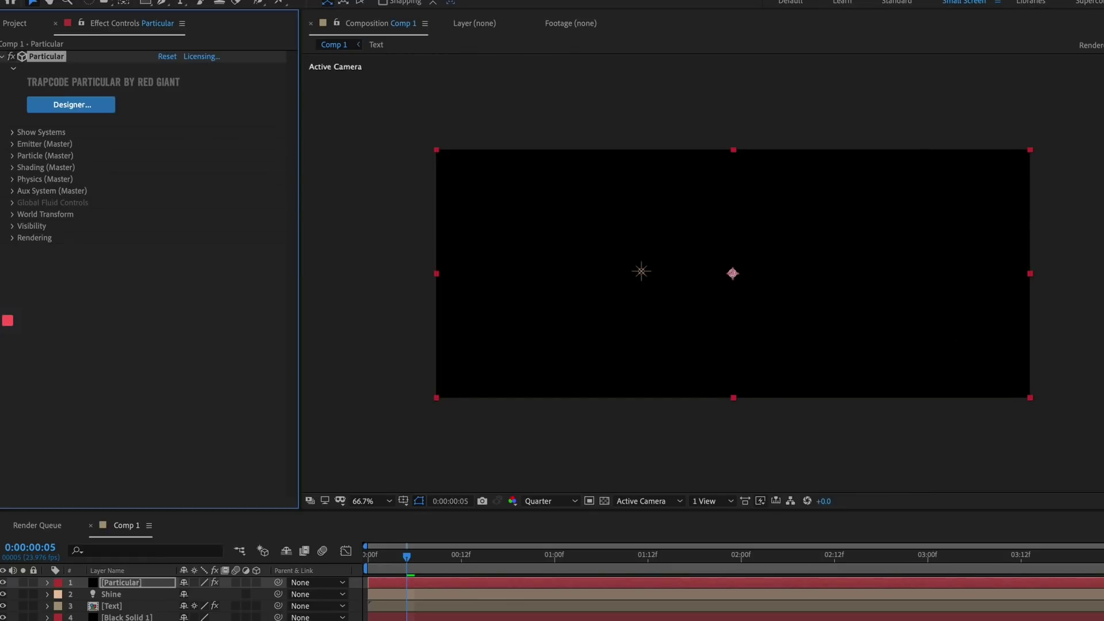
{"action": "left_click", "coordinate": [65, 104]}
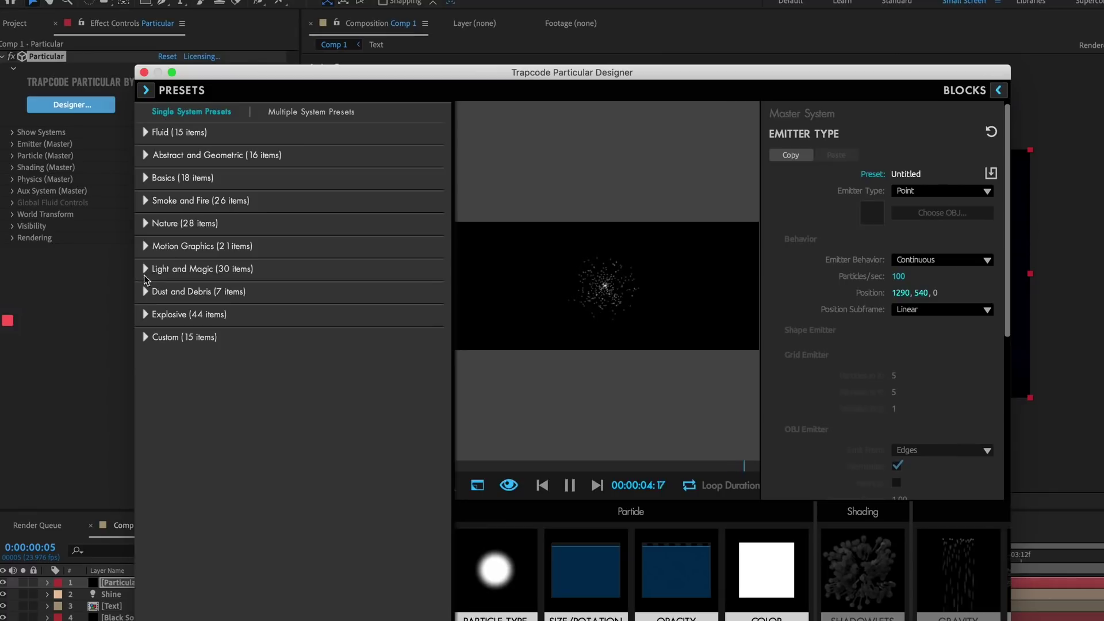
{"action": "left_click", "coordinate": [145, 291]}
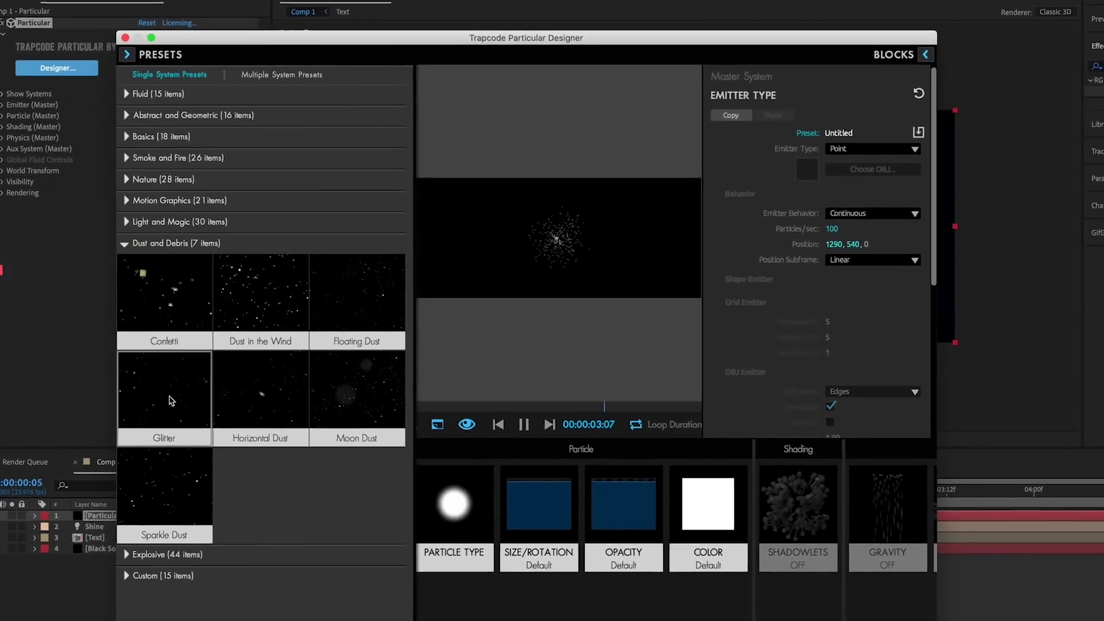
{"action": "double_click", "coordinate": [172, 401]}
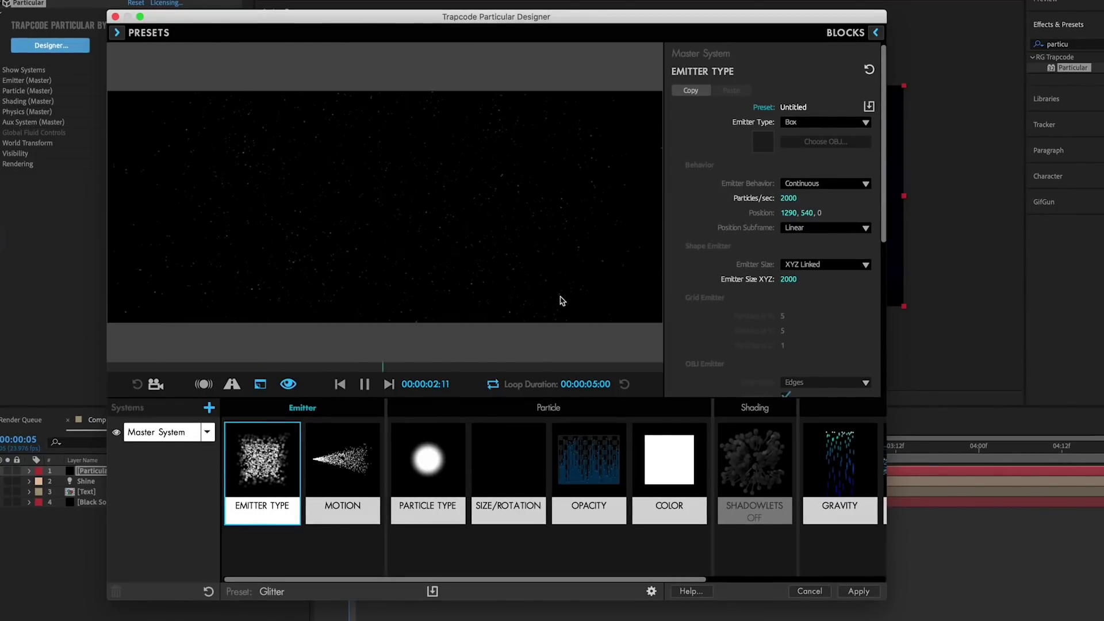
- Apply the Designer settings and set Emitter (Master) Emitter Size to XYZ Individual
{"action": "left_click", "coordinate": [852, 596]}
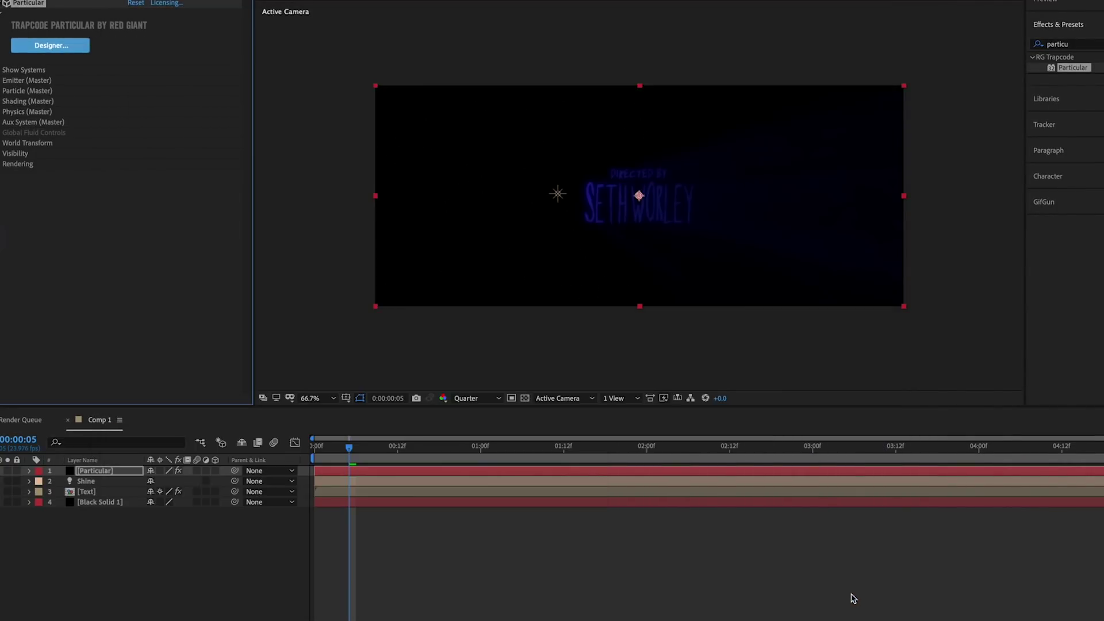
{"action": "left_click", "coordinate": [2, 79]}
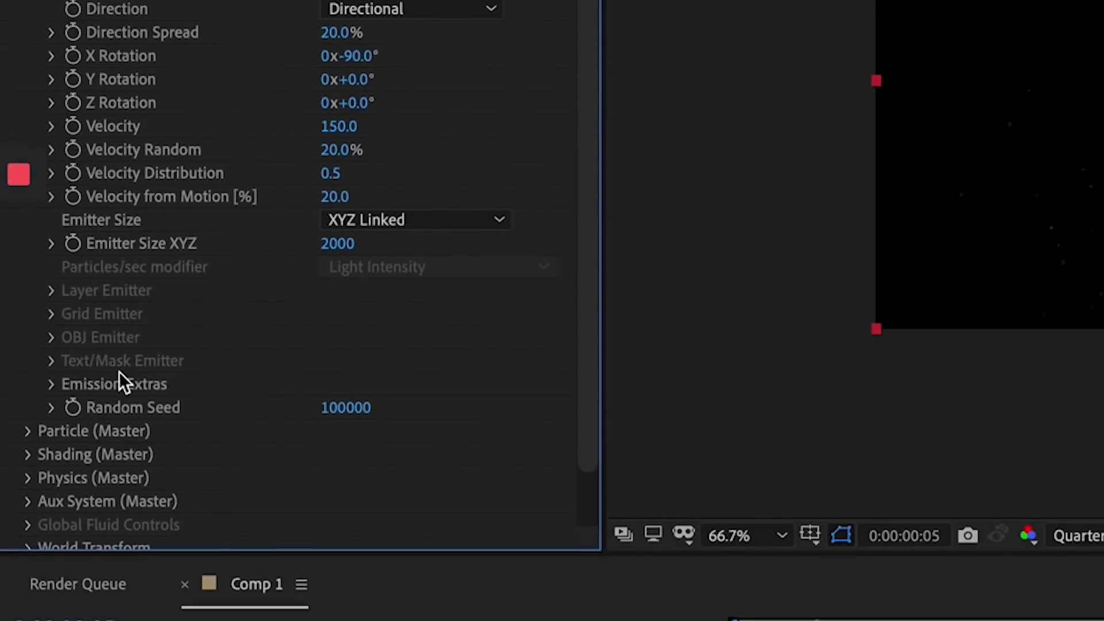
{"action": "left_click", "coordinate": [51, 522]}
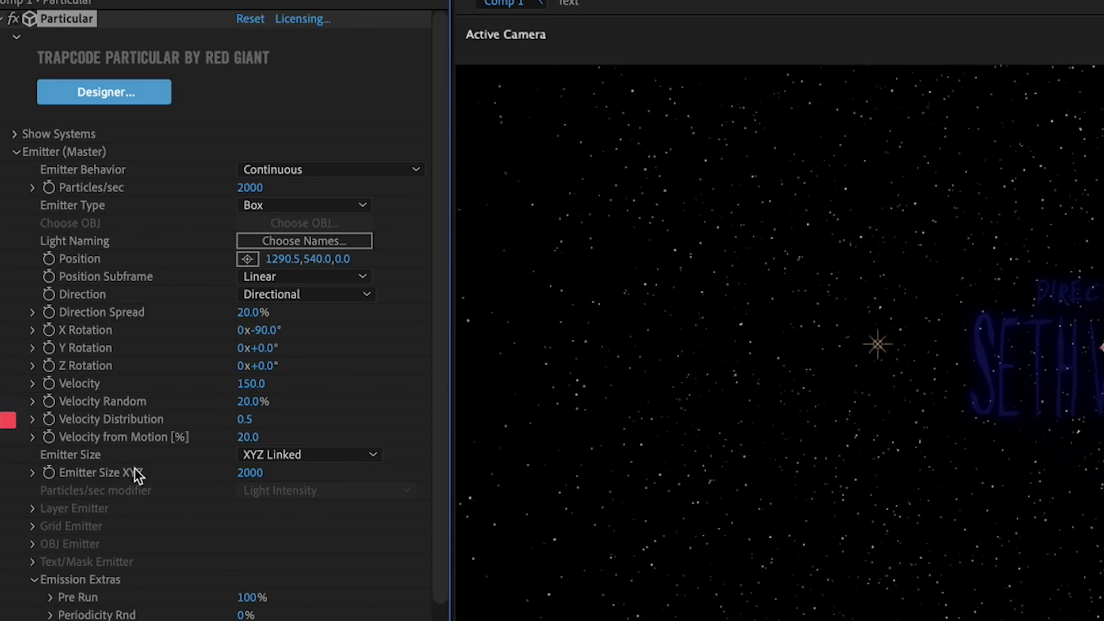
{"action": "left_click", "coordinate": [245, 459]}
{"action": "left_click", "coordinate": [271, 492]}
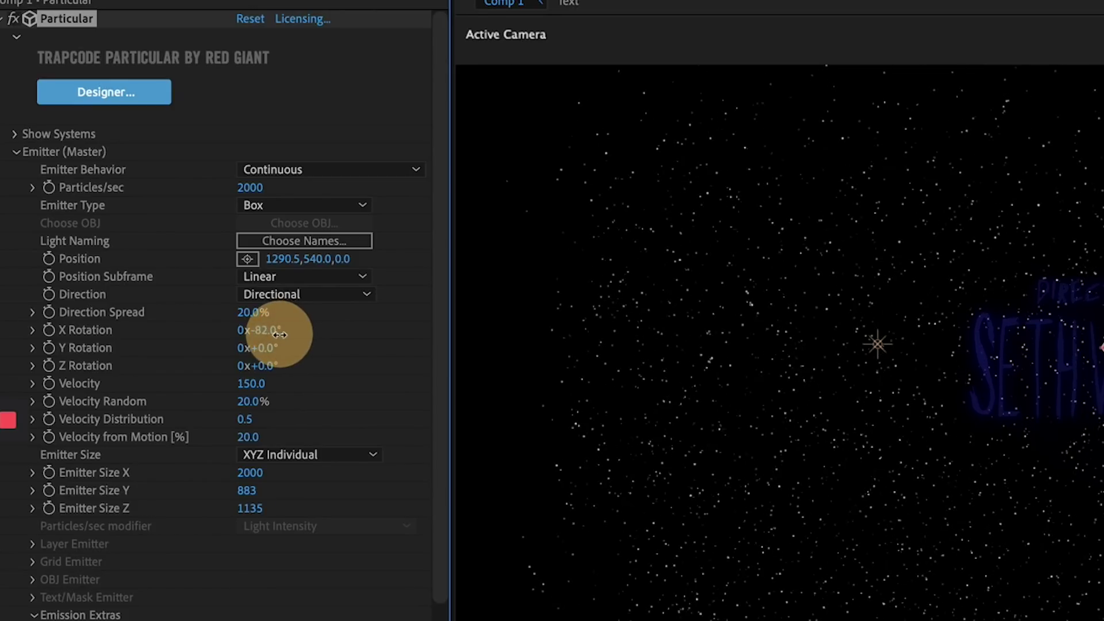
- Size the emitter about 1050×6177×535, move it to Y 390, Z -761, and preview
{"action": "left_click_drag", "start_coordinate": [280, 334], "coordinate": [282, 336]}
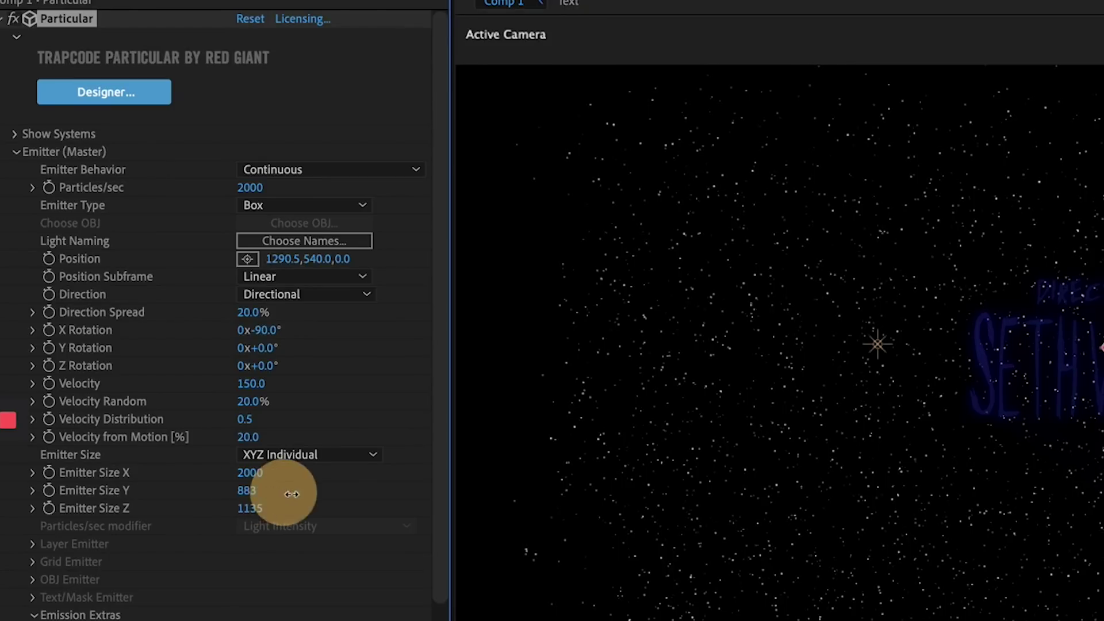
{"action": "left_click_drag", "start_coordinate": [320, 502], "coordinate": [1103, 488]}
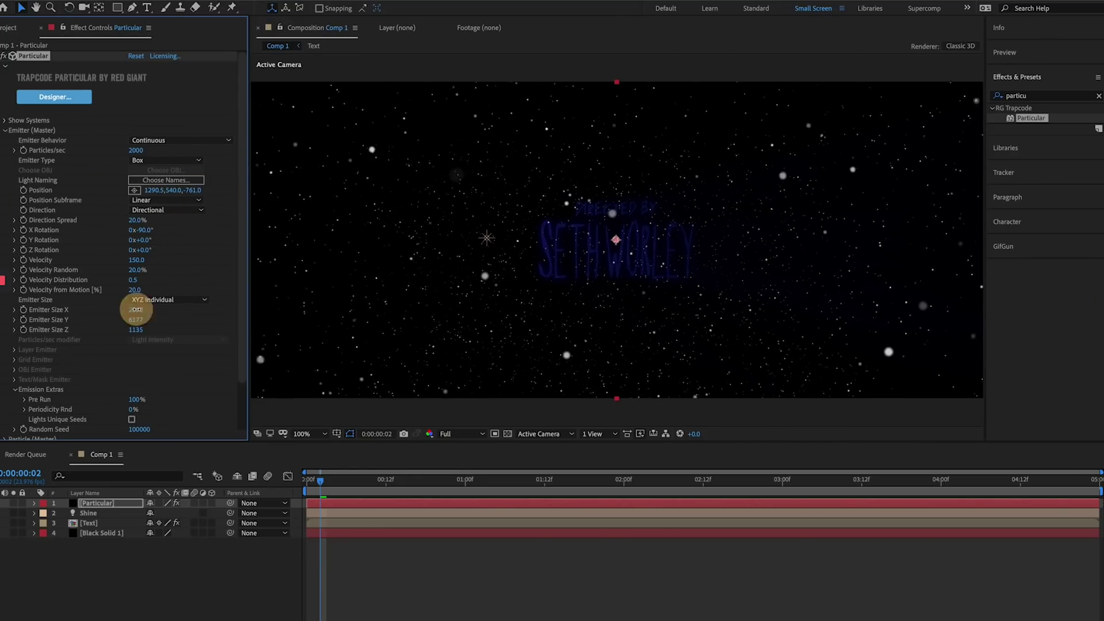
{"action": "left_click_drag", "start_coordinate": [136, 329], "coordinate": [131, 334]}
{"action": "left_click_drag", "start_coordinate": [175, 190], "coordinate": [173, 185]}
{"action": "key", "text": "space"}
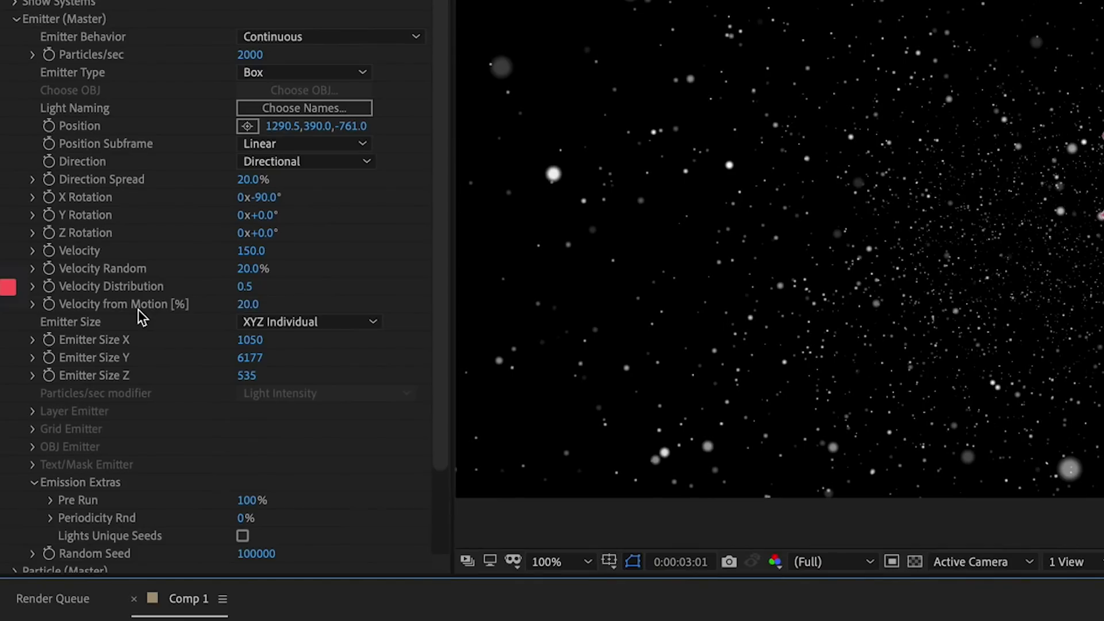
{"action": "scroll", "coordinate": [72, 296], "scroll_direction": "down", "scroll_amount": 3}
- Set the Particle (Master) colour mode to Random from Gradient
{"action": "left_click", "coordinate": [7, 386]}
{"action": "scroll", "coordinate": [6, 389], "scroll_direction": "down", "scroll_amount": 5}
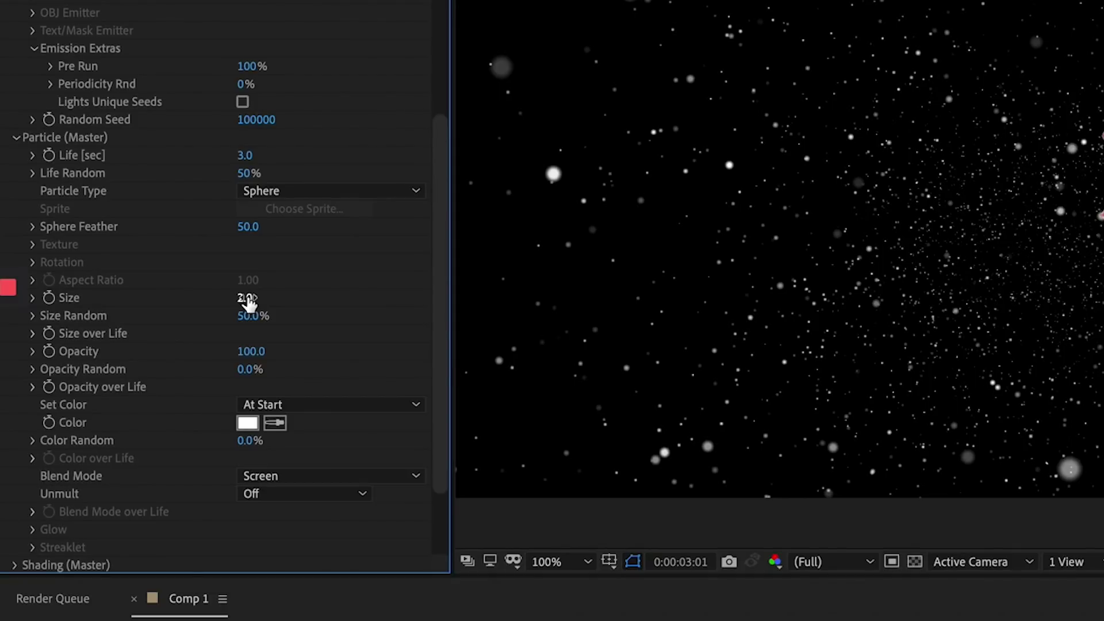
{"action": "left_click", "coordinate": [318, 409]}
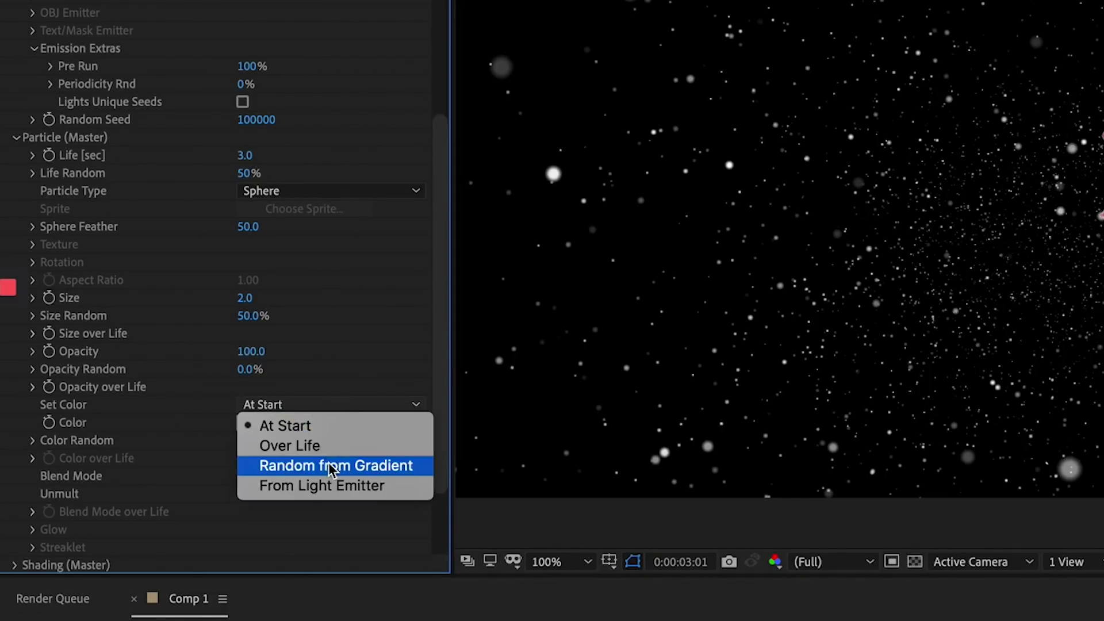
{"action": "left_click", "coordinate": [332, 466]}
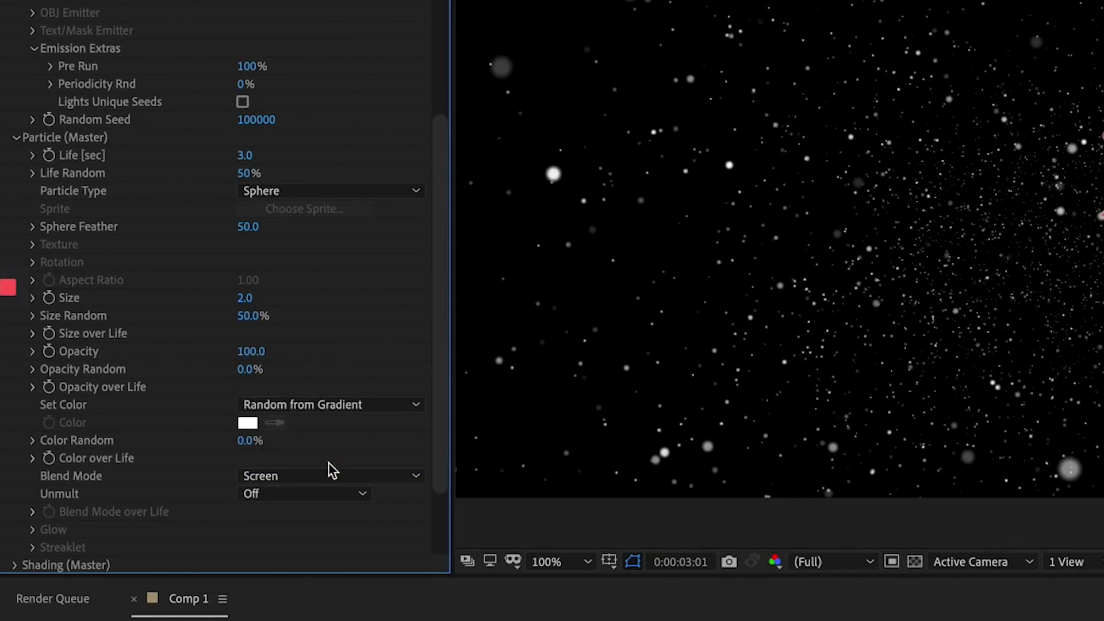
- Change the first Color over Life ramp stop to magenta
{"action": "left_click", "coordinate": [33, 458]}
{"action": "scroll", "coordinate": [235, 450], "scroll_direction": "down", "scroll_amount": 3}
{"action": "double_click", "coordinate": [72, 444]}
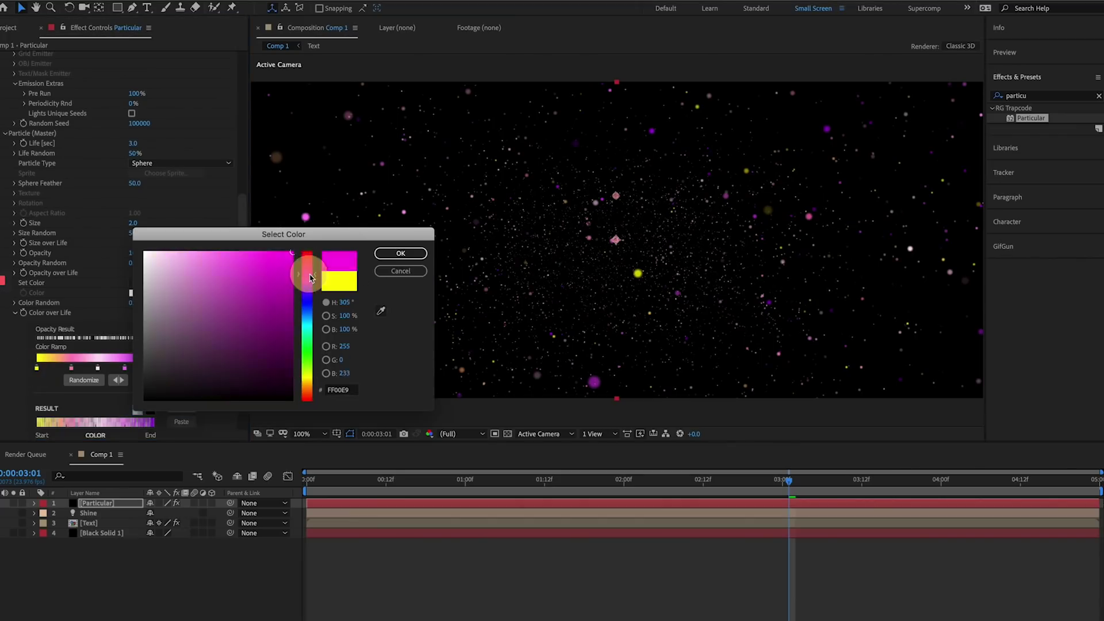
{"action": "left_click", "coordinate": [557, 274]}
{"action": "left_click", "coordinate": [729, 239]}
{"action": "left_click", "coordinate": [230, 444]}
- Try yellow on another ramp stop, then cancel to keep it green
{"action": "double_click", "coordinate": [124, 368]}
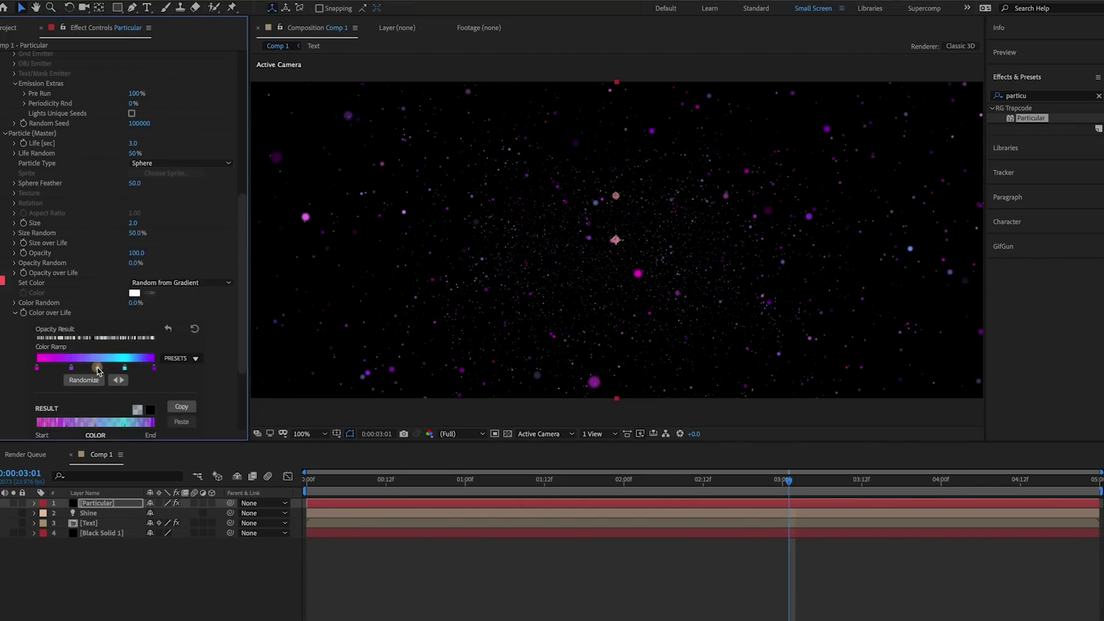
{"action": "left_click_drag", "start_coordinate": [307, 326], "coordinate": [308, 378]}
{"action": "key", "text": "Escape"}
{"action": "left_click", "coordinate": [645, 482]}
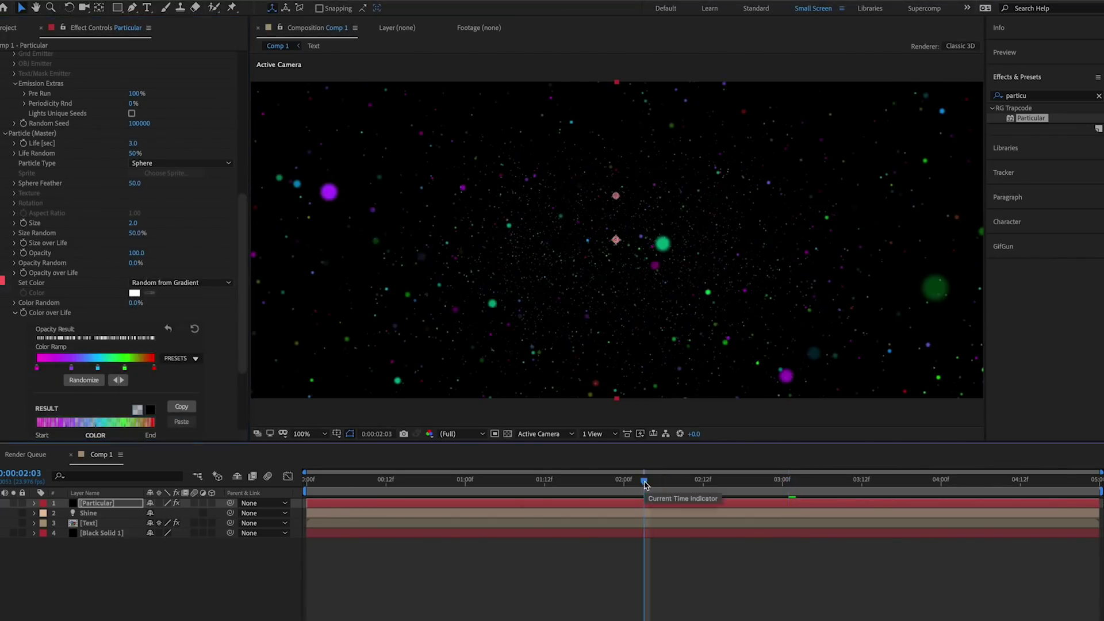
- Set Particular's Physics Air Spin Amplitude to 400
{"action": "left_click", "coordinate": [15, 312]}
{"action": "left_click", "coordinate": [4, 381]}
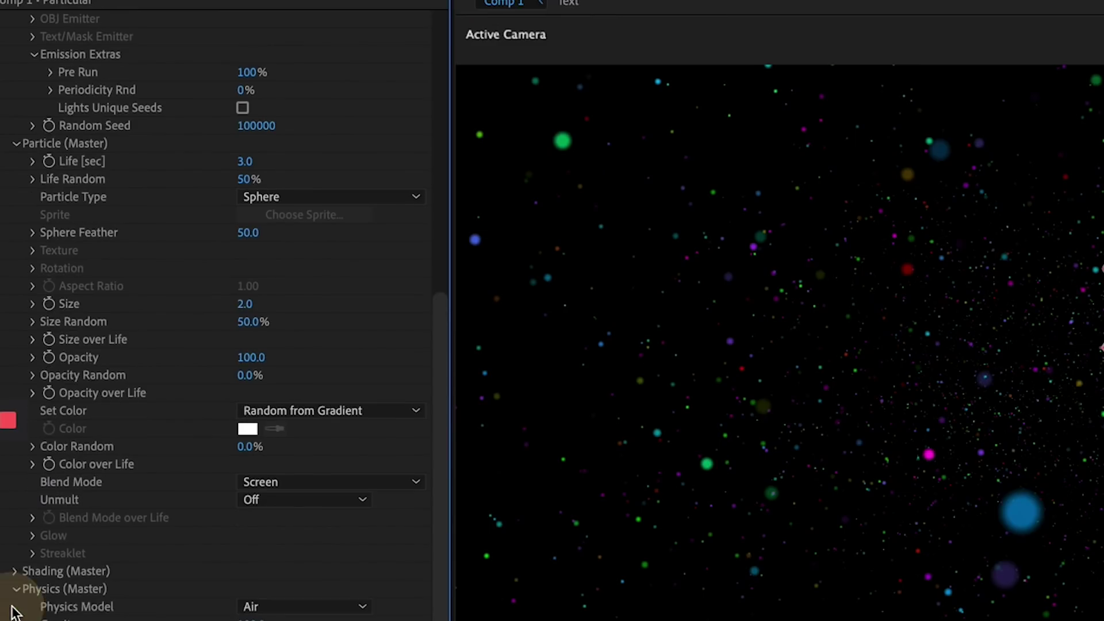
{"action": "left_click", "coordinate": [16, 144]}
{"action": "scroll", "coordinate": [153, 247], "scroll_direction": "up", "scroll_amount": 5}
{"action": "left_click", "coordinate": [15, 63]}
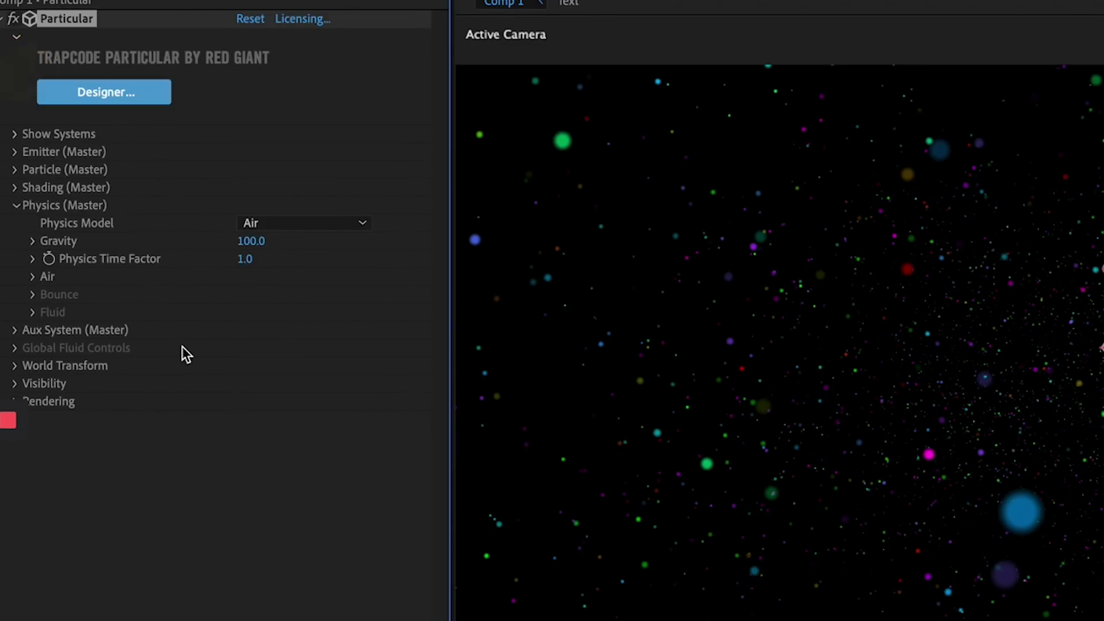
{"action": "left_click", "coordinate": [33, 277]}
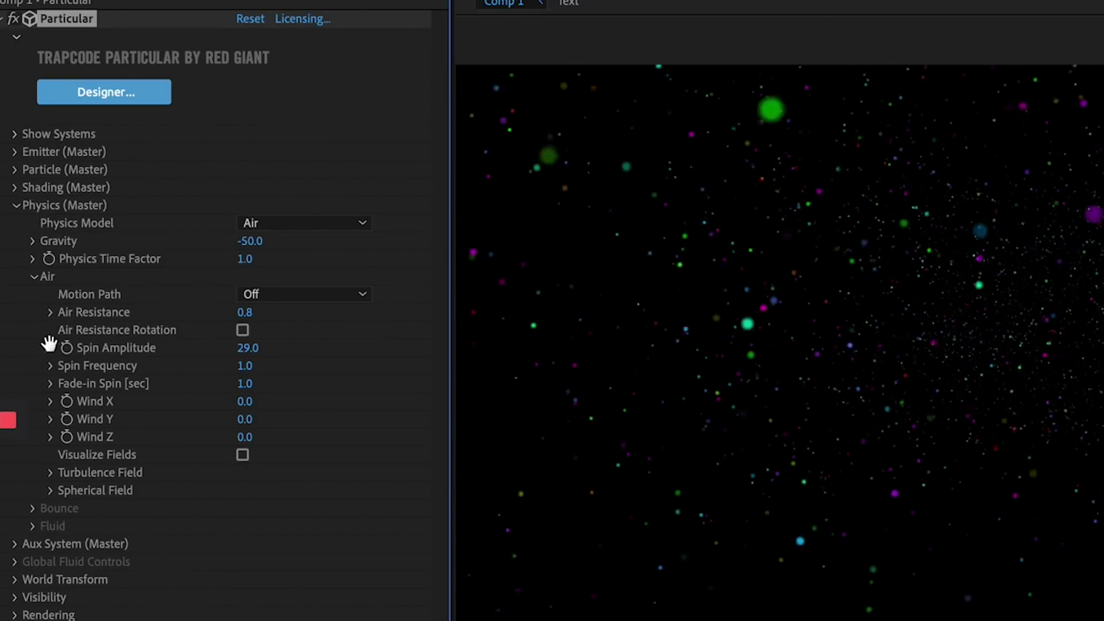
{"action": "type", "text": "0"}
{"action": "key", "text": "Return"}
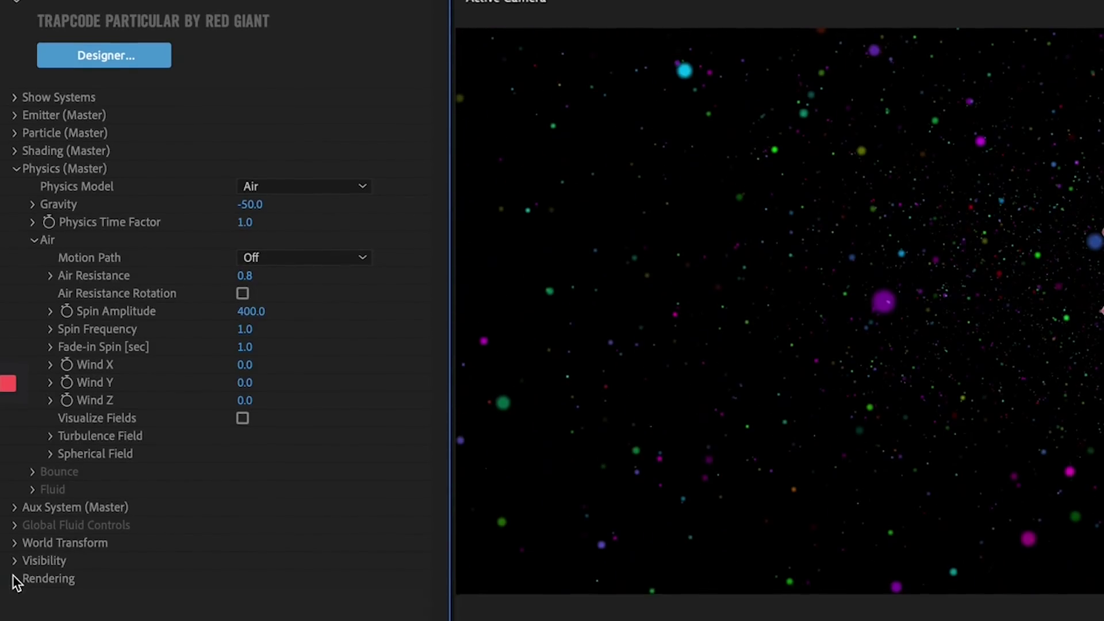
- Turn Particular's Rendering Motion Blur on
{"action": "left_click", "coordinate": [15, 615]}
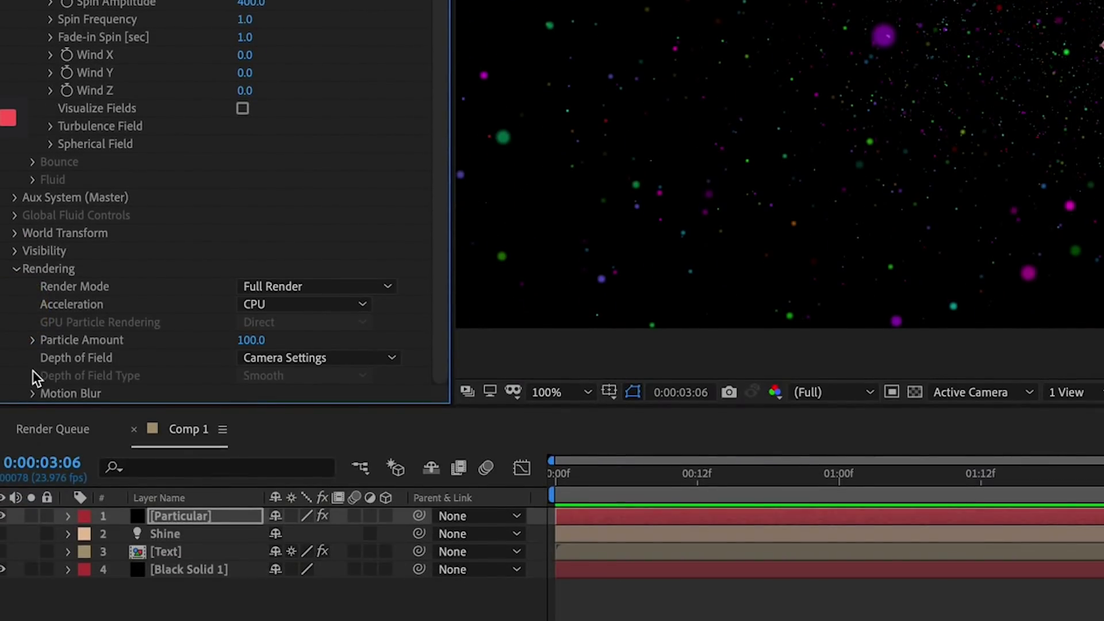
{"action": "left_click", "coordinate": [33, 394]}
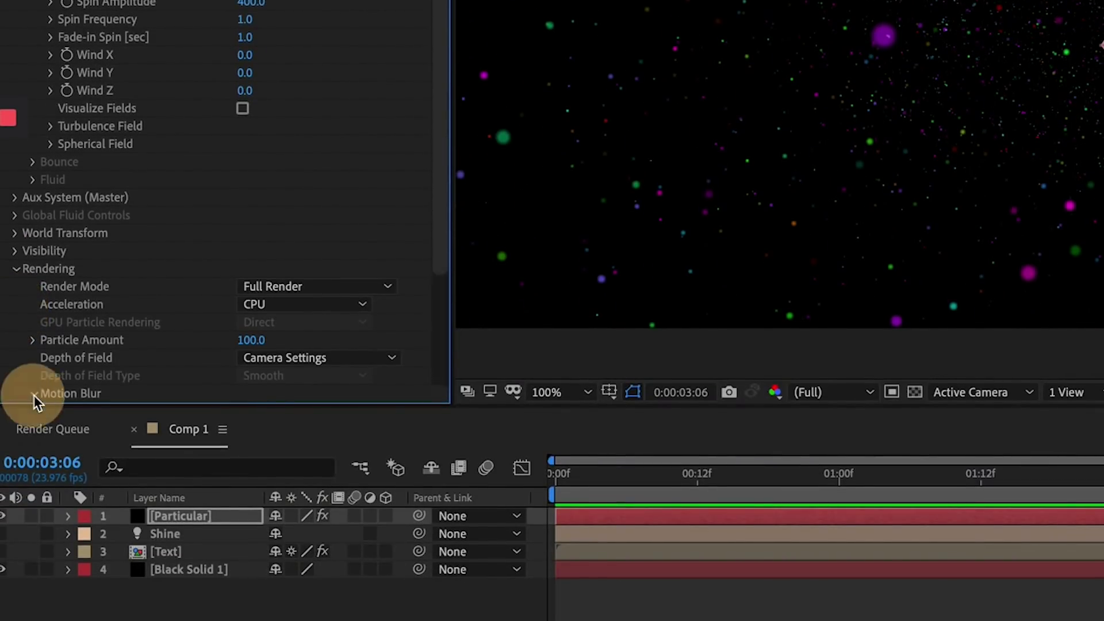
{"action": "left_click", "coordinate": [283, 268]}
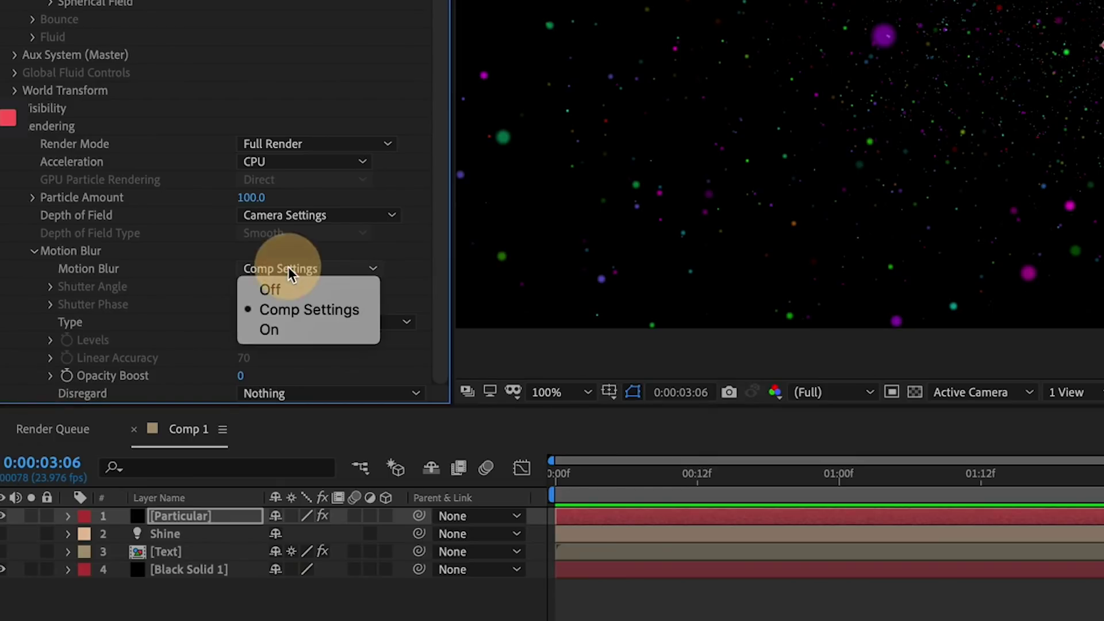
{"action": "left_click", "coordinate": [294, 331]}
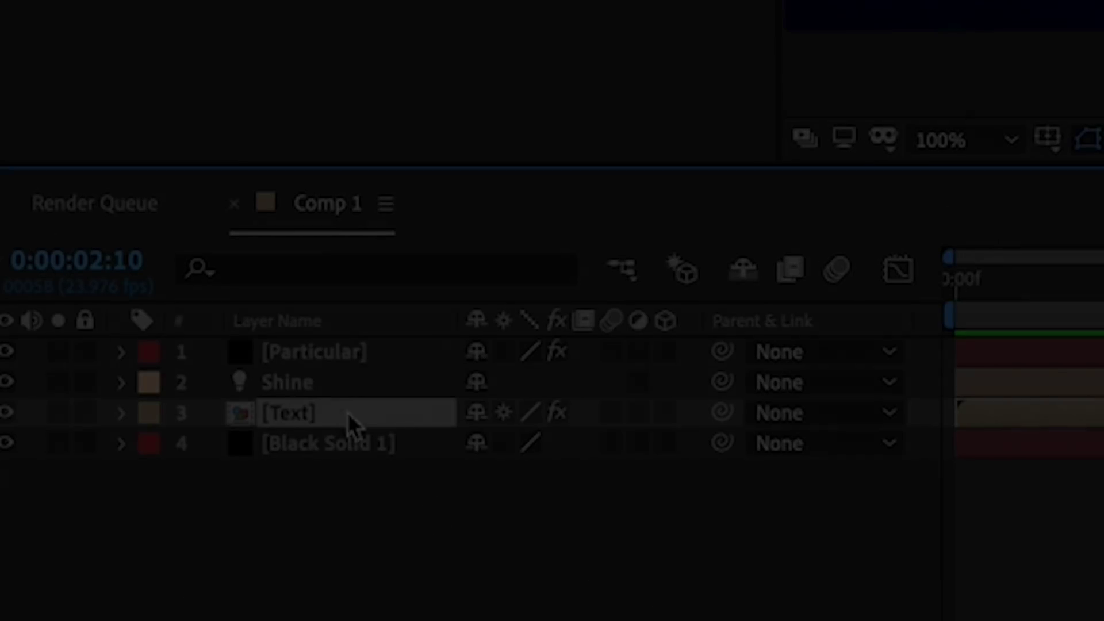
- Duplicate the Text layer and rename the copy 'Shine Matte'
{"action": "key", "text": "ctrl+d"}
{"action": "key", "text": "Return"}
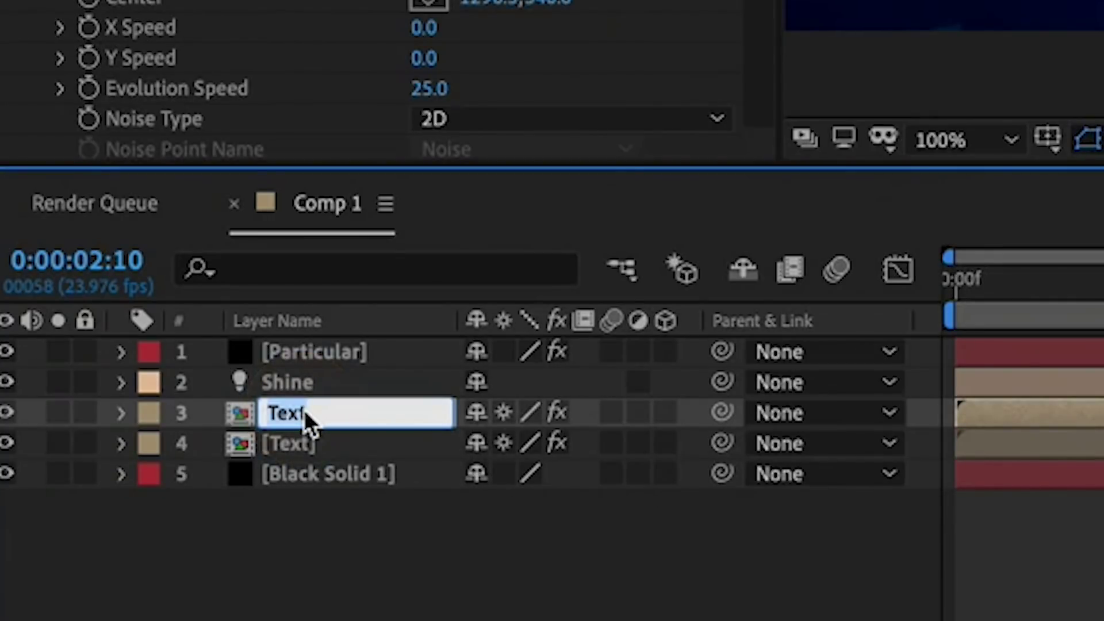
{"action": "type", "text": "Shine Ma"}
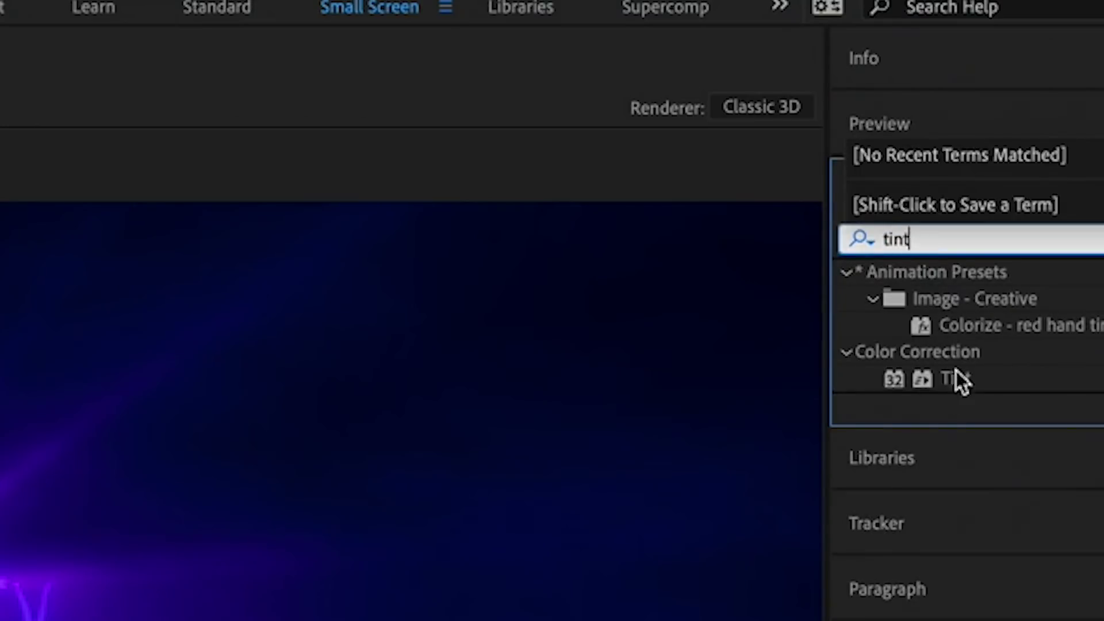
{"action": "type", "text": "t"}
- Add Tint and Levels to Shine Matte, lowering Levels Input White to brighten it
{"action": "left_click", "coordinate": [955, 377]}
{"action": "left_click", "coordinate": [817, 241]}
{"action": "type", "text": "leve"}
{"action": "double_click", "coordinate": [966, 431]}
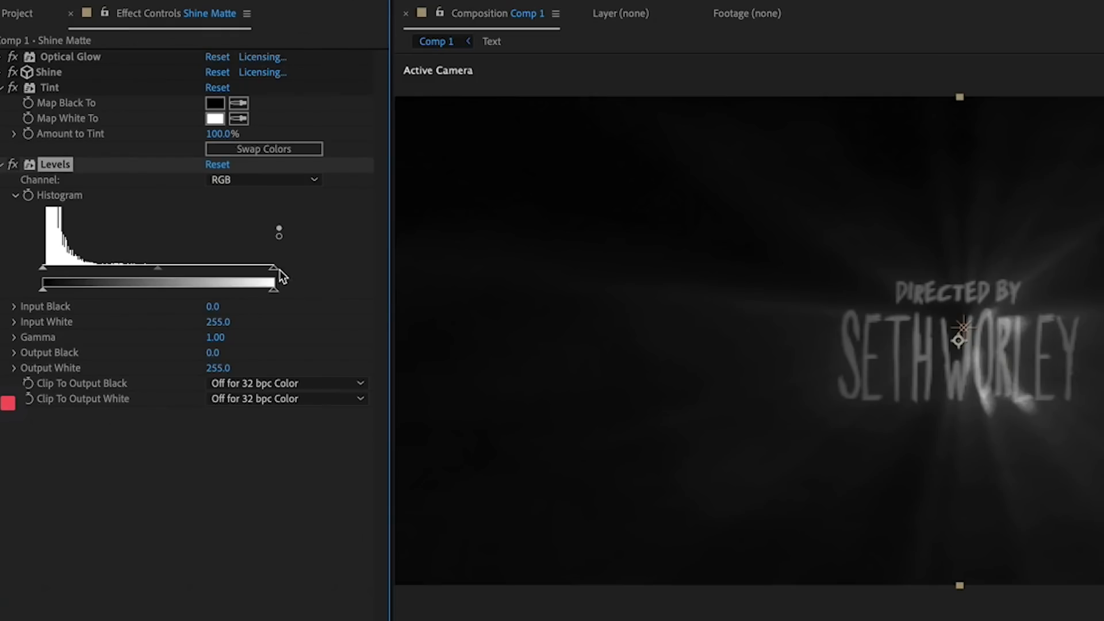
{"action": "left_click_drag", "start_coordinate": [274, 270], "coordinate": [85, 270]}
- Set Shine Source Opacity to 0, then hide Shine Matte and move it to the bottom
{"action": "left_click", "coordinate": [3, 72]}
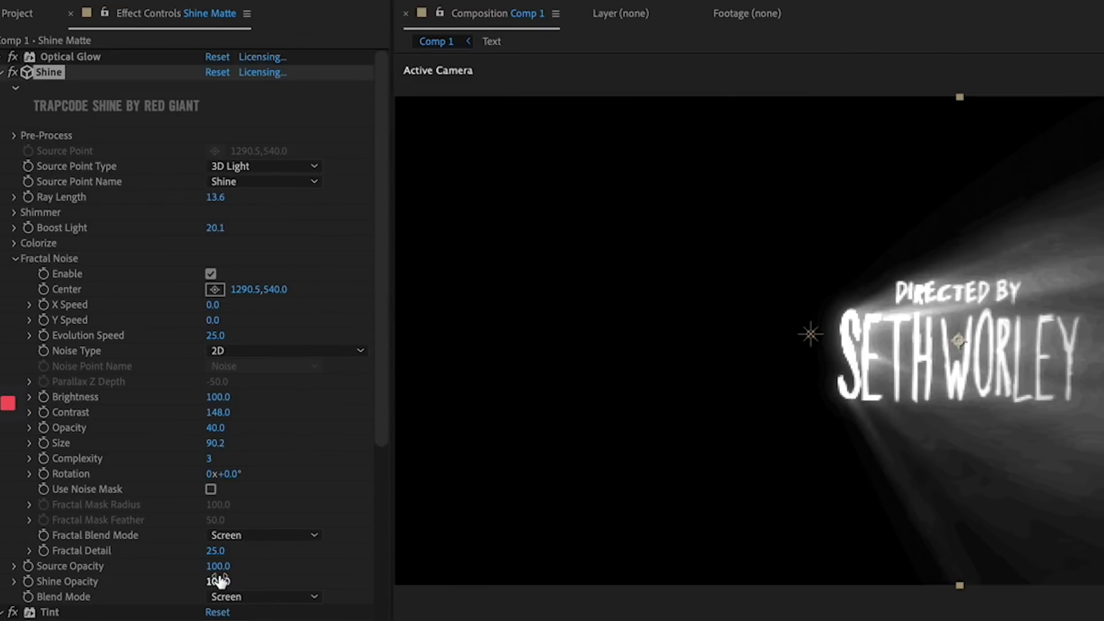
{"action": "left_click_drag", "start_coordinate": [186, 570], "coordinate": [43, 574]}
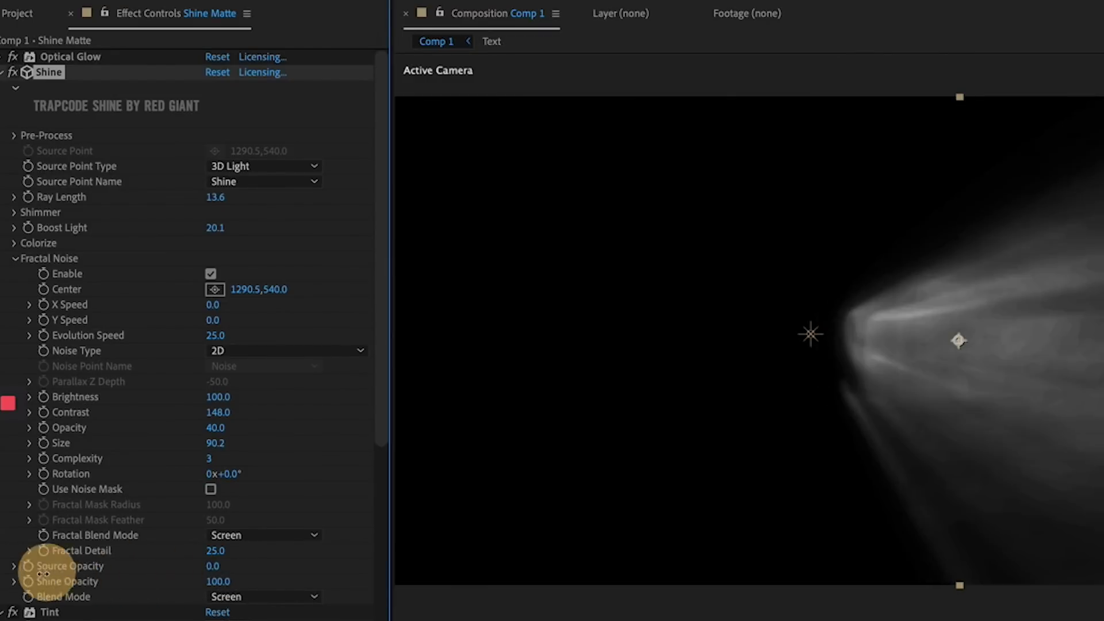
{"action": "key", "text": "space"}
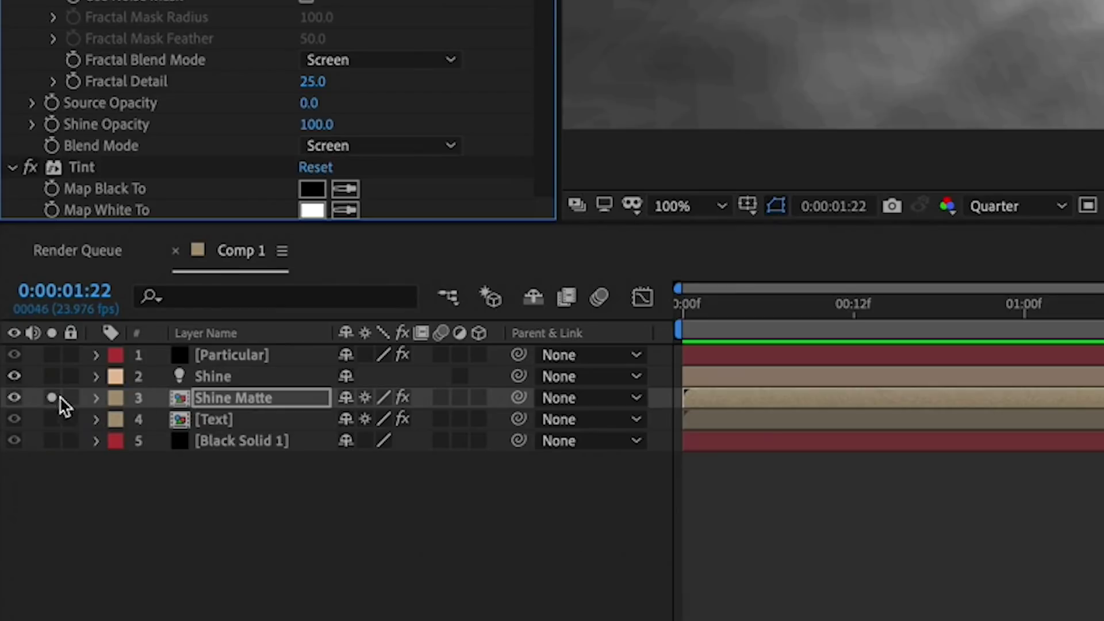
{"action": "left_click", "coordinate": [53, 397]}
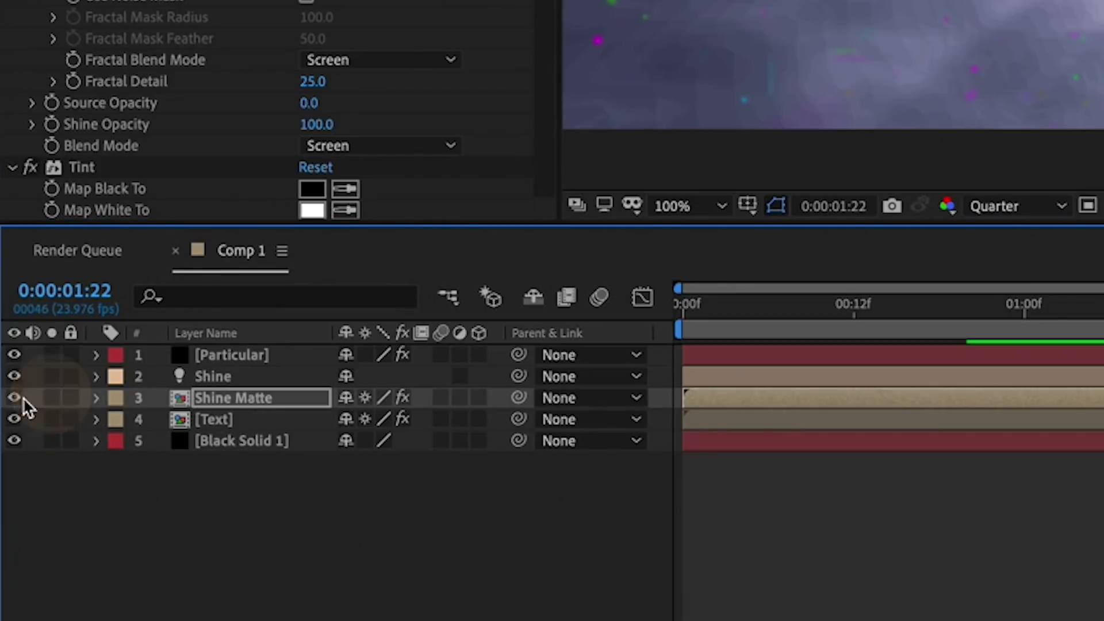
{"action": "left_click", "coordinate": [14, 397]}
{"action": "left_click_drag", "start_coordinate": [188, 407], "coordinate": [192, 480]}
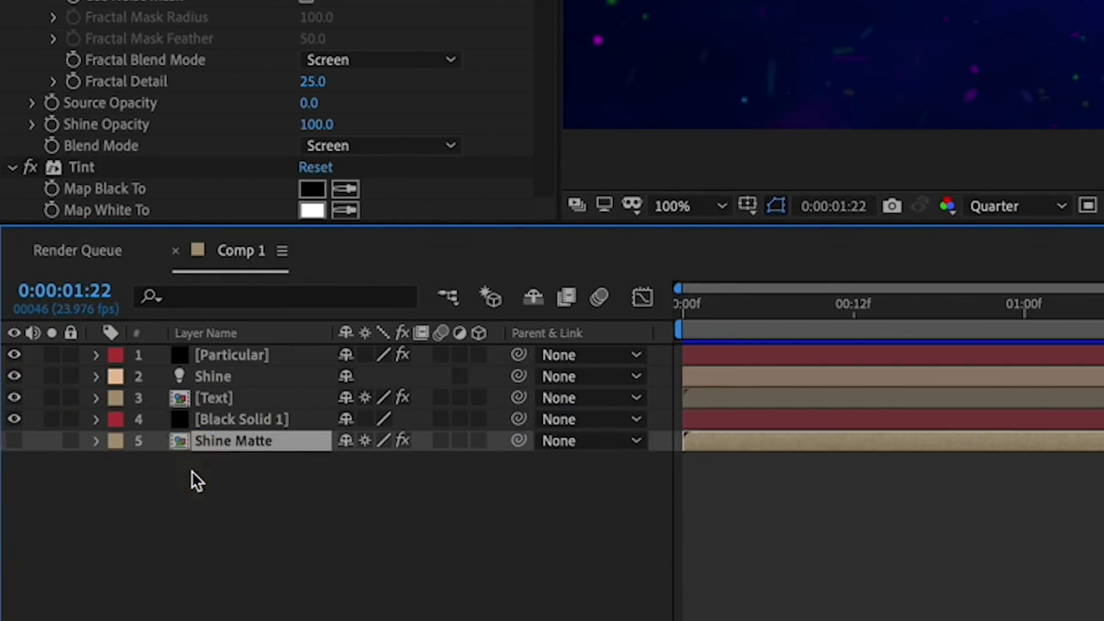
- Apply Set Matte to Particular, taking the matte from Shine Matte's Effects & Masks
{"action": "left_click", "coordinate": [253, 355]}
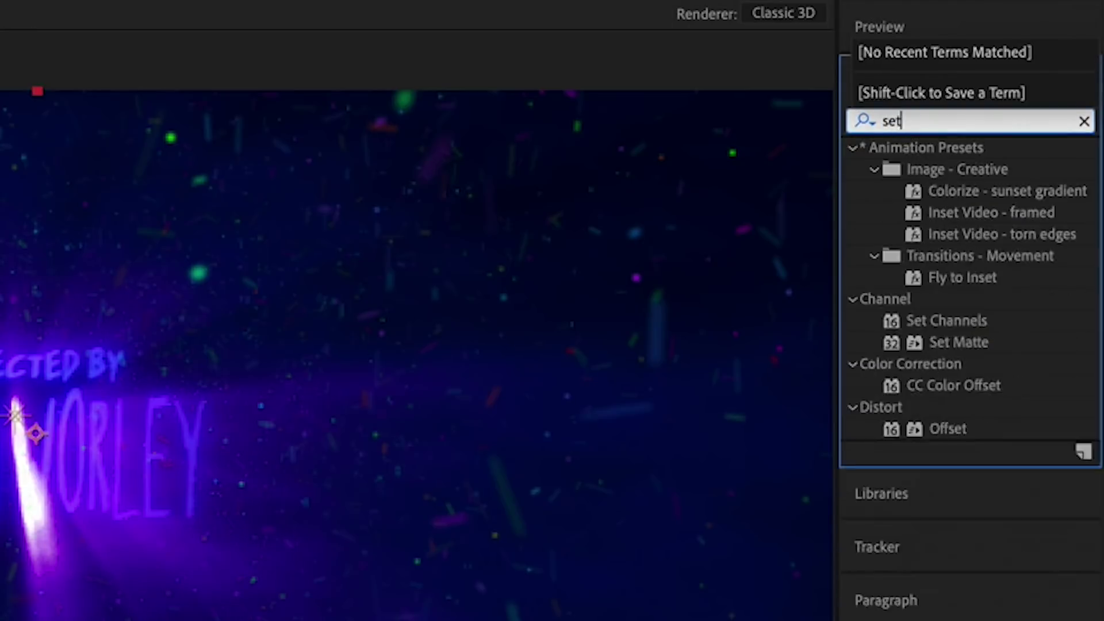
{"action": "type", "text": "m"}
{"action": "left_click", "coordinate": [959, 169]}
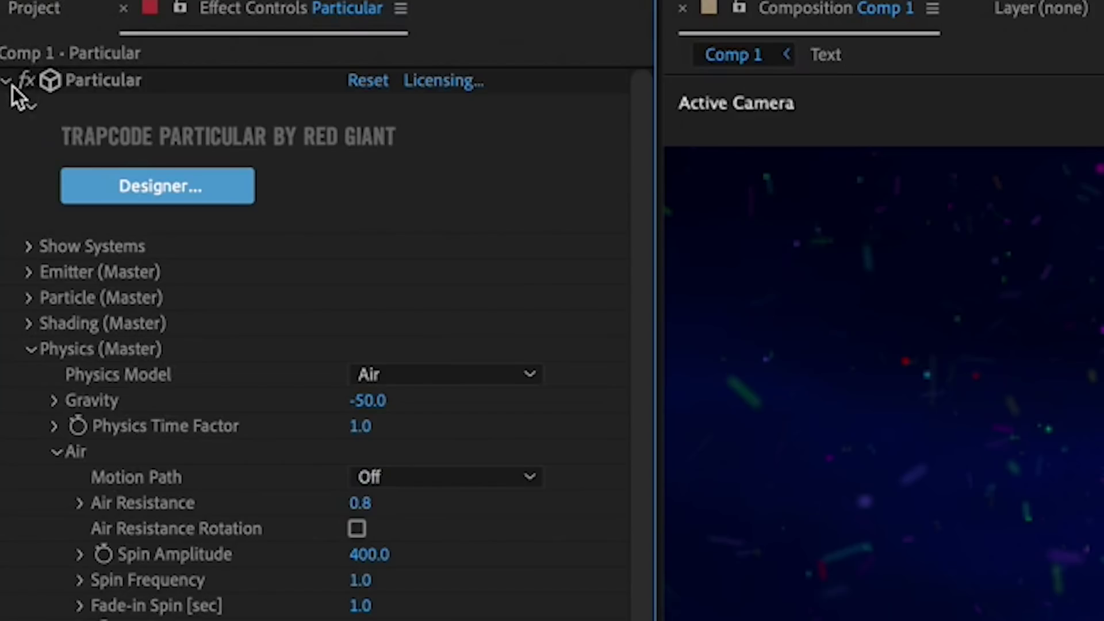
{"action": "left_click", "coordinate": [6, 81]}
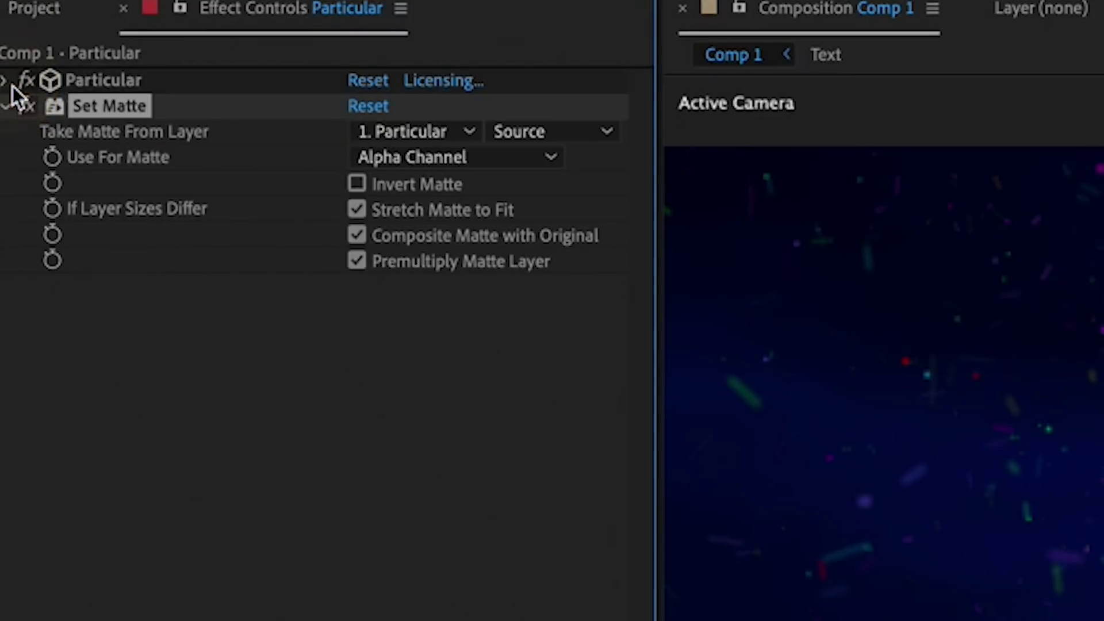
{"action": "left_click", "coordinate": [446, 131]}
{"action": "left_click", "coordinate": [461, 293]}
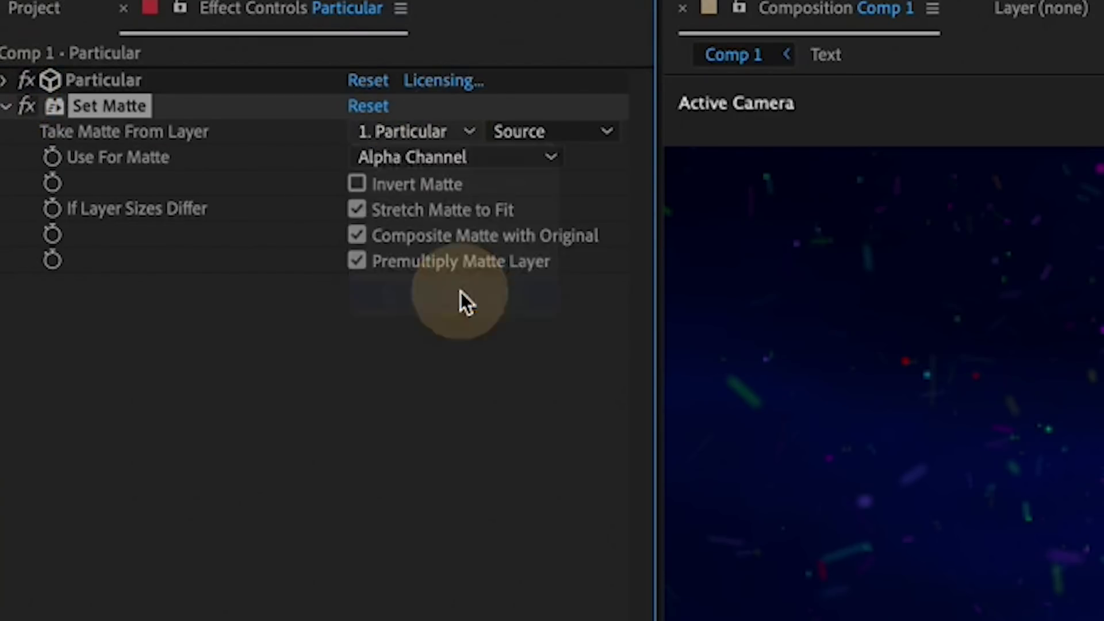
{"action": "left_click", "coordinate": [567, 139]}
{"action": "left_click", "coordinate": [590, 220]}
{"action": "left_click", "coordinate": [460, 166]}
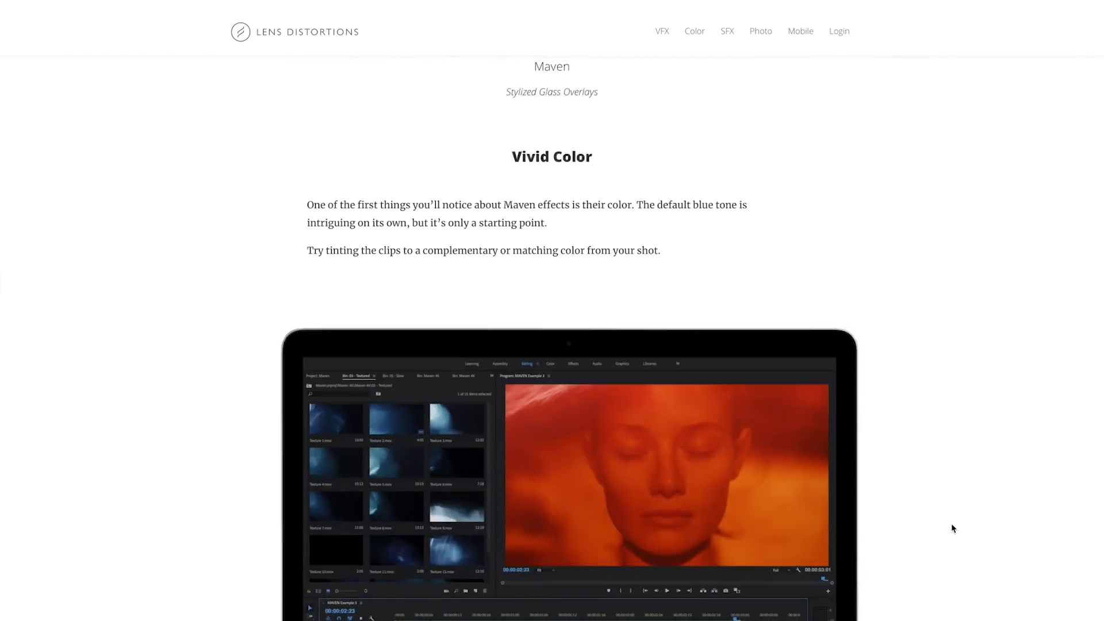
- Scroll down the Maven overlays page to the colour-tinting tip
{"action": "scroll", "coordinate": [951, 526], "scroll_direction": "down", "scroll_amount": 4}
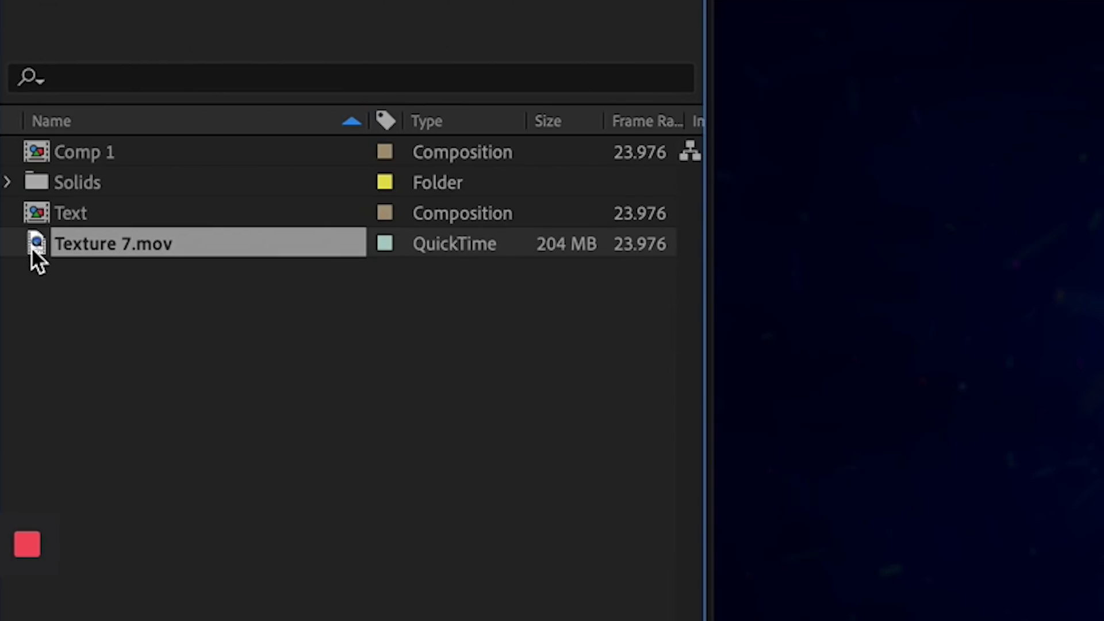
- Add Texture 7.mov to the top of Comp 1 and rotate it 90°
{"action": "left_click", "coordinate": [32, 249]}
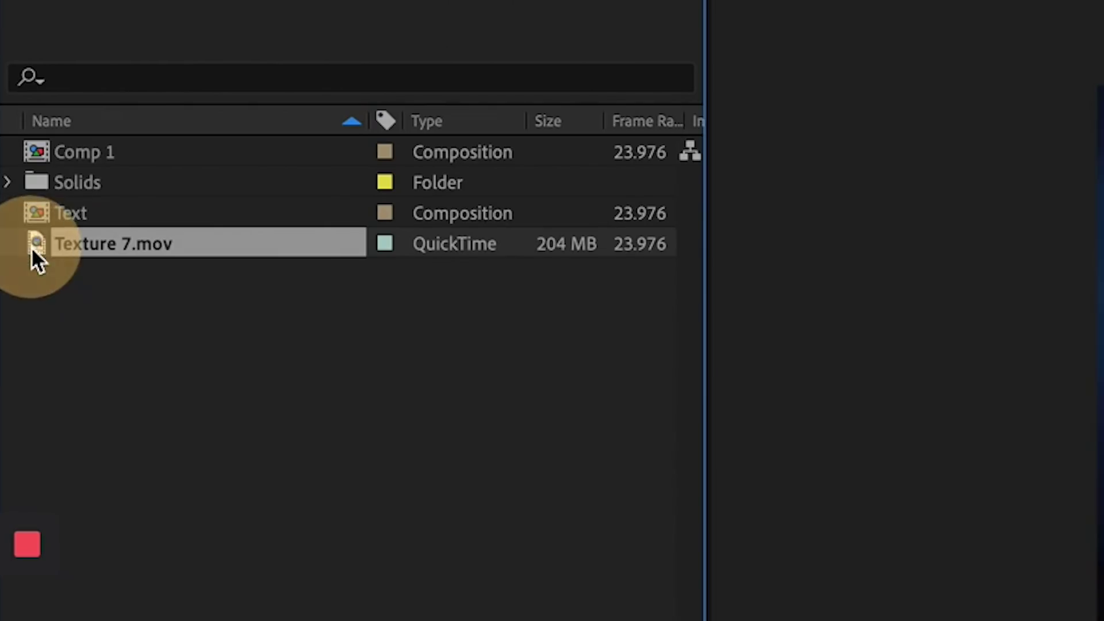
{"action": "left_click_drag", "start_coordinate": [31, 247], "coordinate": [384, 620]}
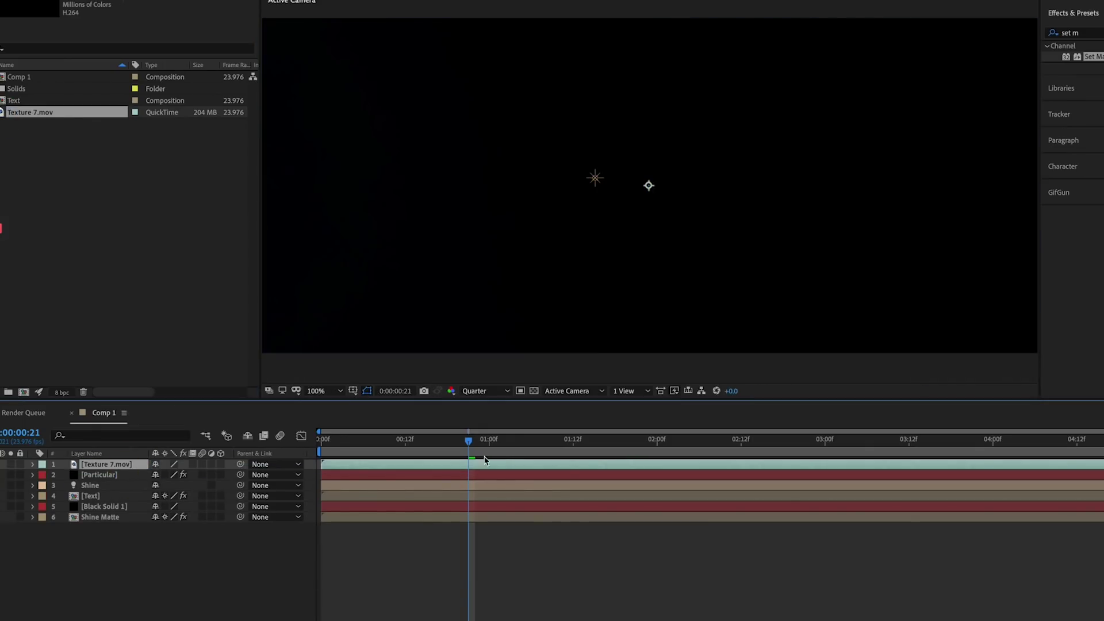
{"action": "key", "text": "r"}
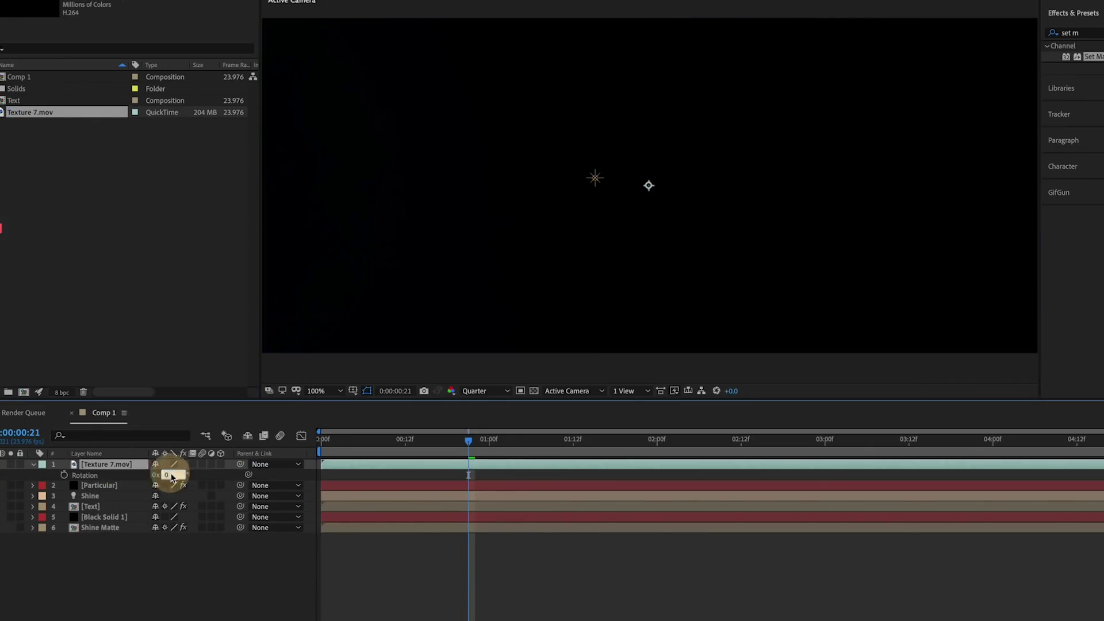
{"action": "left_click", "coordinate": [795, 438]}
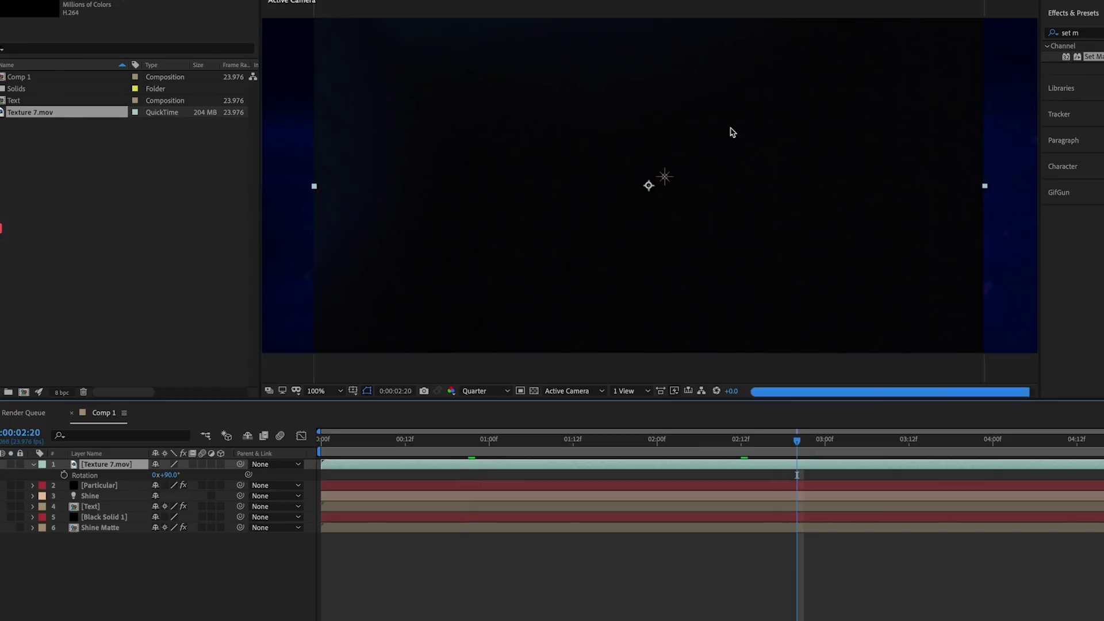
{"action": "left_click", "coordinate": [958, 437]}
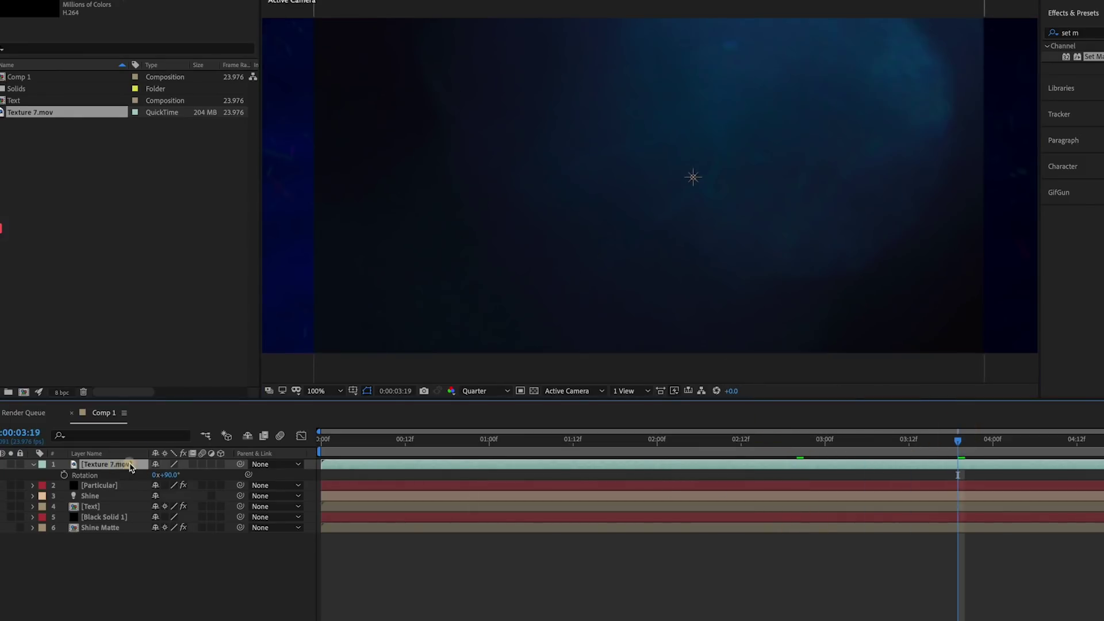
- Time-stretch the texture layer to 50% and preview it from the start
{"action": "left_click", "coordinate": [192, 7]}
{"action": "mouse_move", "coordinate": [389, 255]}
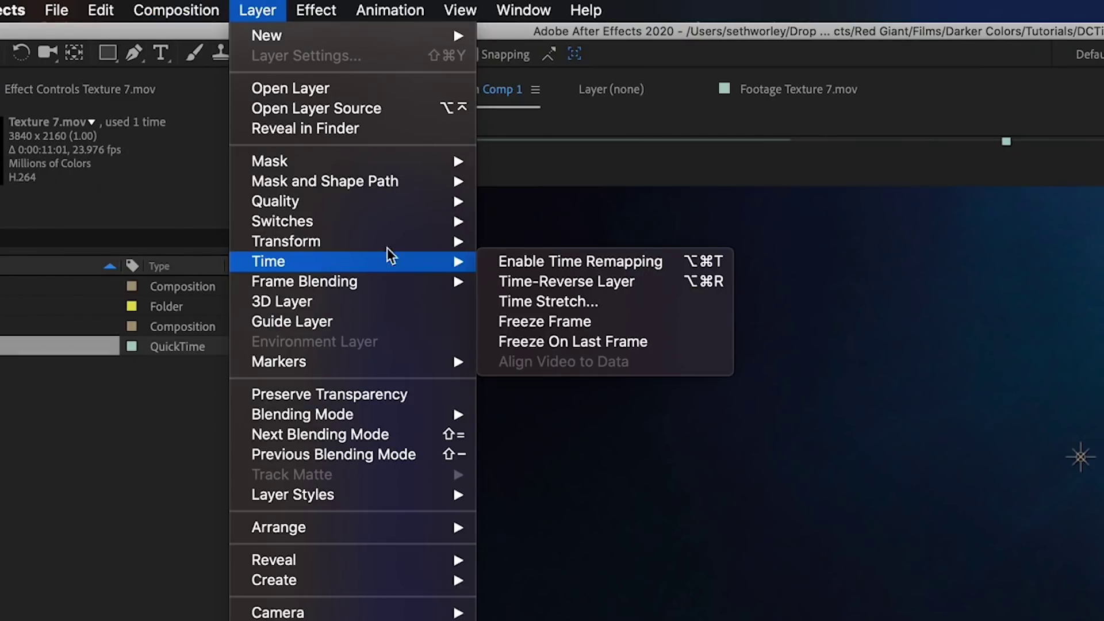
{"action": "left_click", "coordinate": [529, 303]}
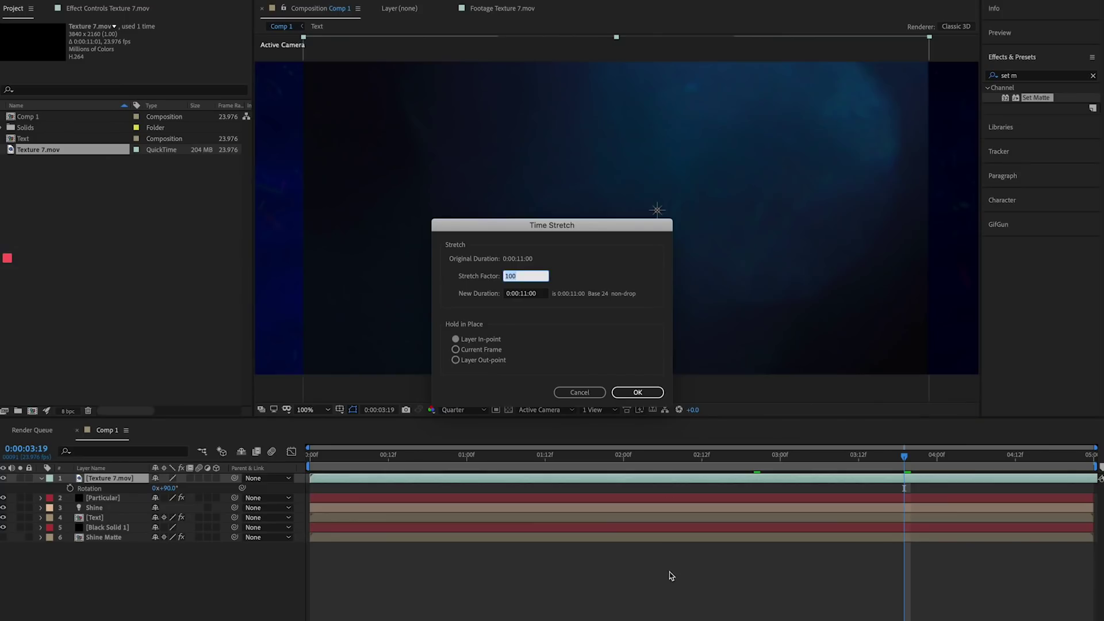
{"action": "key", "text": "Return"}
{"action": "left_click", "coordinate": [629, 456]}
{"action": "key", "text": "Home"}
{"action": "key", "text": "space"}
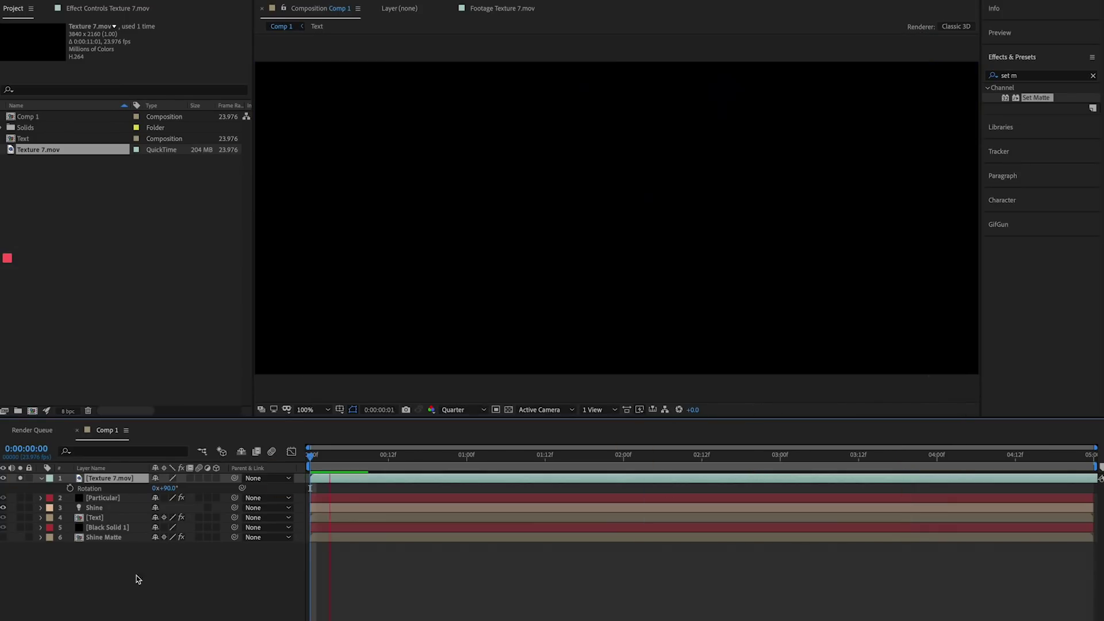
- Reopen Time Stretch repeatedly to fine-tune the texture's stretch factor
{"action": "left_click", "coordinate": [356, 124]}
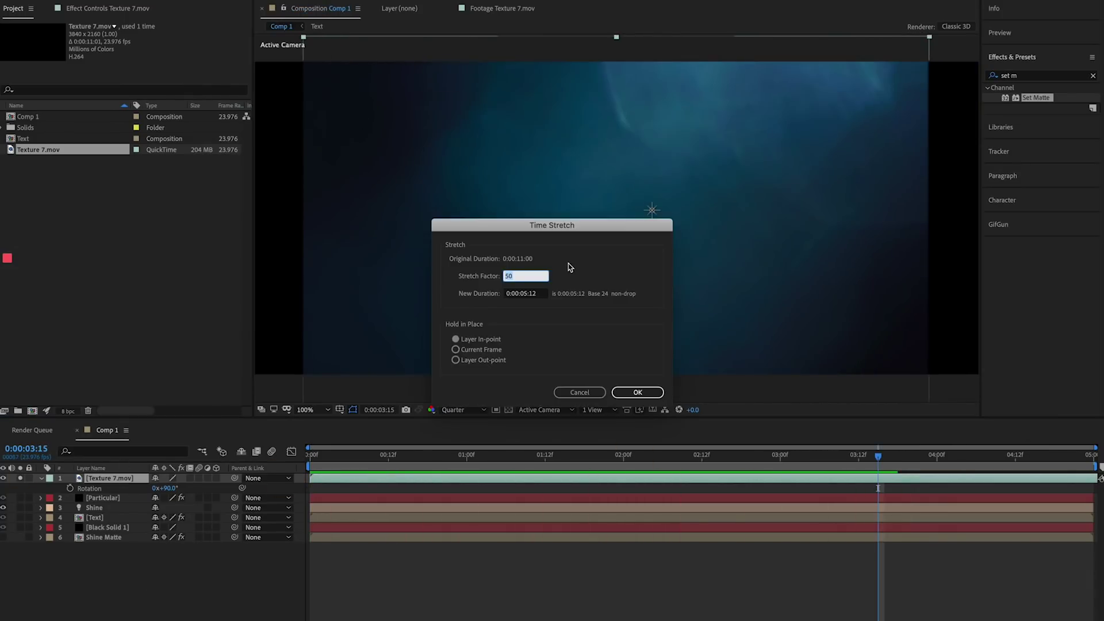
{"action": "key", "text": "Return"}
{"action": "left_click", "coordinate": [357, 124]}
{"action": "key", "text": "Return"}
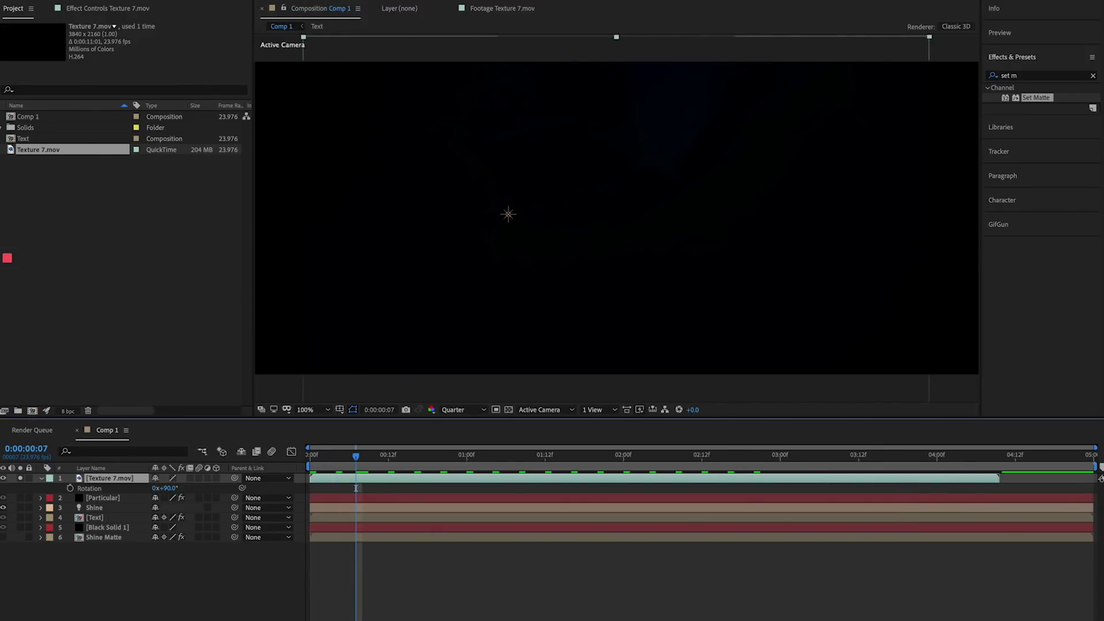
{"action": "left_click", "coordinate": [356, 124]}
{"action": "key", "text": "Return"}
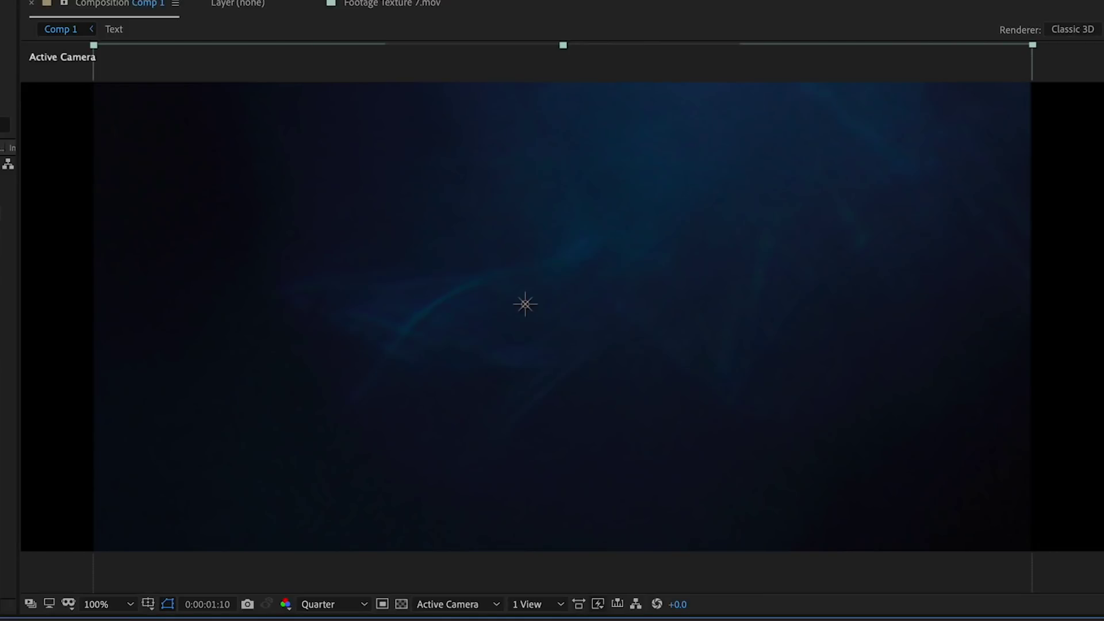
- Reposition the texture footage and apply Tint to it
{"action": "left_click_drag", "start_coordinate": [382, 249], "coordinate": [388, 339]}
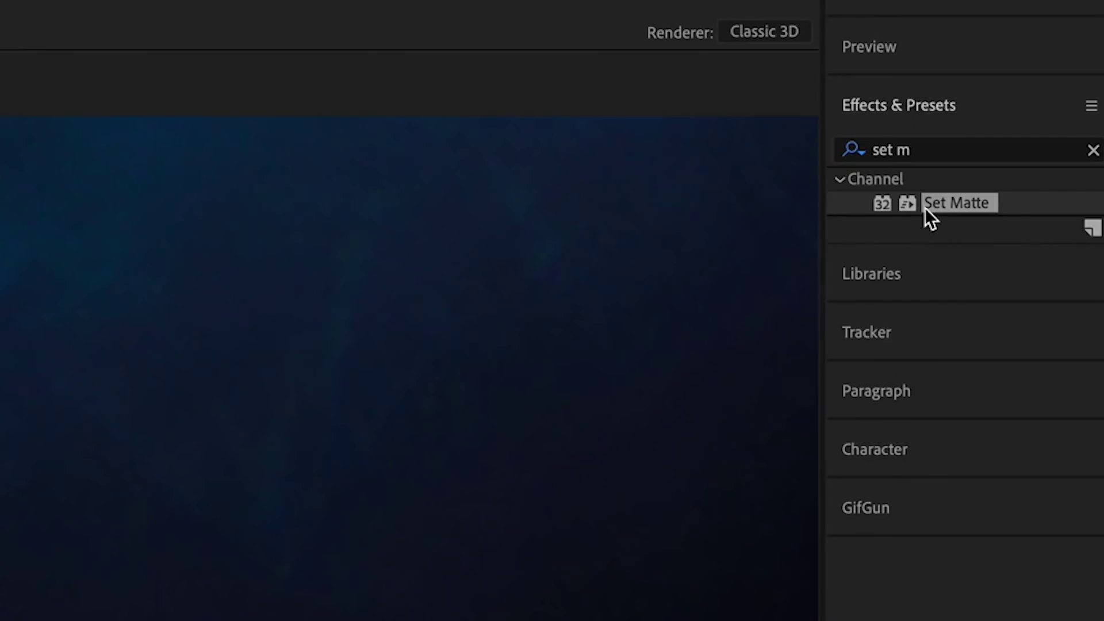
{"action": "type", "text": "tint"}
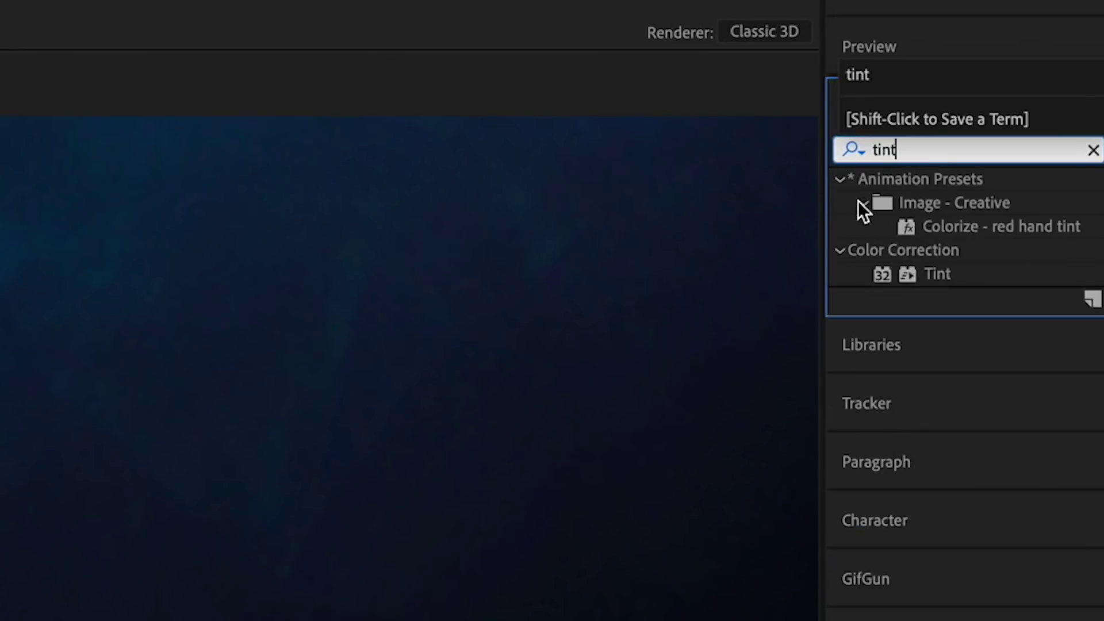
{"action": "double_click", "coordinate": [936, 274]}
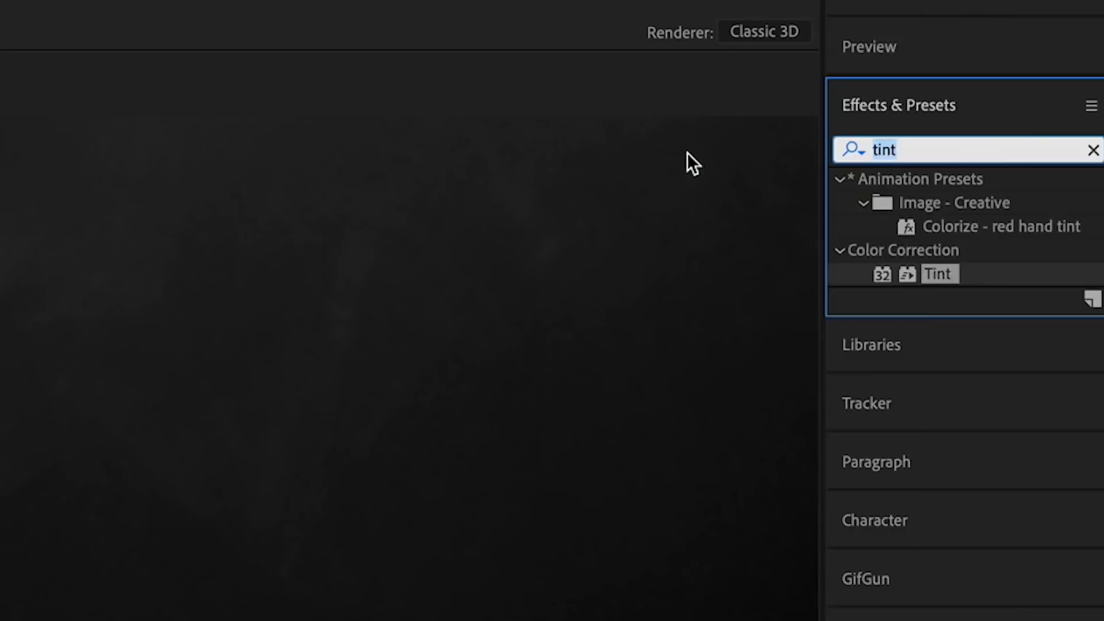
- Add VC Color Vibrance set to red and blend the texture in Screen mode
{"action": "type", "text": "color v"}
{"action": "left_click", "coordinate": [928, 201]}
{"action": "double_click", "coordinate": [928, 201]}
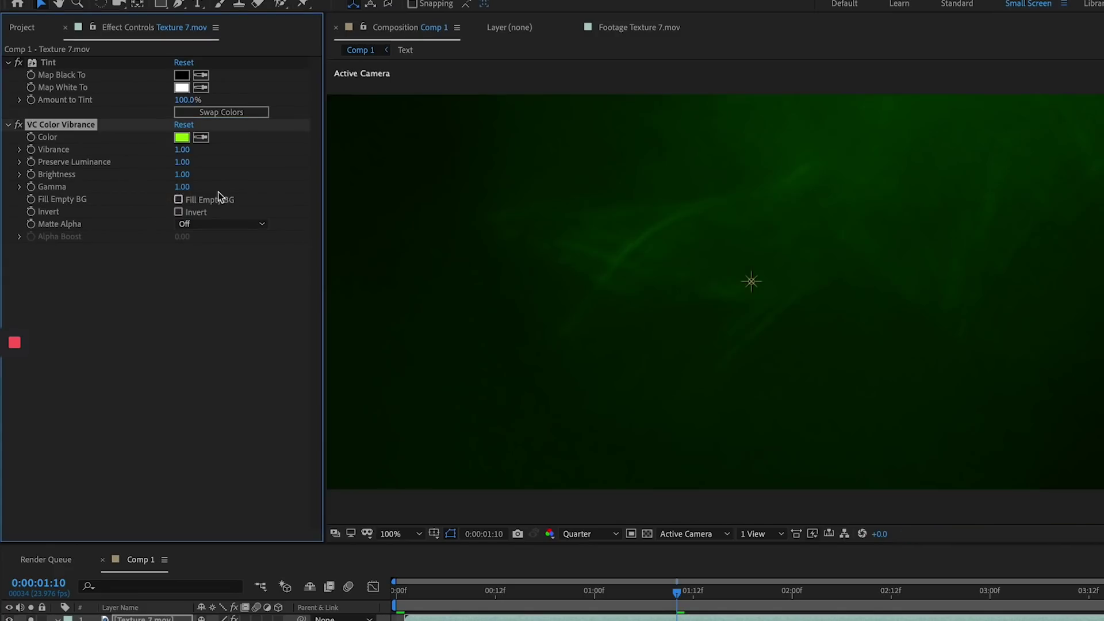
{"action": "left_click", "coordinate": [182, 138]}
{"action": "left_click_drag", "start_coordinate": [392, 331], "coordinate": [396, 264]}
{"action": "left_click", "coordinate": [513, 309]}
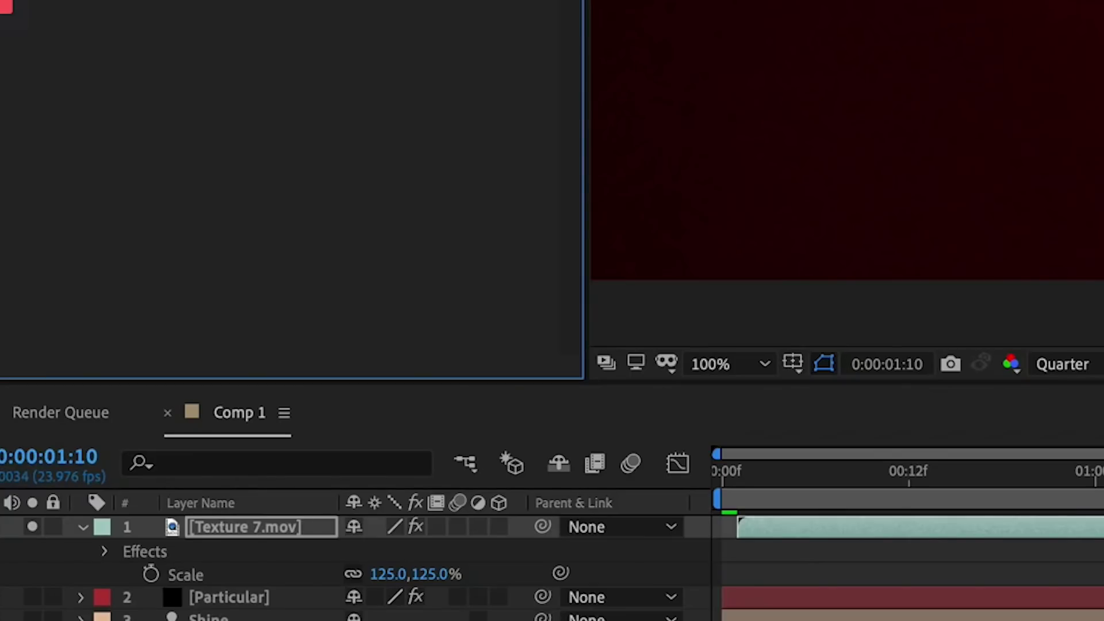
{"action": "left_click", "coordinate": [38, 526]}
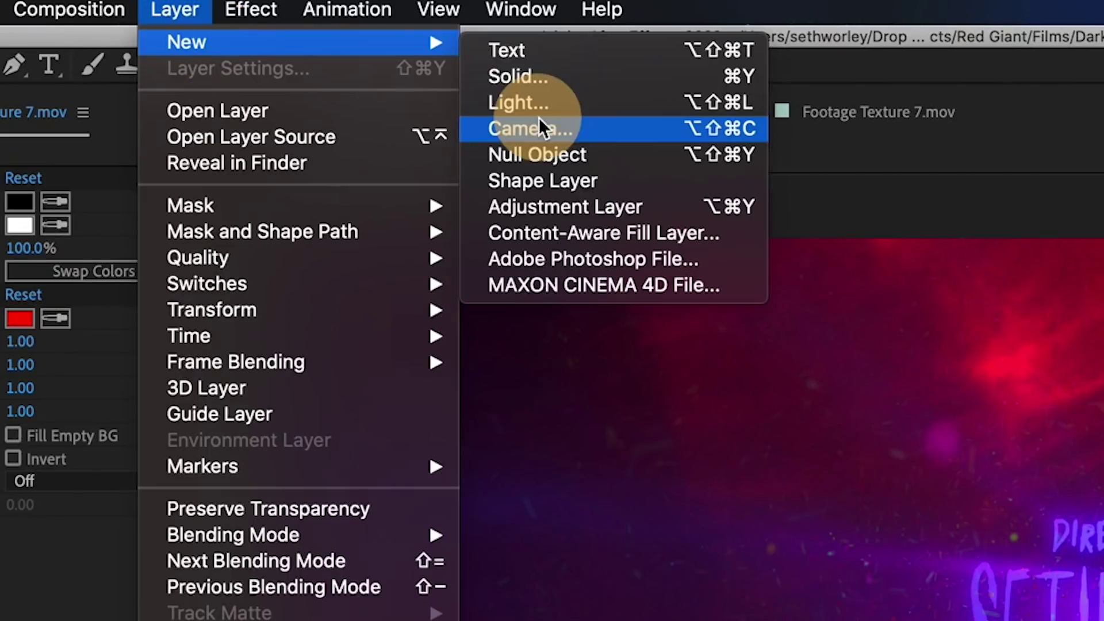
- Create the Color adjustment layer and apply uni.Finisher to it
{"action": "left_click", "coordinate": [554, 207]}
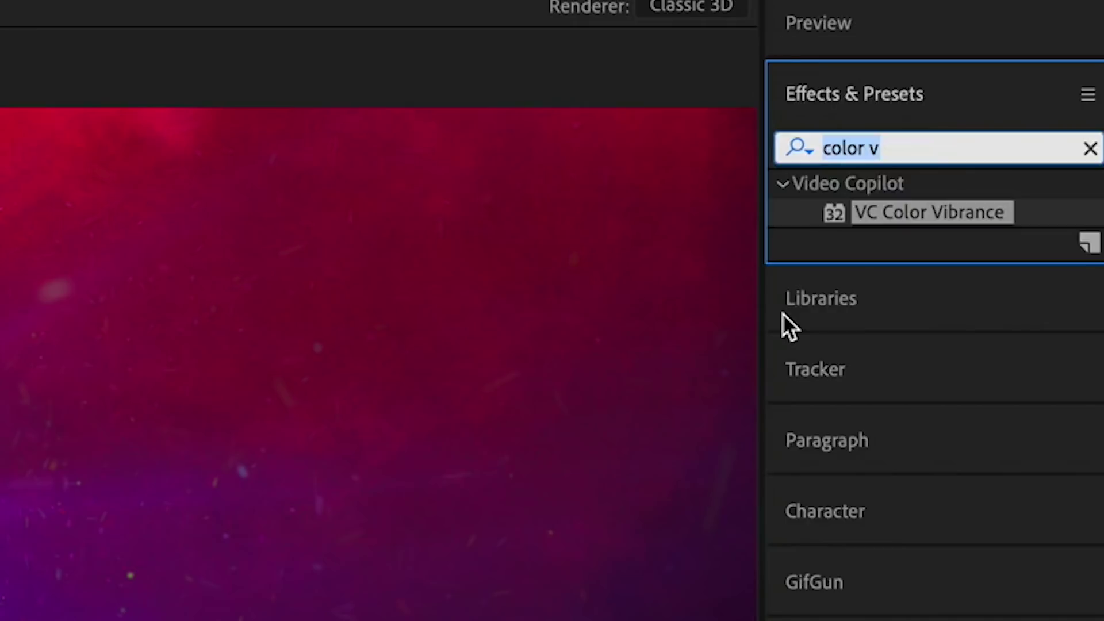
{"action": "type", "text": "finish"}
{"action": "left_click", "coordinate": [904, 210]}
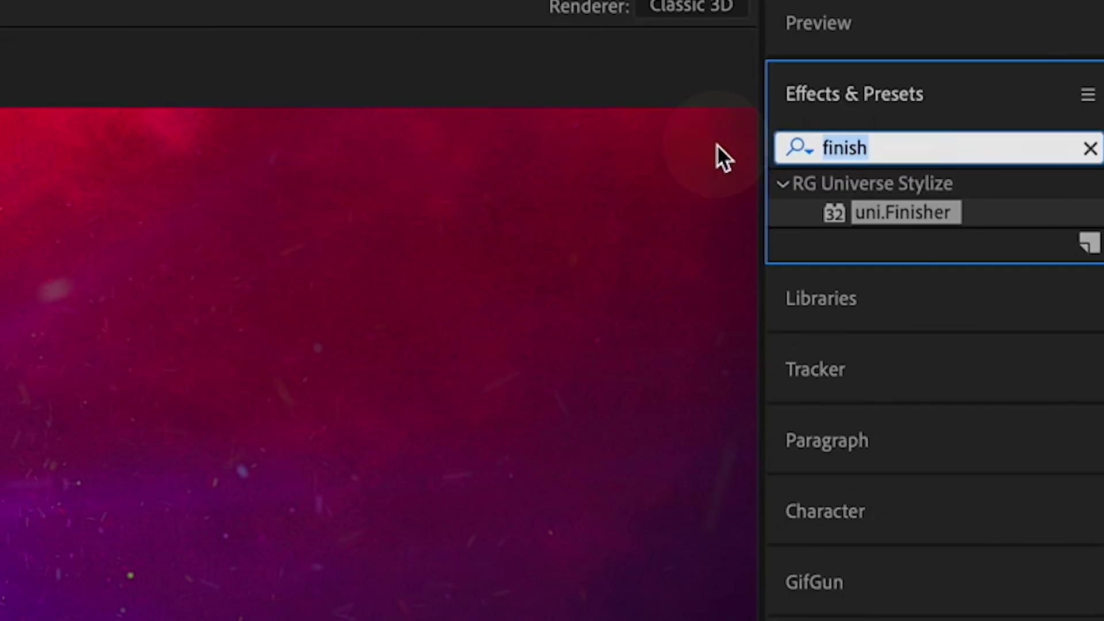
- Add Mojo II with footage type Video and the Light preset
{"action": "type", "text": "mo"}
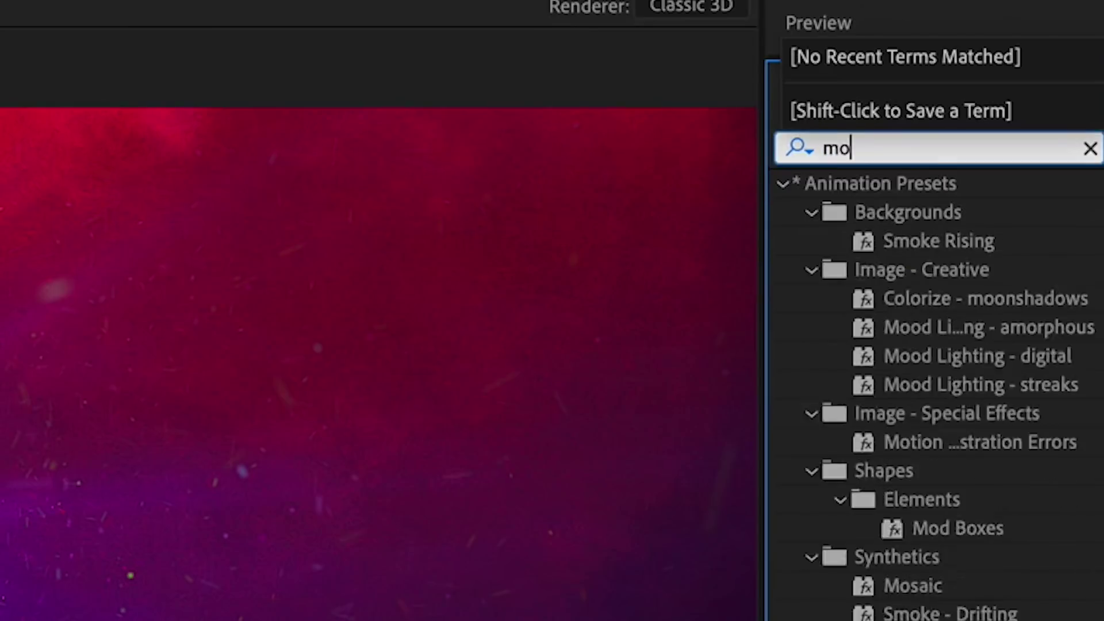
{"action": "type", "text": "jo"}
{"action": "left_click_drag", "start_coordinate": [900, 214], "coordinate": [409, 224]}
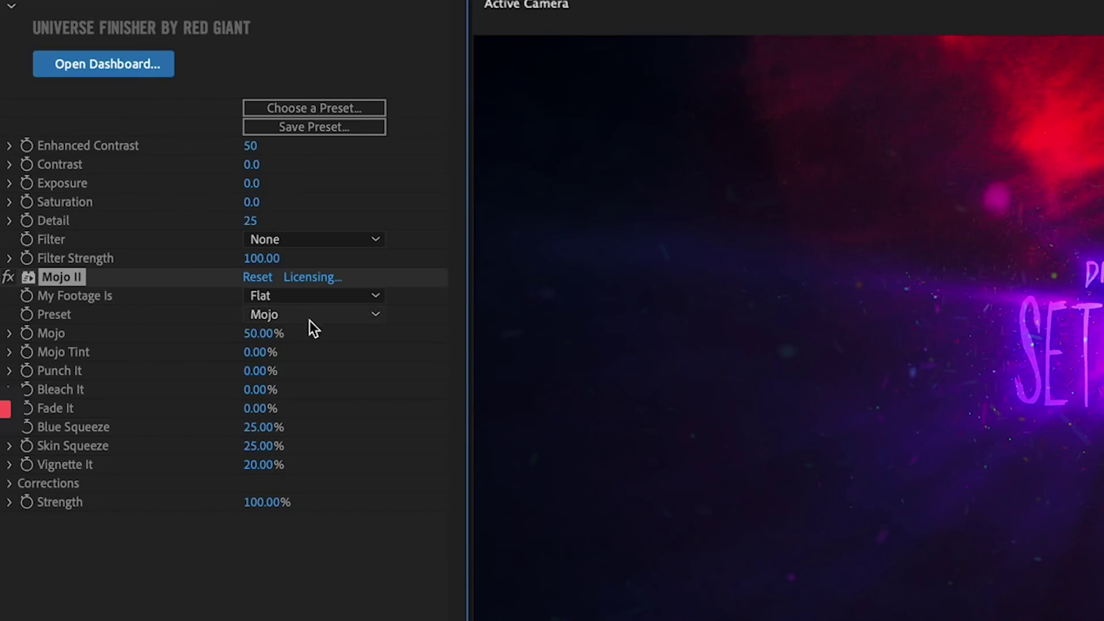
{"action": "left_click", "coordinate": [305, 298]}
{"action": "left_click", "coordinate": [305, 314]}
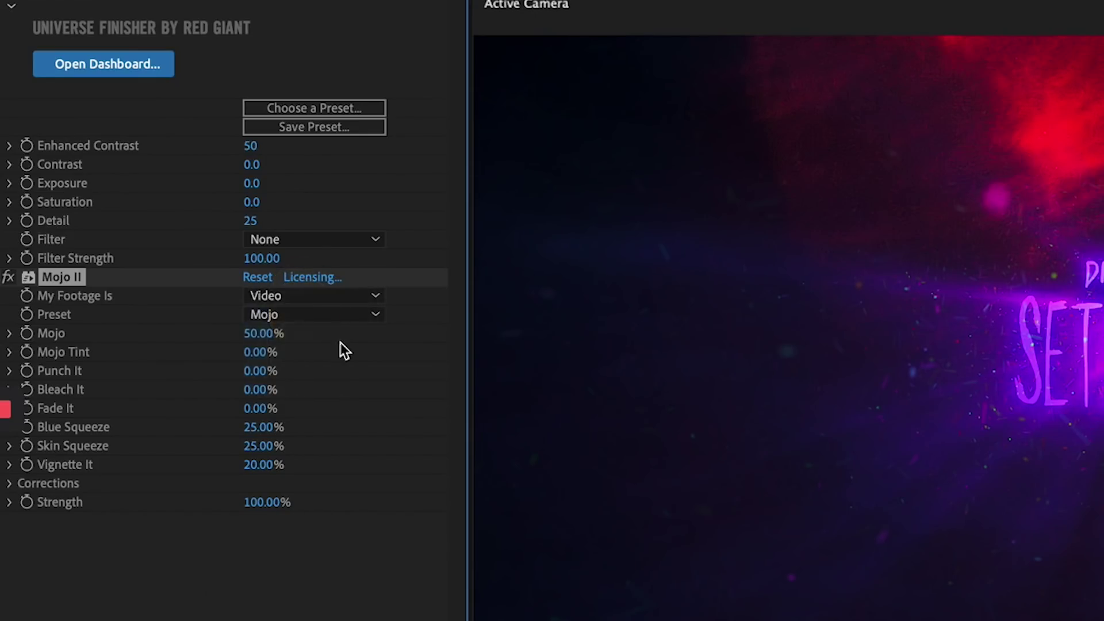
{"action": "left_click", "coordinate": [299, 315]}
{"action": "left_click", "coordinate": [299, 353]}
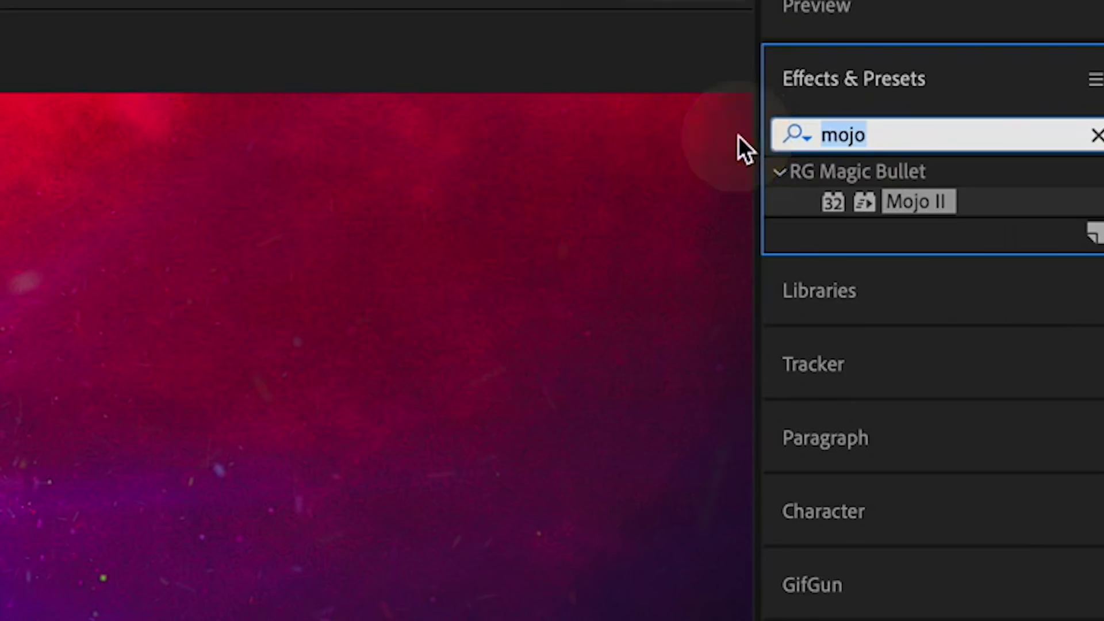
- Add Renoiser with the 16mm grain preset
{"action": "type", "text": "renois"}
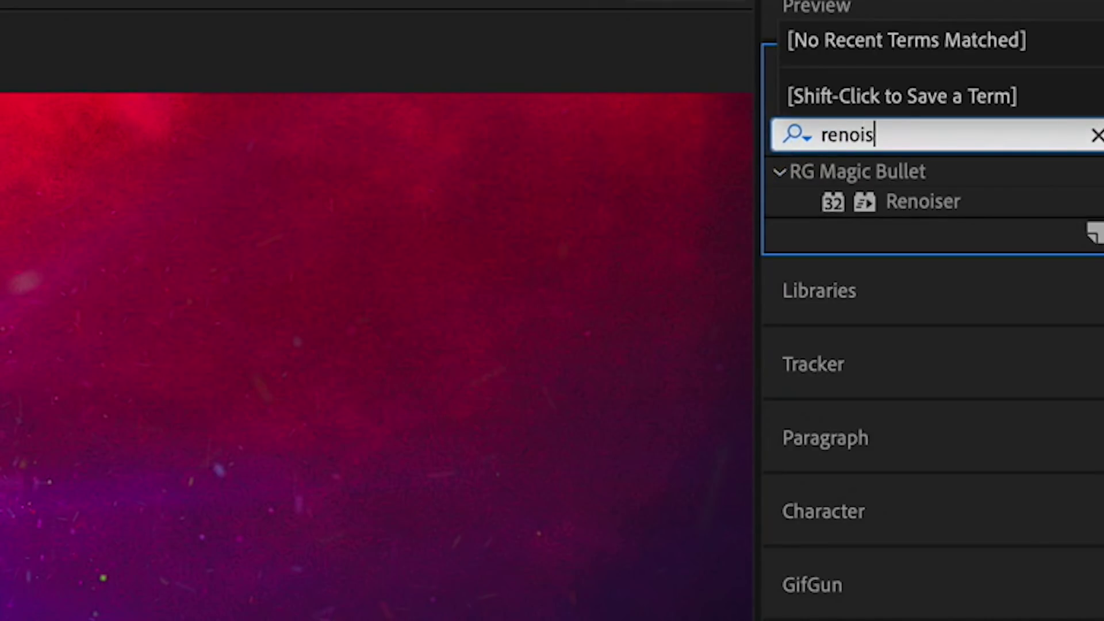
{"action": "left_click", "coordinate": [919, 204]}
{"action": "left_click", "coordinate": [503, 175]}
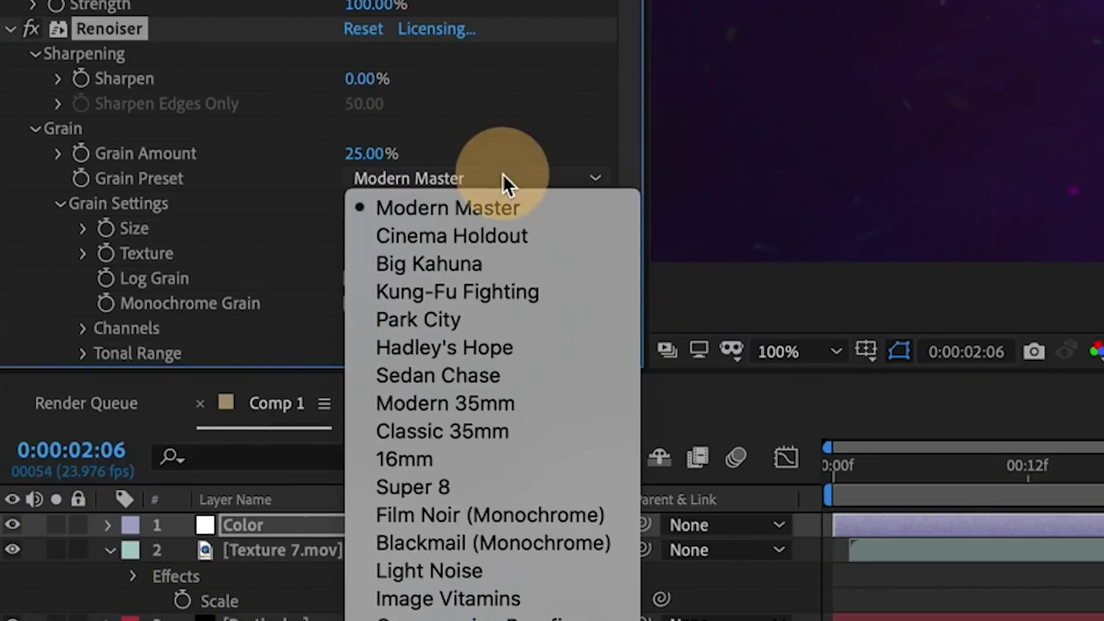
{"action": "left_click", "coordinate": [457, 459]}
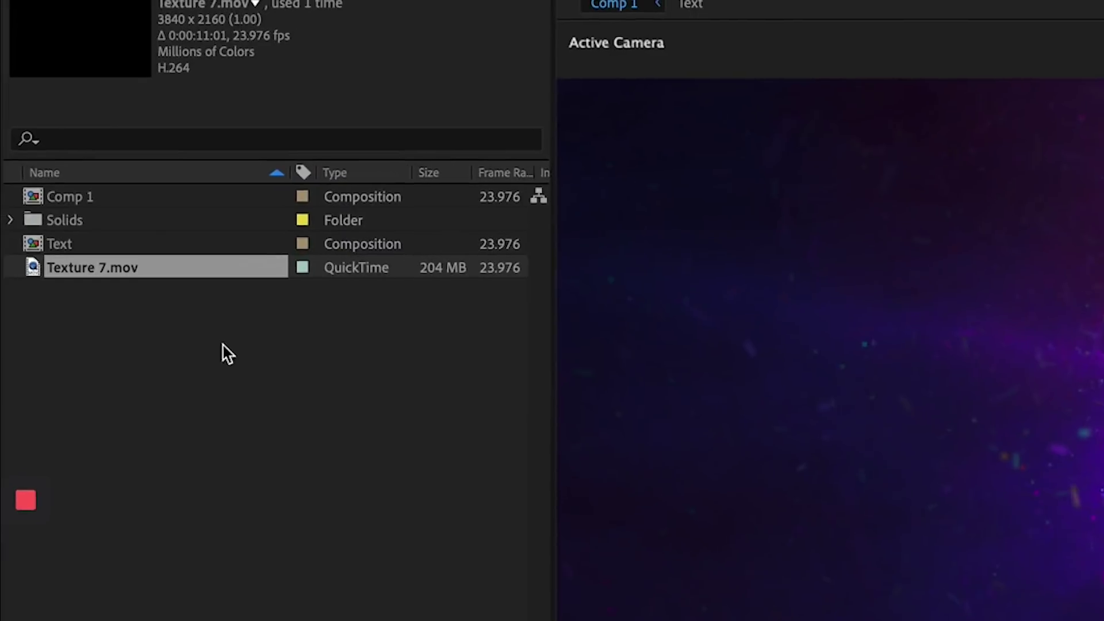
- Duplicate Comp 1 as Comp 2 and open its Text precomp
{"action": "left_click", "coordinate": [33, 196]}
{"action": "key", "text": "ctrl+d"}
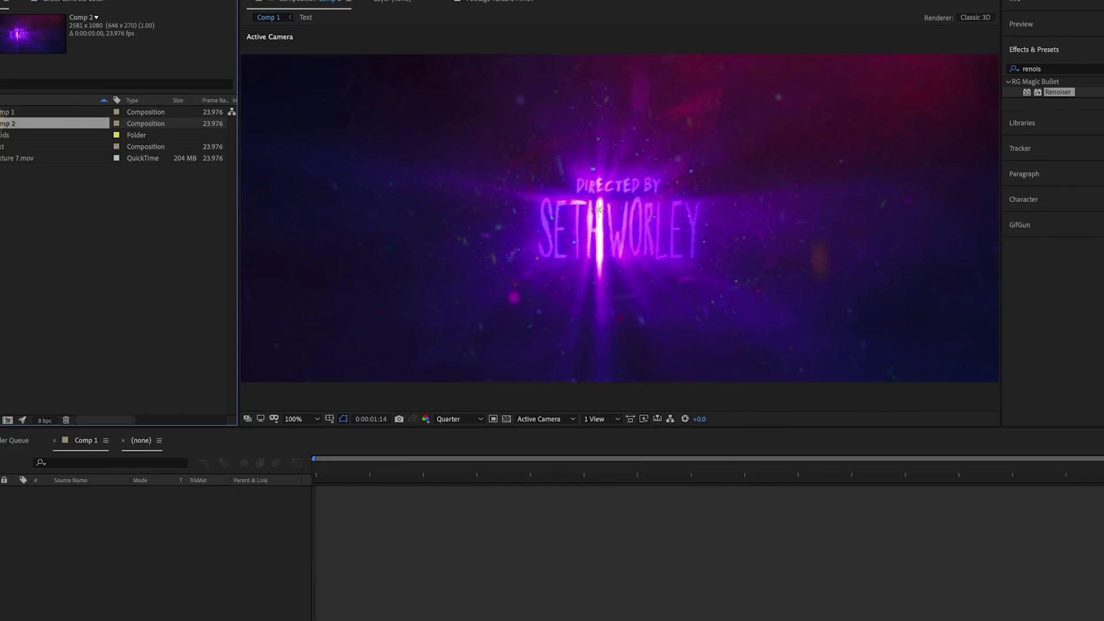
{"action": "double_click", "coordinate": [55, 123]}
{"action": "double_click", "coordinate": [60, 558]}
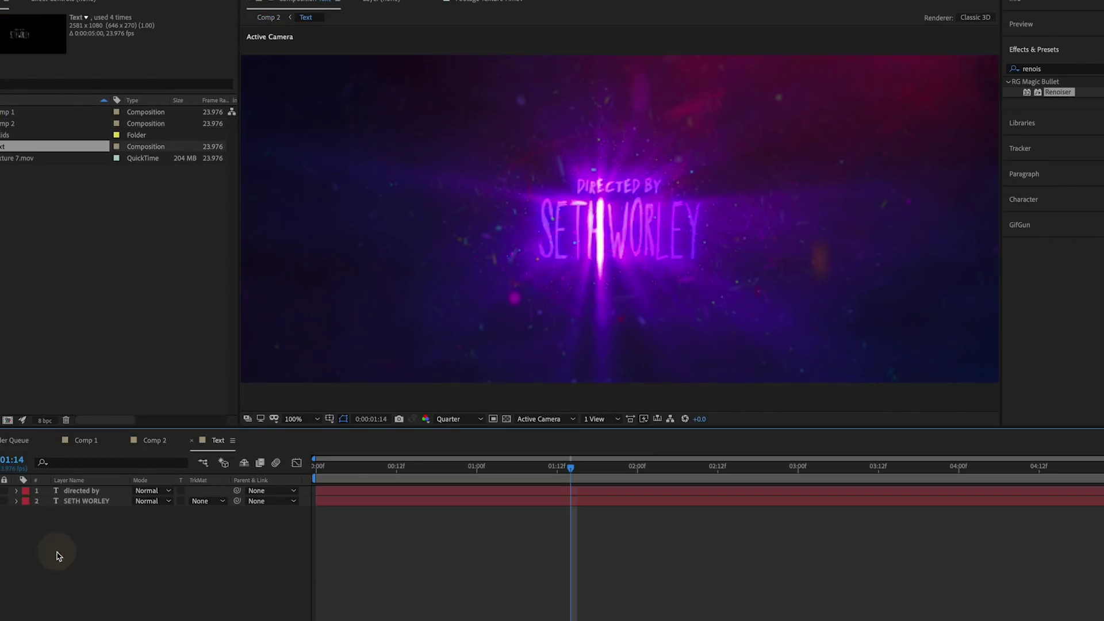
- Change the credit to 'catered by' and enter a new person's name below it
{"action": "left_click", "coordinate": [91, 492]}
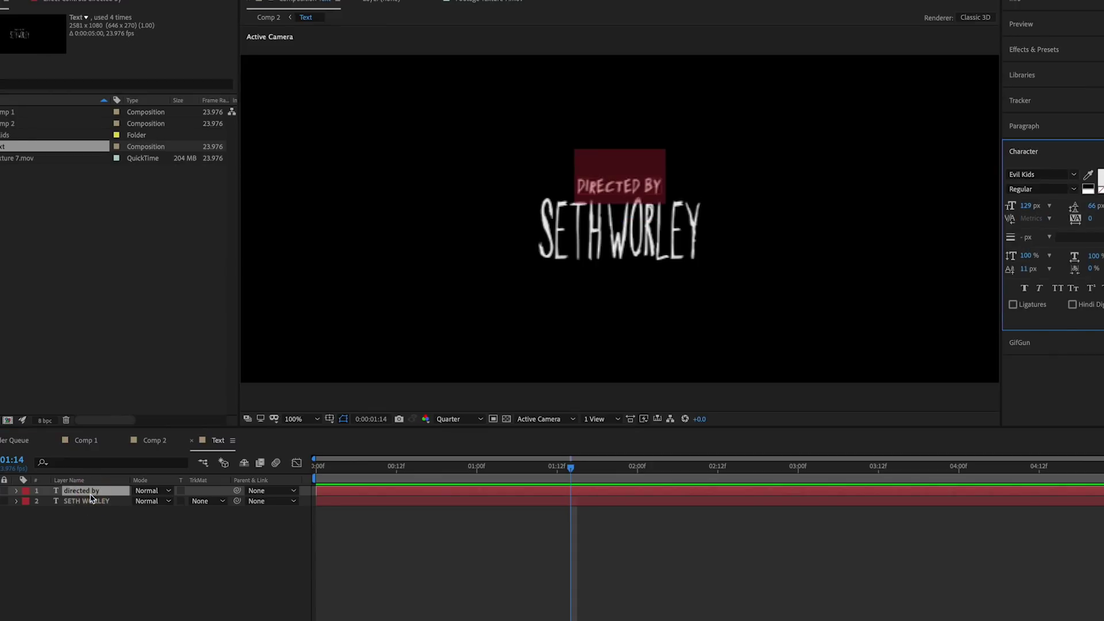
{"action": "type", "text": "catered by"}
{"action": "key", "text": "Tab"}
{"action": "type", "text": "AHARON RABINOW"}
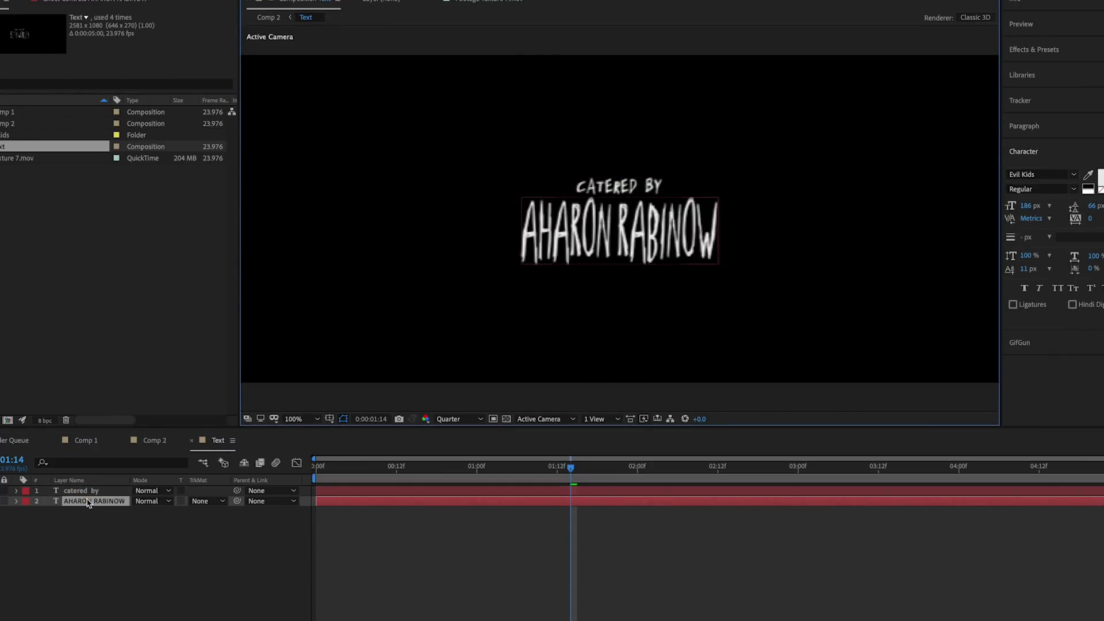
{"action": "type", "text": "ITZ"}
{"action": "left_click", "coordinate": [139, 554]}
- Compare with Comp 1, close Comp 2, and open Comp 1's Text precomp
{"action": "left_click", "coordinate": [152, 440]}
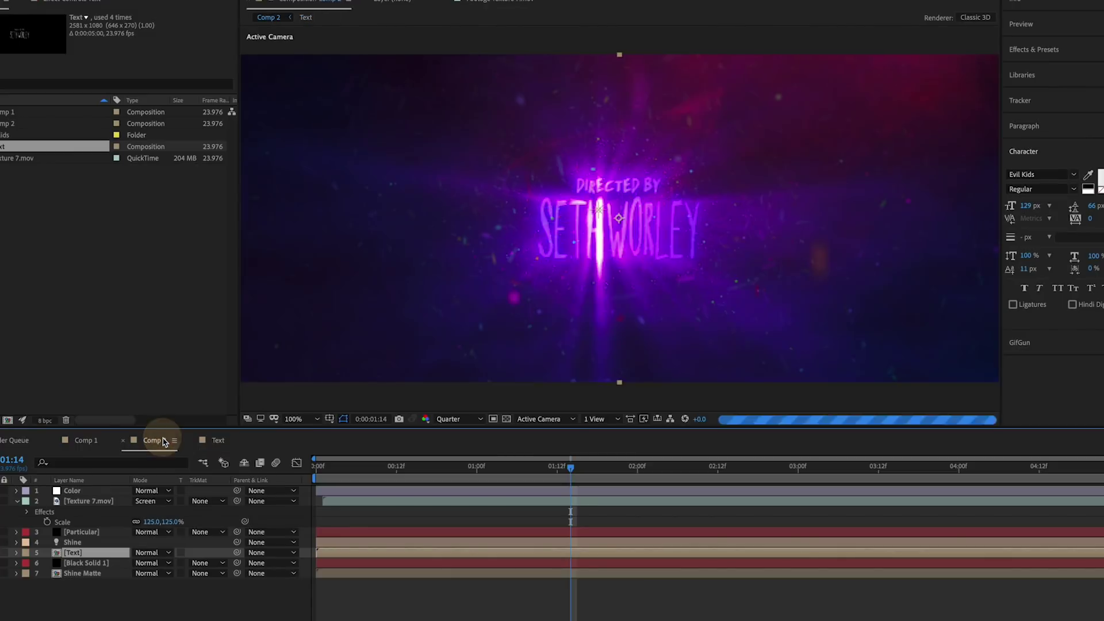
{"action": "left_click", "coordinate": [86, 440]}
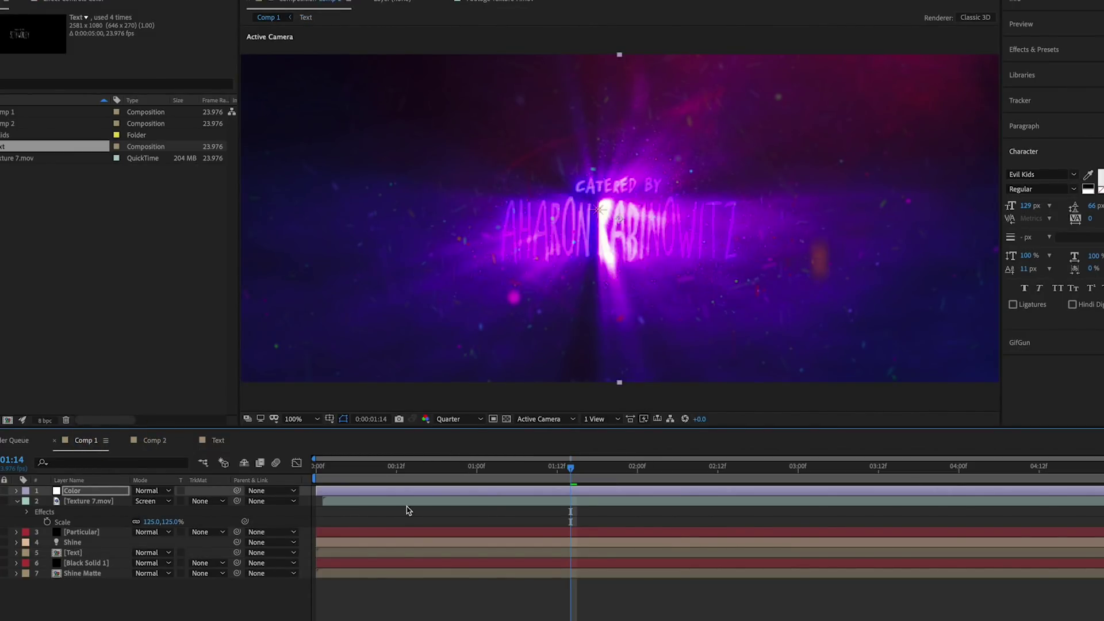
{"action": "left_click", "coordinate": [133, 441]}
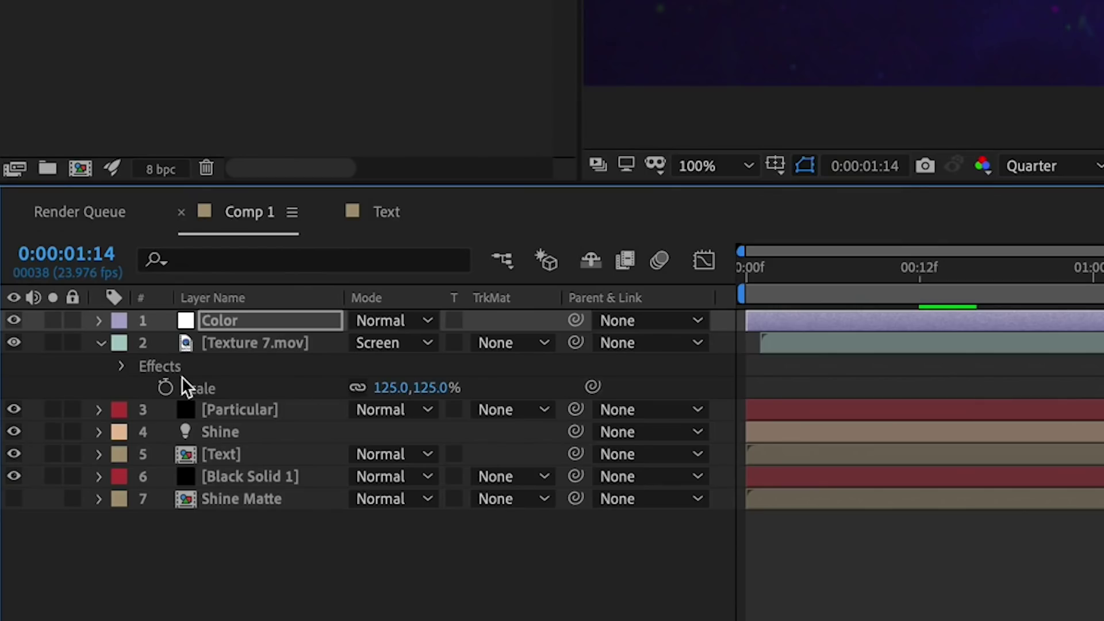
{"action": "left_click", "coordinate": [187, 456]}
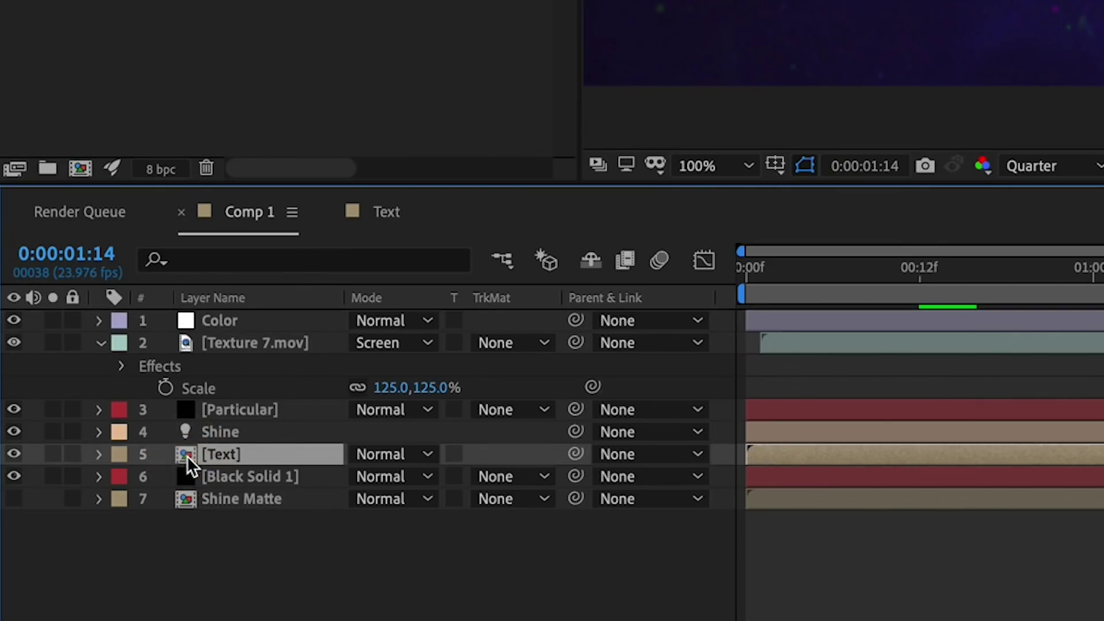
{"action": "double_click", "coordinate": [187, 455]}
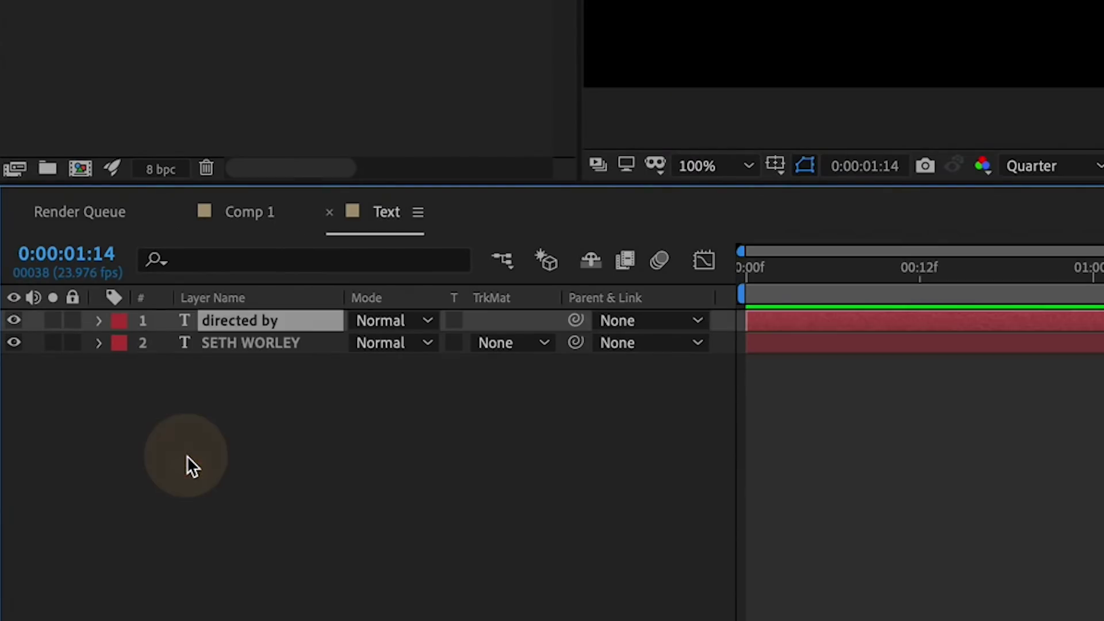
- Add the directed-by layer's Source Text to Essential Graphics, labelled 'credit'
{"action": "left_click", "coordinate": [99, 321]}
{"action": "left_click", "coordinate": [123, 343]}
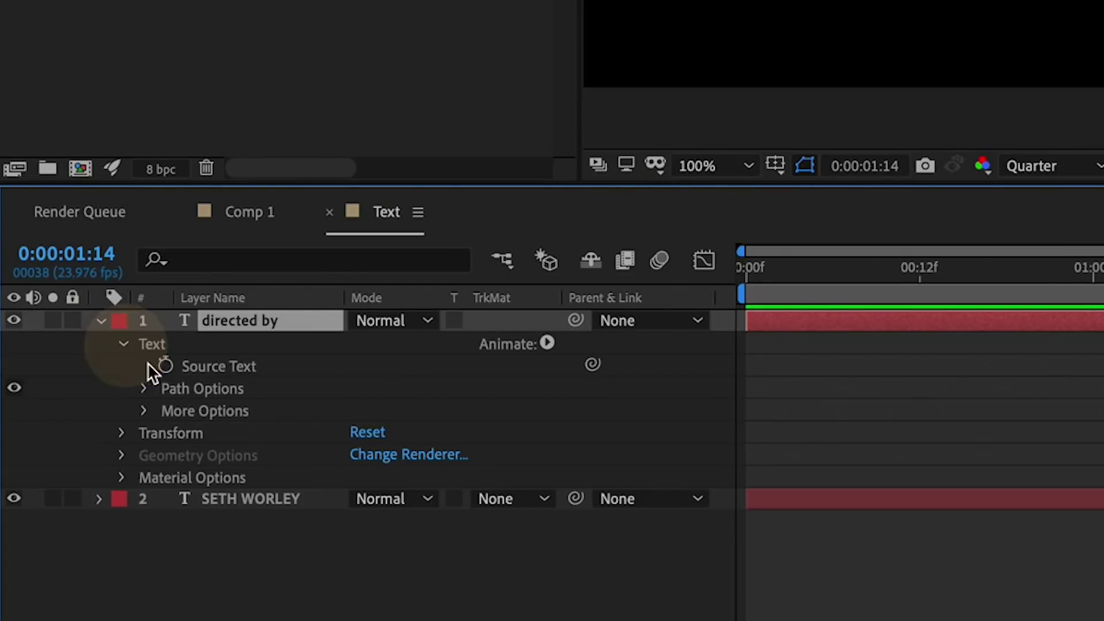
{"action": "left_click", "coordinate": [209, 365]}
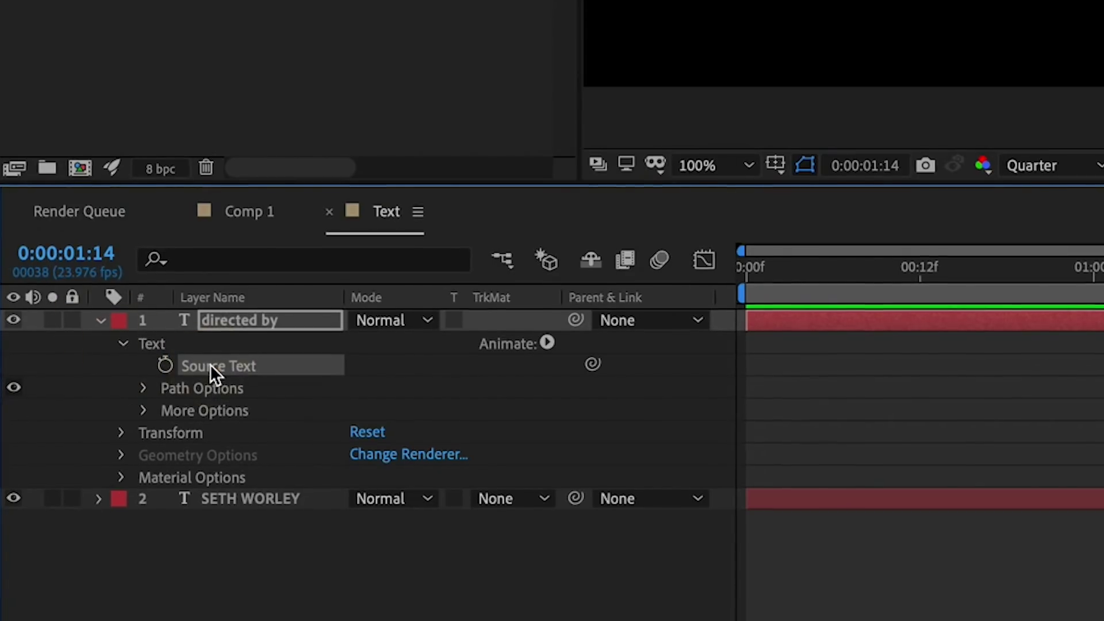
{"action": "right_click", "coordinate": [210, 364]}
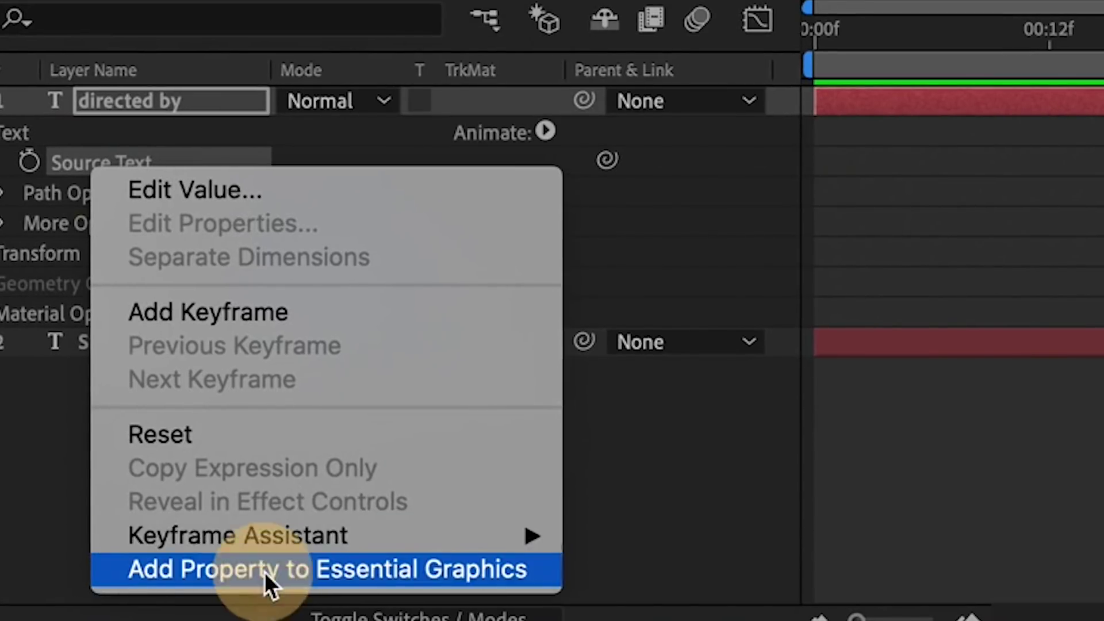
{"action": "left_click", "coordinate": [264, 572]}
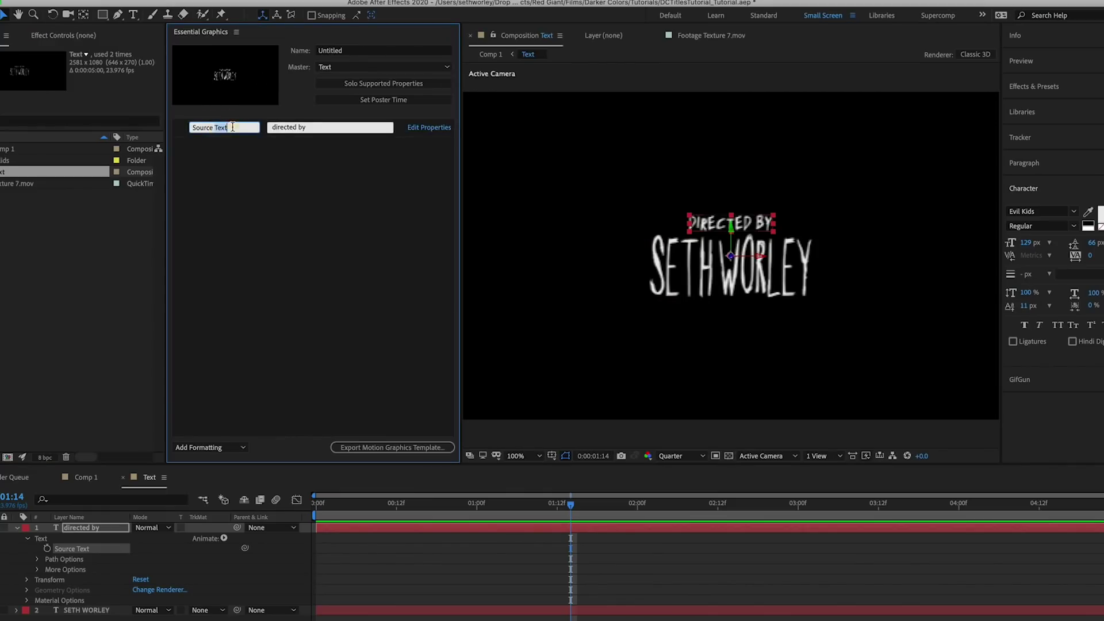
{"action": "type", "text": "credit"}
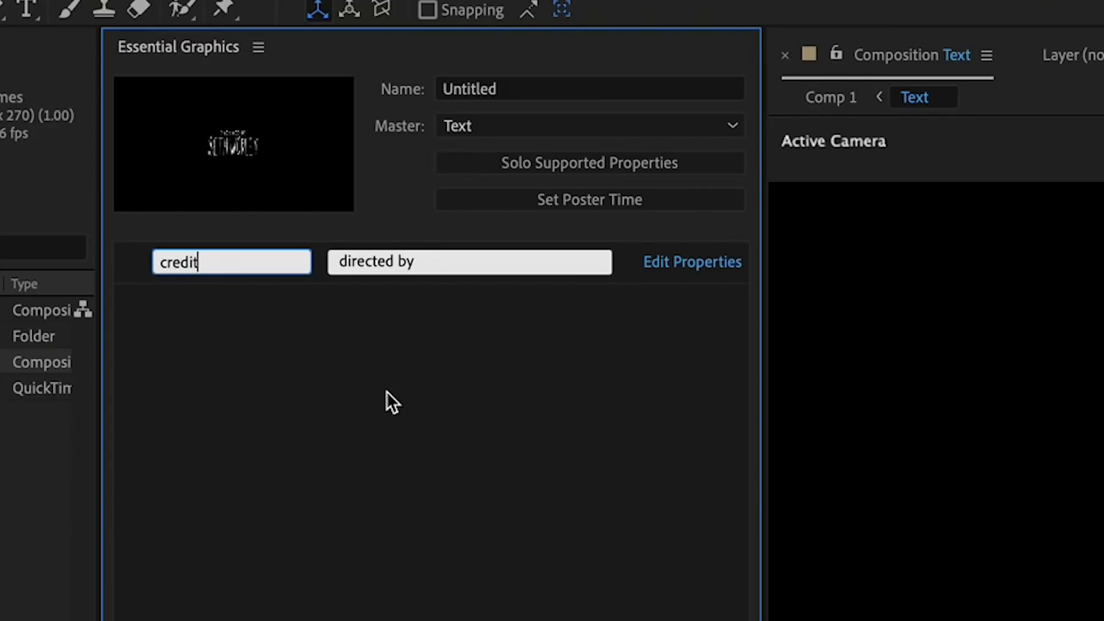
{"action": "left_click", "coordinate": [401, 443]}
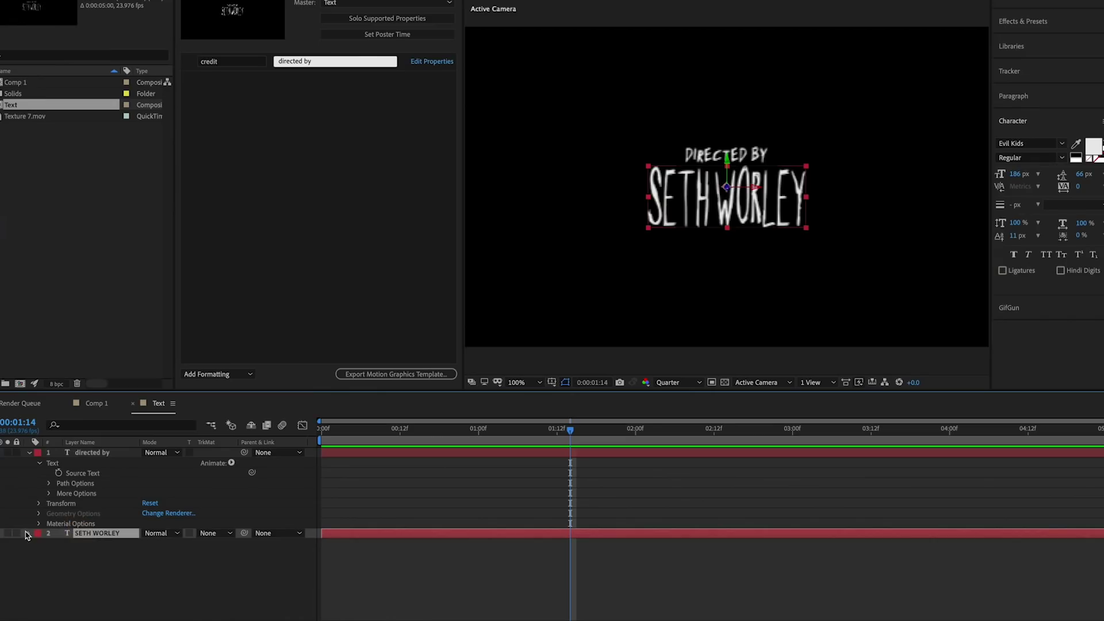
- Add the name layer's Source Text to Essential Graphics, labelled 'name'
{"action": "right_click", "coordinate": [74, 553]}
{"action": "left_click", "coordinate": [127, 618]}
{"action": "left_click", "coordinate": [186, 85]}
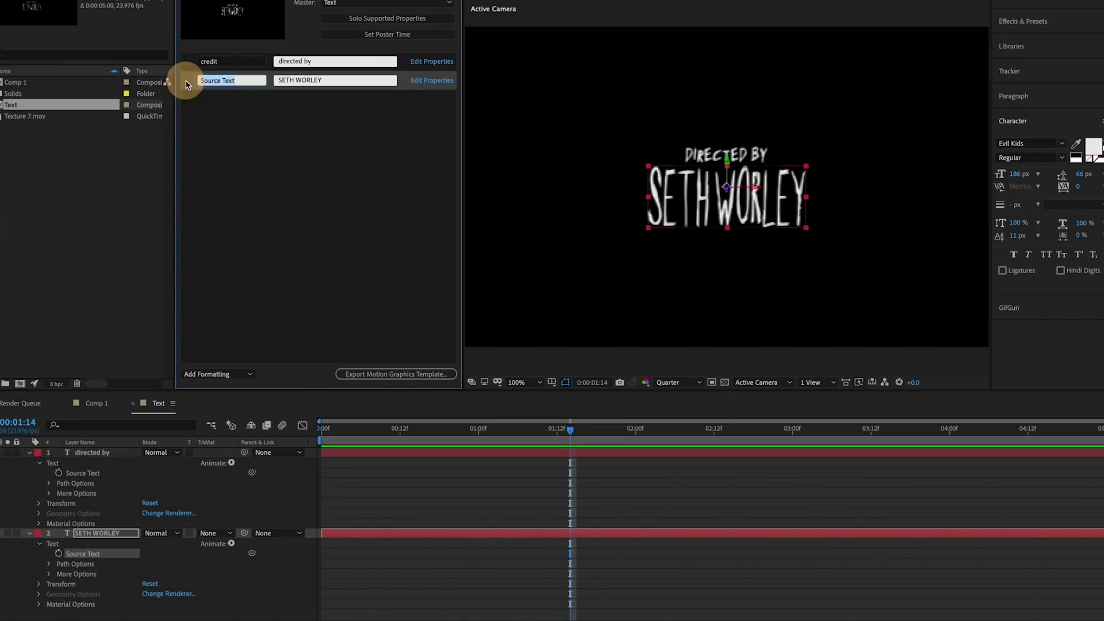
{"action": "left_click", "coordinate": [340, 222]}
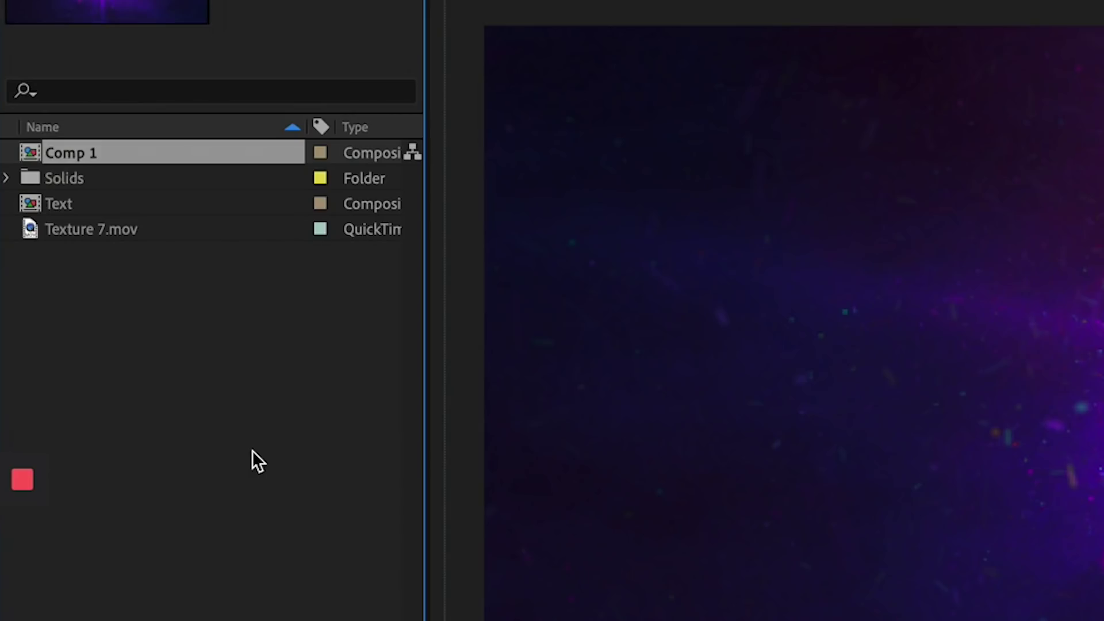
- Duplicate Comp 1 as Comp 2 and reveal its Text layer's credit and name master properties
{"action": "key", "text": "ctrl+d"}
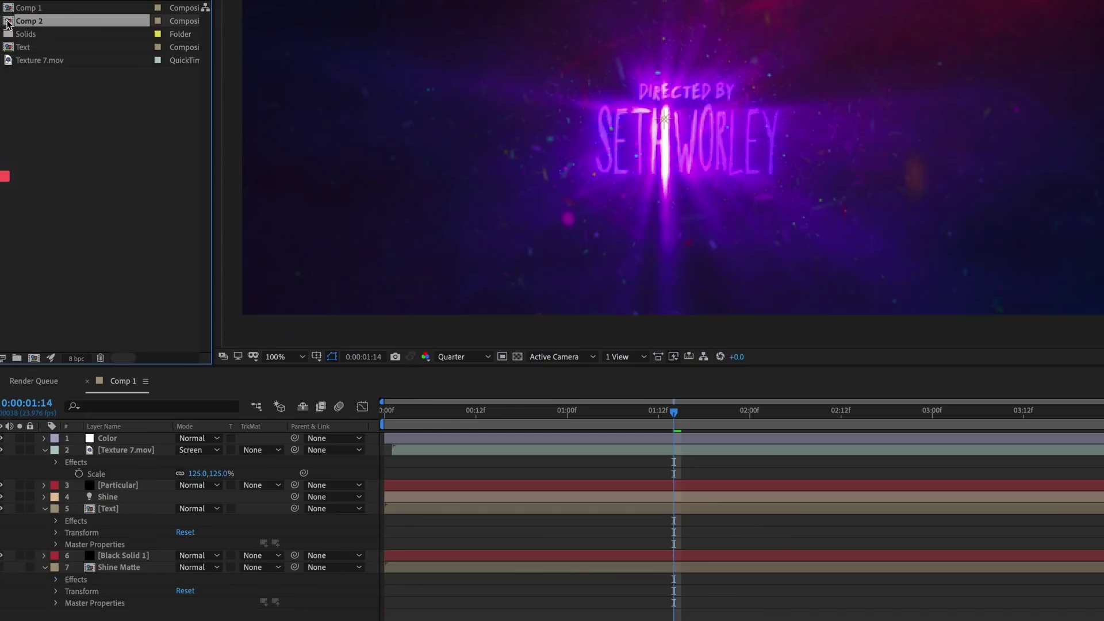
{"action": "double_click", "coordinate": [8, 23]}
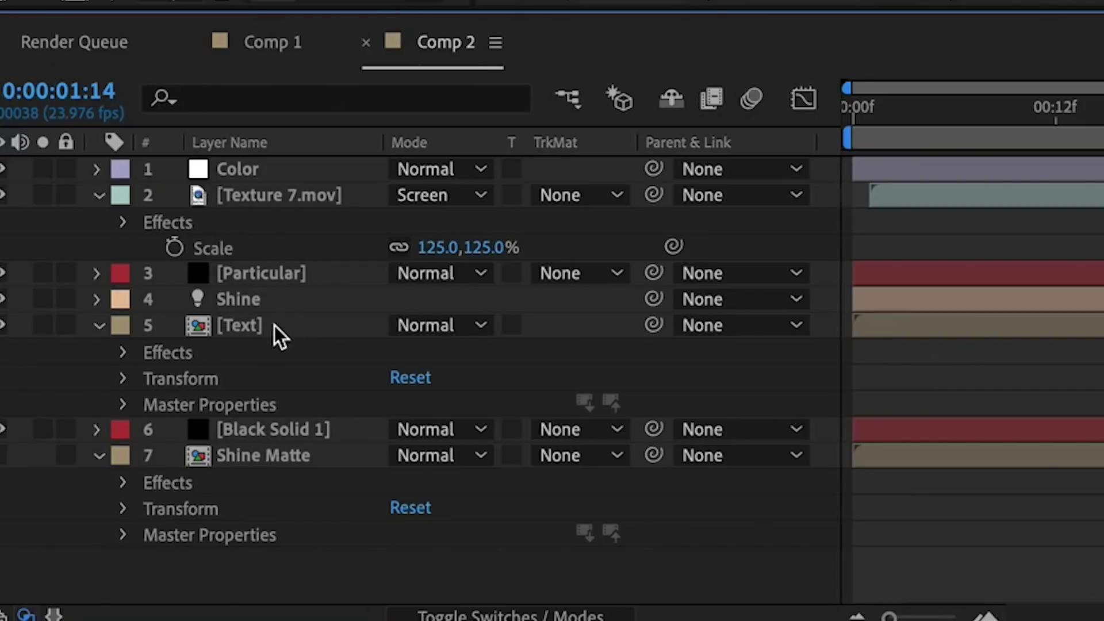
{"action": "left_click", "coordinate": [247, 325]}
{"action": "left_click", "coordinate": [126, 406]}
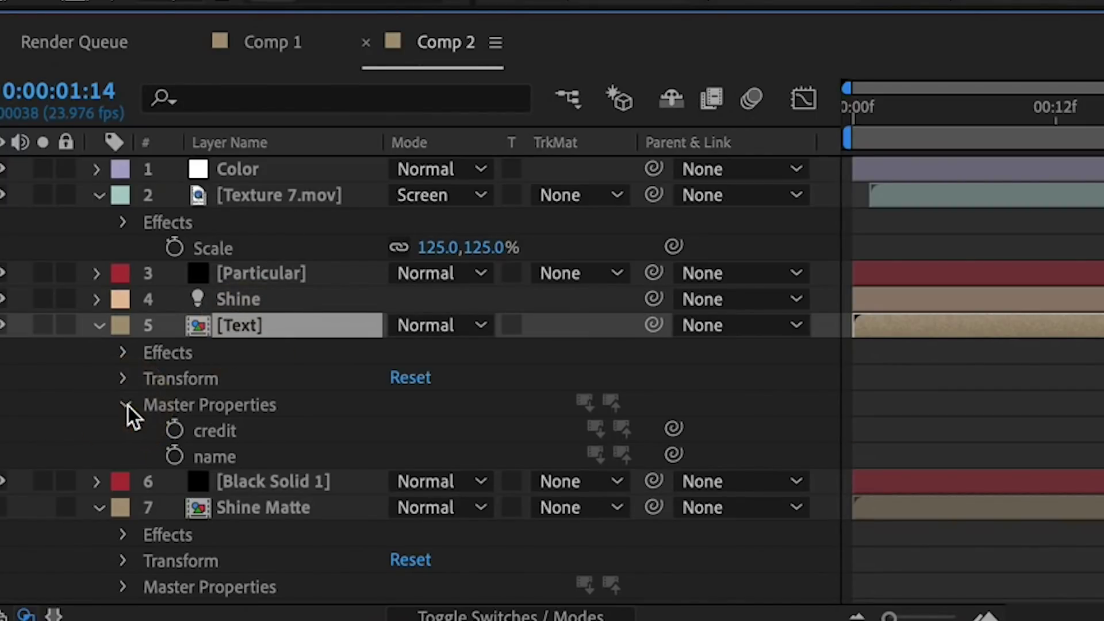
- Set Comp 2's credit master property to 'produced by'
{"action": "left_click", "coordinate": [223, 430]}
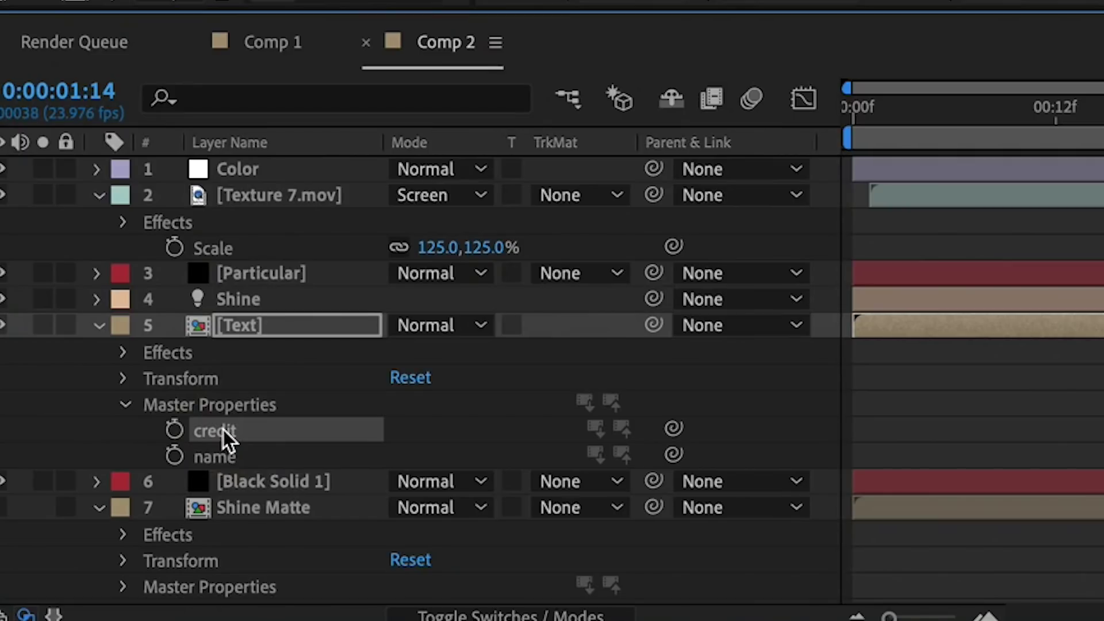
{"action": "right_click", "coordinate": [223, 430]}
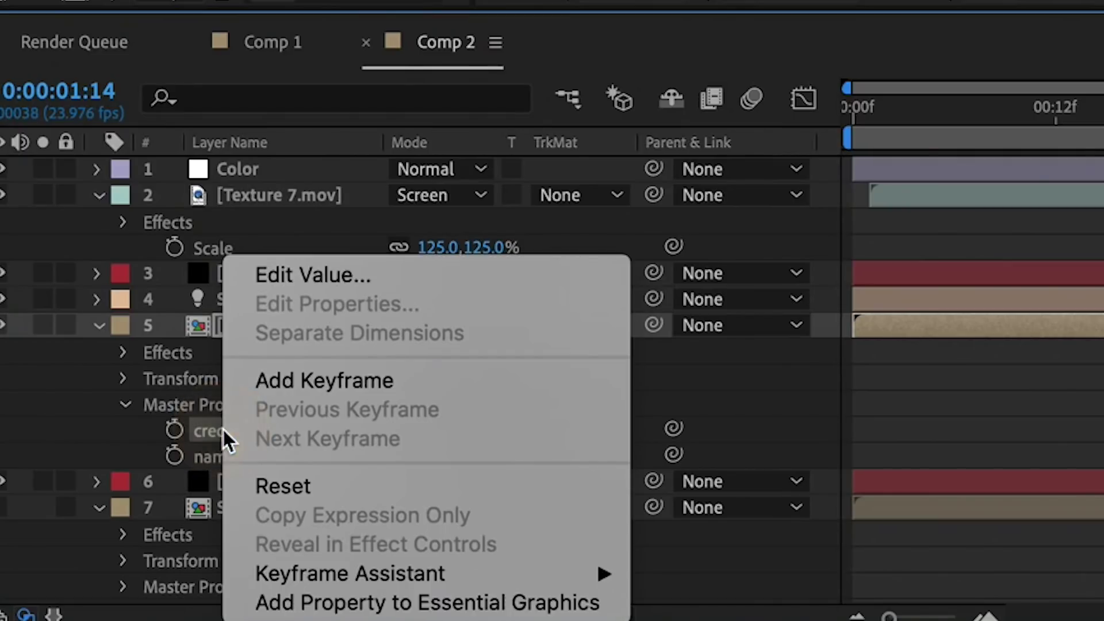
{"action": "left_click", "coordinate": [327, 271]}
{"action": "type", "text": "produced by"}
{"action": "key", "text": "Return"}
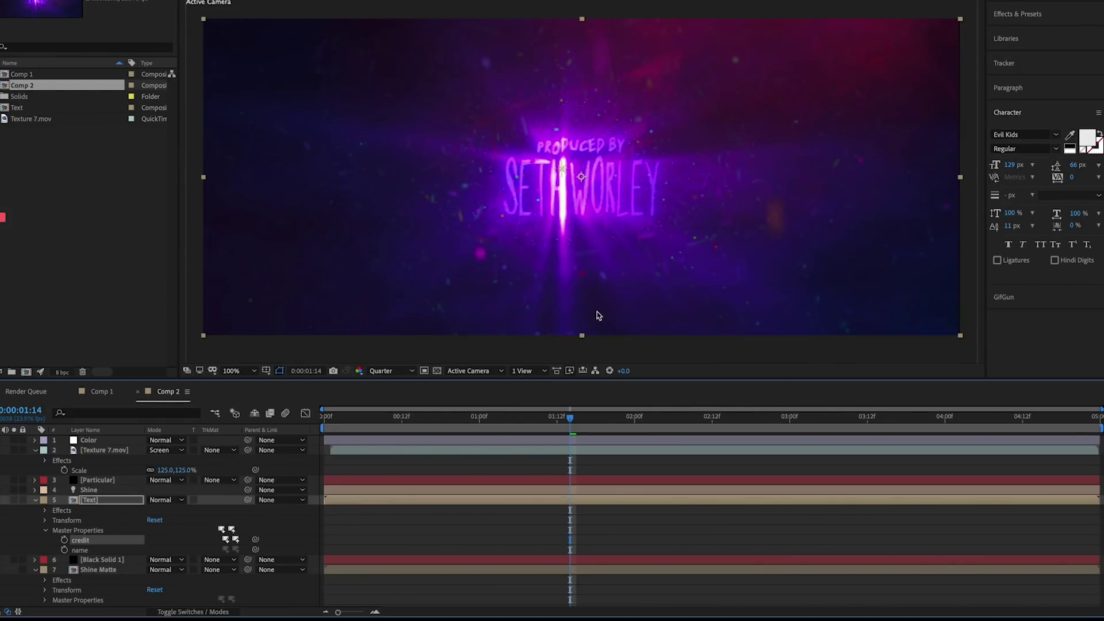
- Change the name master property to a different person, then compare against Comp 1
{"action": "left_click", "coordinate": [216, 457]}
{"action": "right_click", "coordinate": [82, 555]}
{"action": "left_click", "coordinate": [105, 488]}
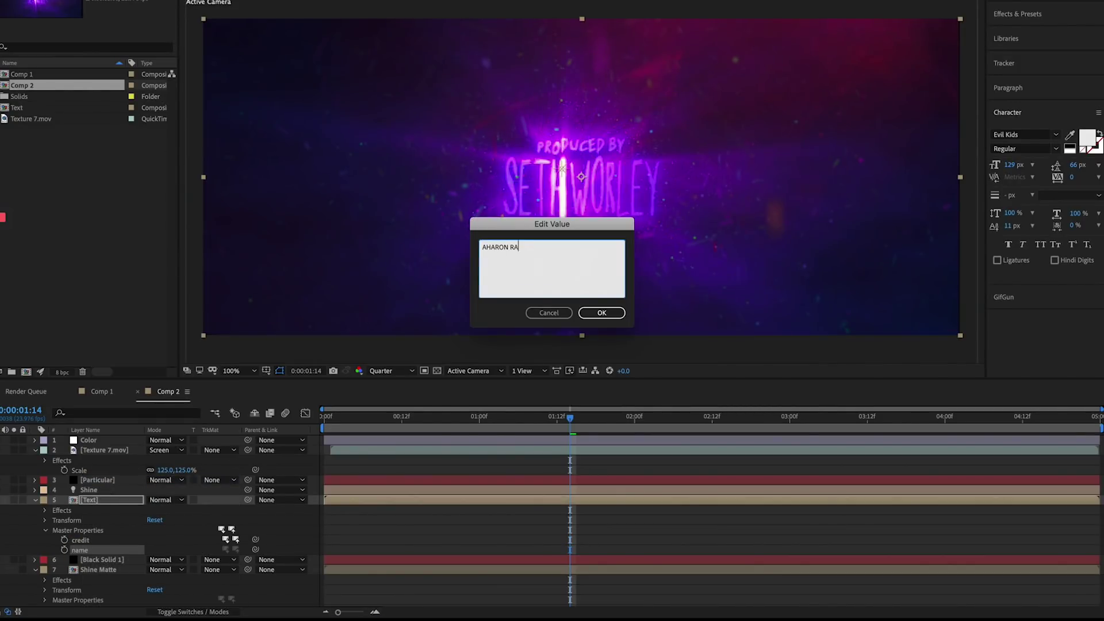
{"action": "left_click", "coordinate": [601, 313]}
{"action": "left_click", "coordinate": [298, 522]}
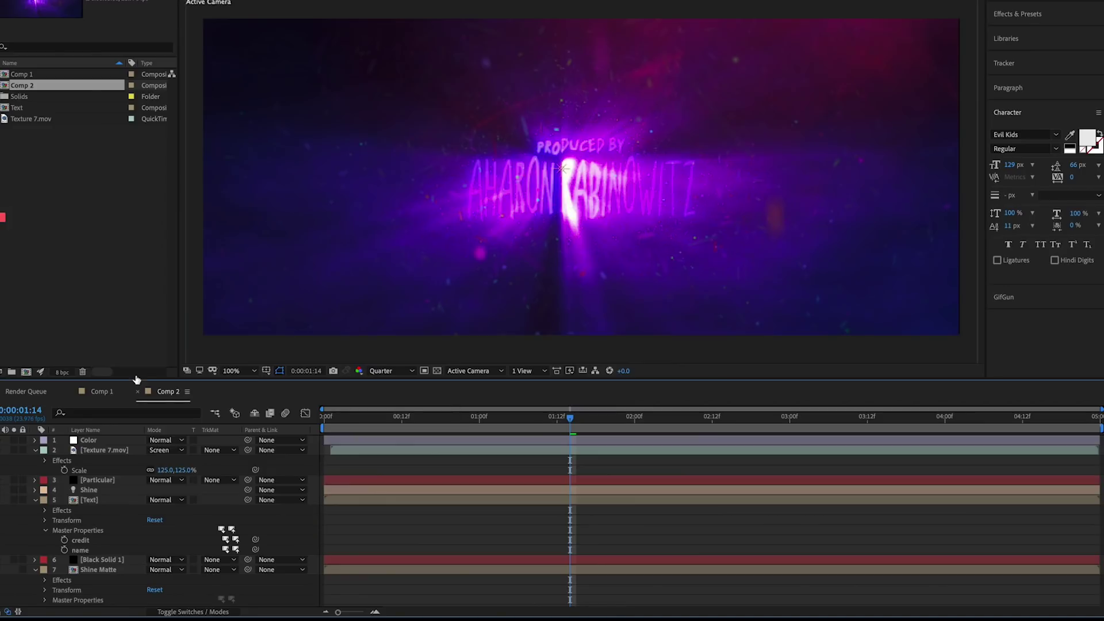
{"action": "left_click", "coordinate": [104, 392]}
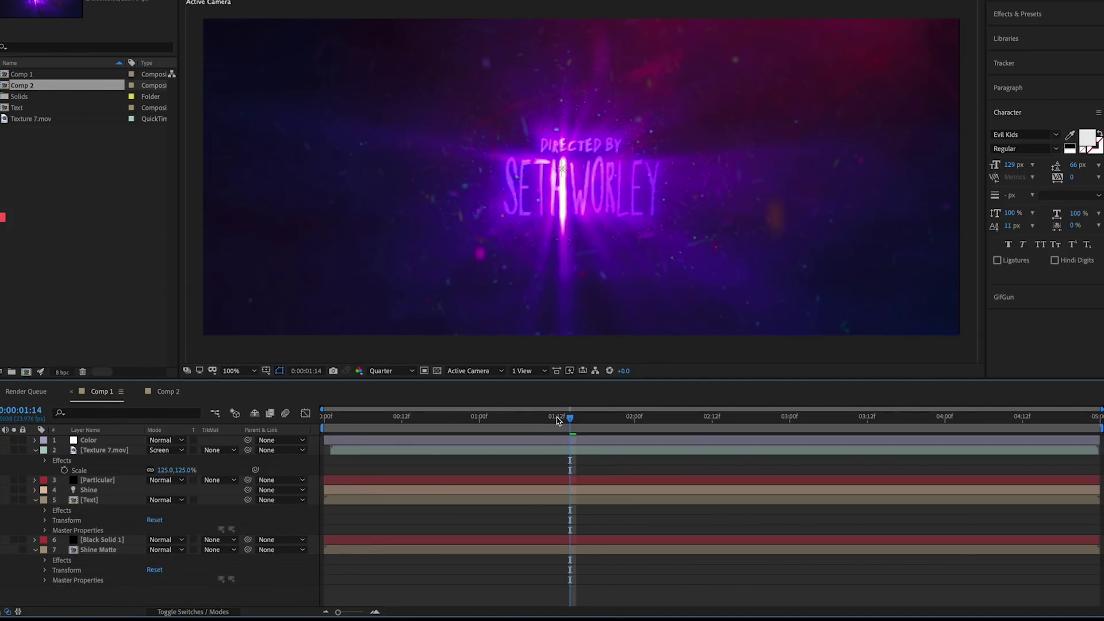
{"action": "left_click", "coordinate": [168, 392]}
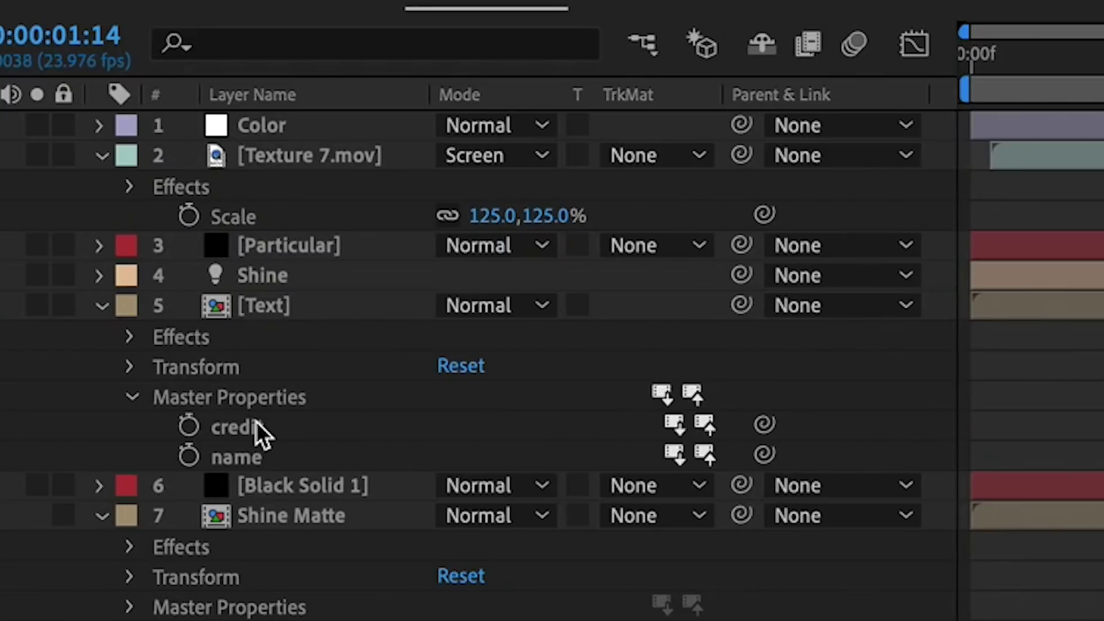
- Pick-whip Shine Matte's credit and name master properties to the Text layer's credit and name
{"action": "left_click", "coordinate": [285, 515]}
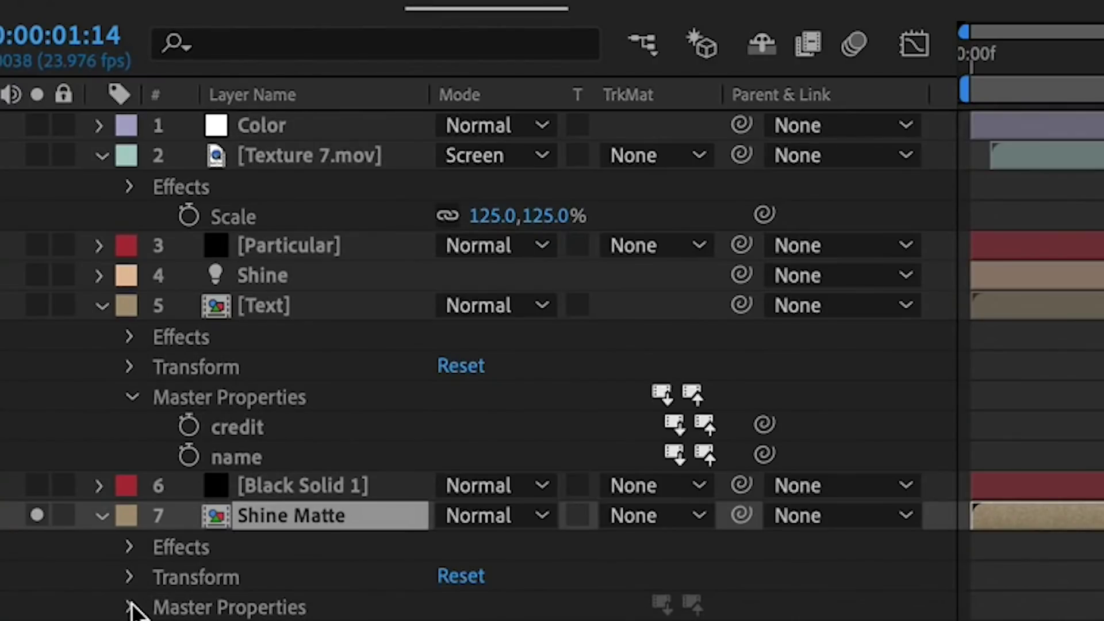
{"action": "left_click", "coordinate": [130, 607]}
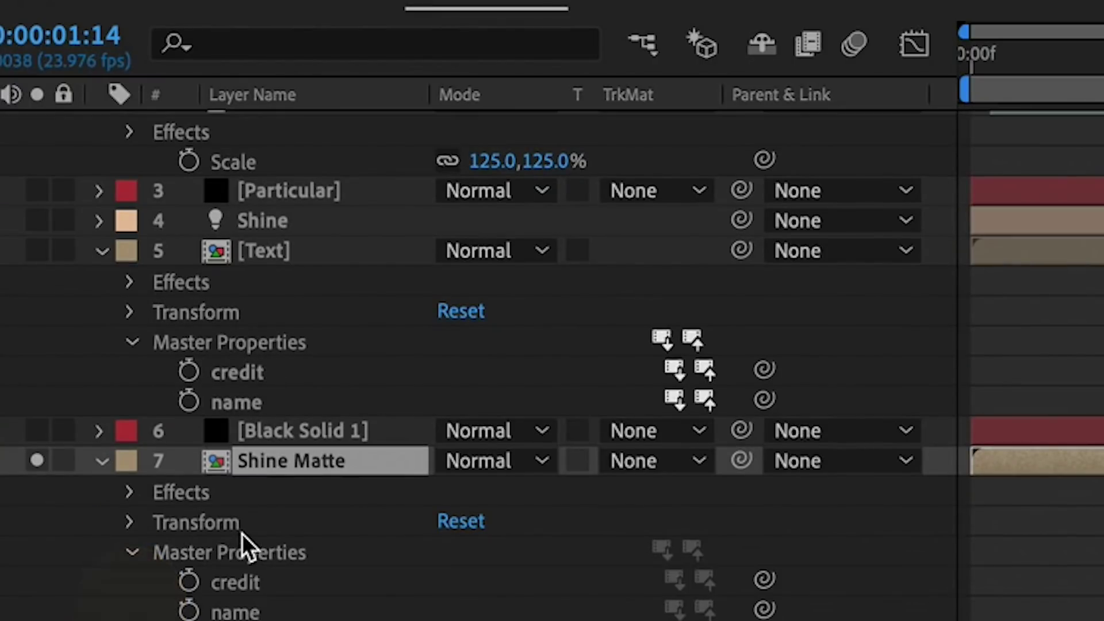
{"action": "left_click", "coordinate": [244, 582]}
{"action": "left_click", "coordinate": [765, 579]}
{"action": "left_click_drag", "start_coordinate": [765, 580], "coordinate": [267, 376]}
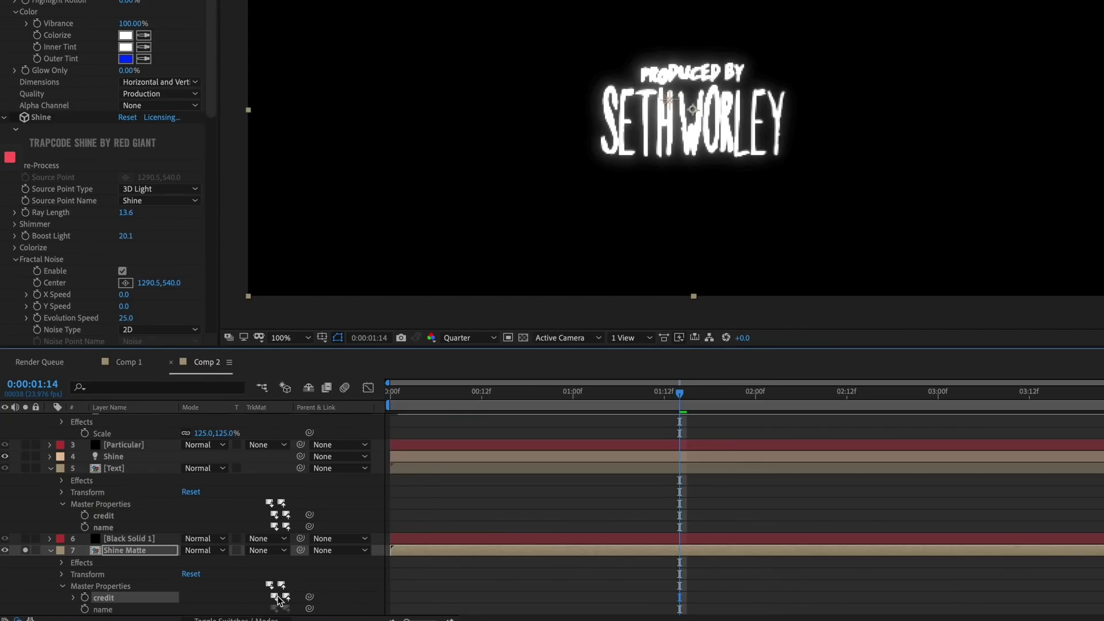
{"action": "left_click_drag", "start_coordinate": [310, 609], "coordinate": [114, 529]}
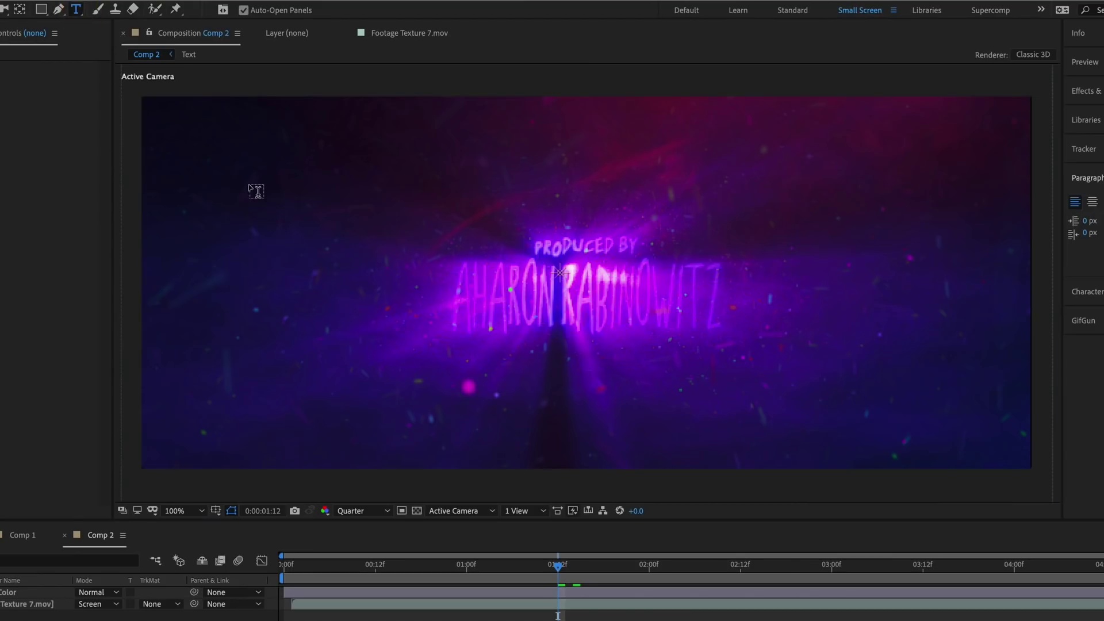
- Add a 'credit' text layer and move it to the top-left corner
{"action": "left_click", "coordinate": [249, 183]}
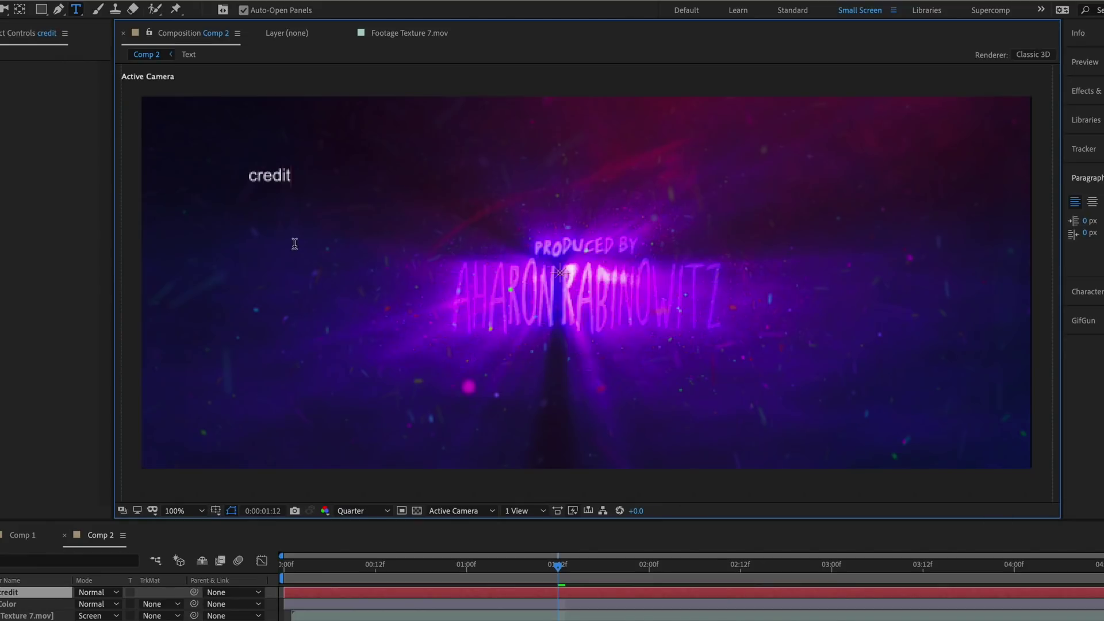
{"action": "key", "text": "Escape"}
{"action": "key", "text": "v"}
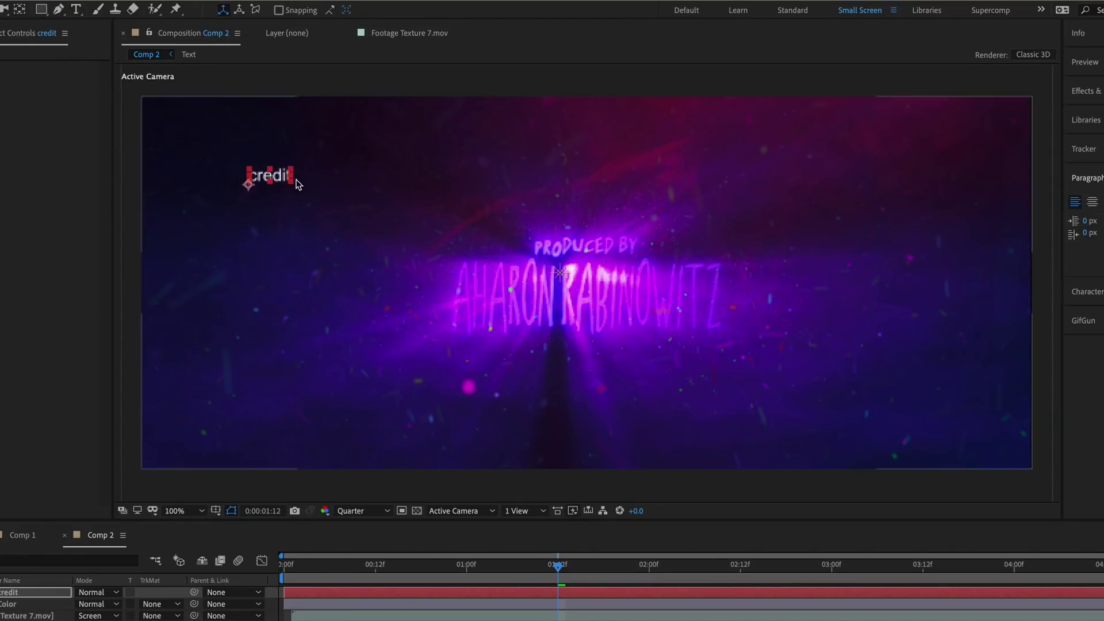
{"action": "left_click_drag", "start_coordinate": [241, 168], "coordinate": [175, 254]}
- Duplicate it at the bottom-left retyped as NAME, and make both guide layers
{"action": "key", "text": "ctrl+d"}
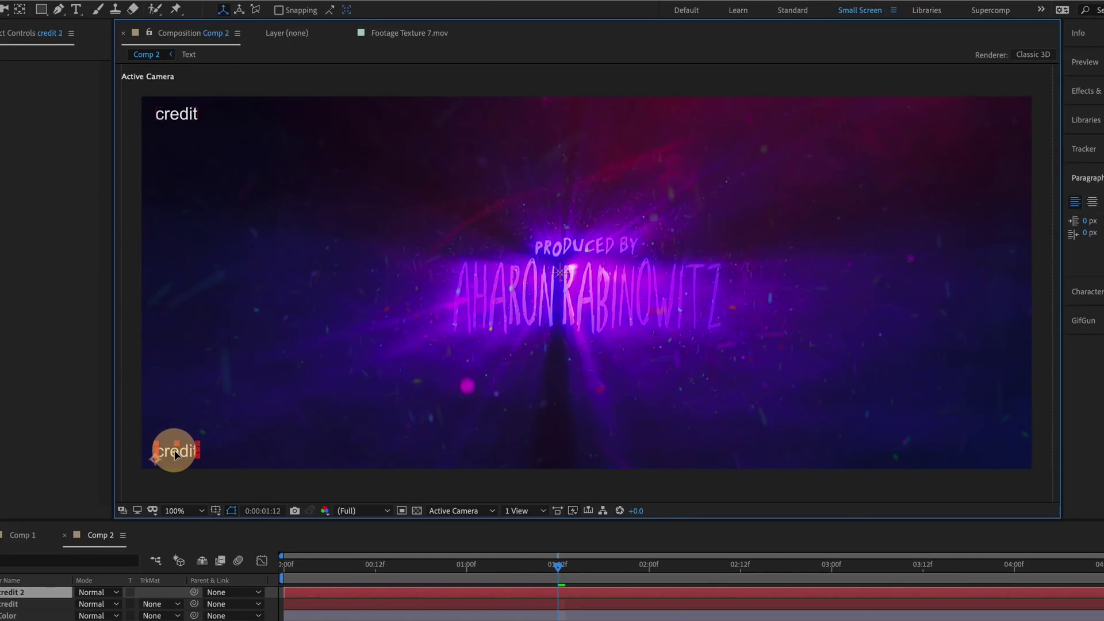
{"action": "double_click", "coordinate": [175, 452]}
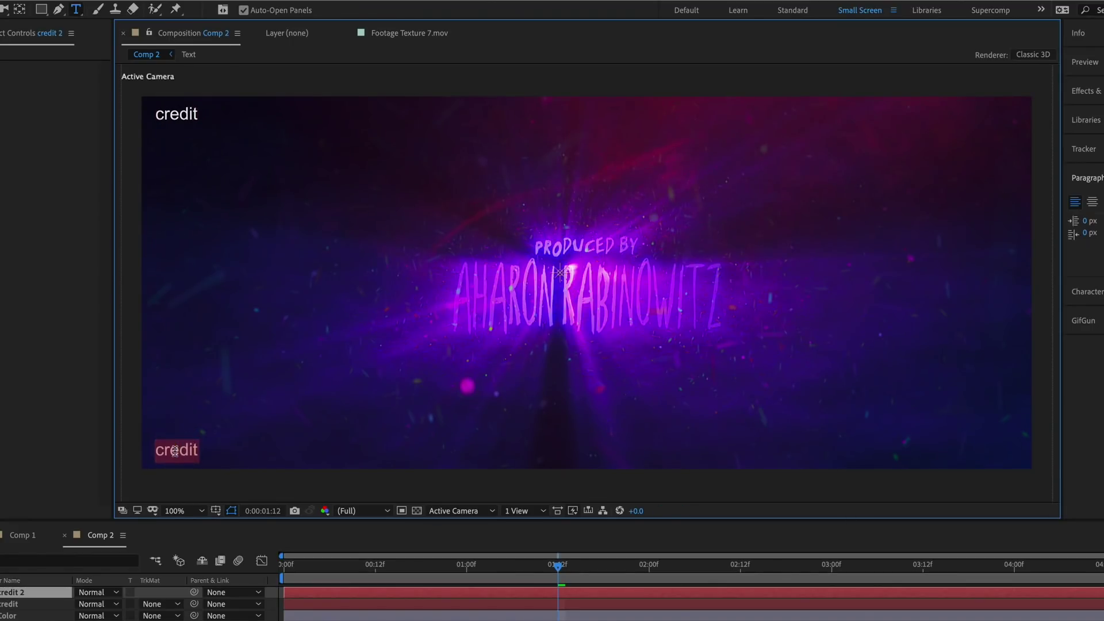
{"action": "type", "text": "NAME"}
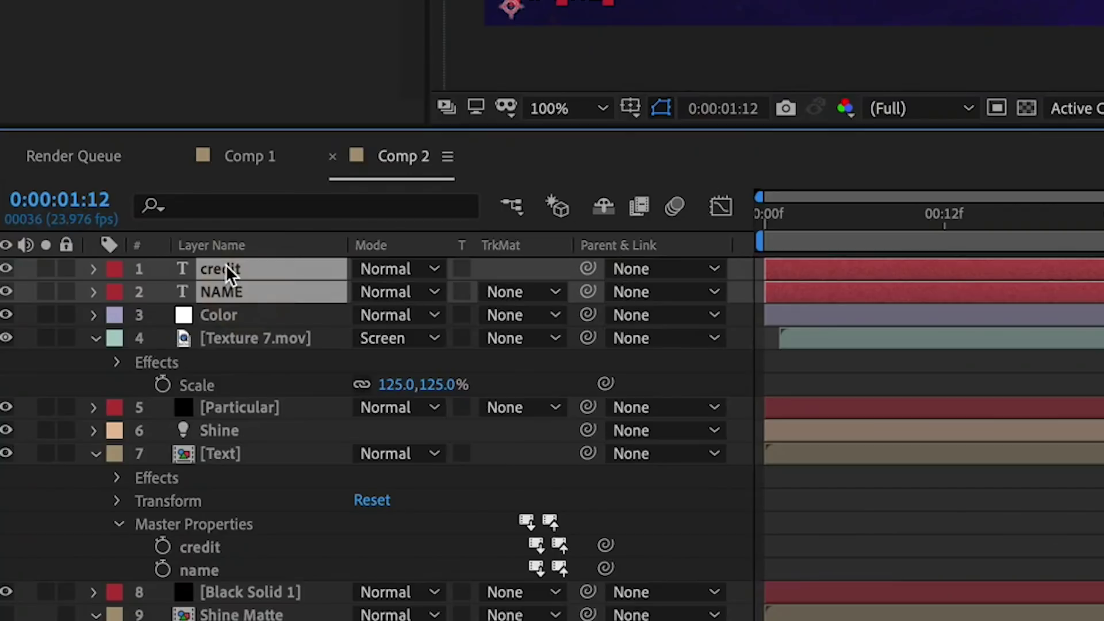
{"action": "right_click", "coordinate": [9, 592]}
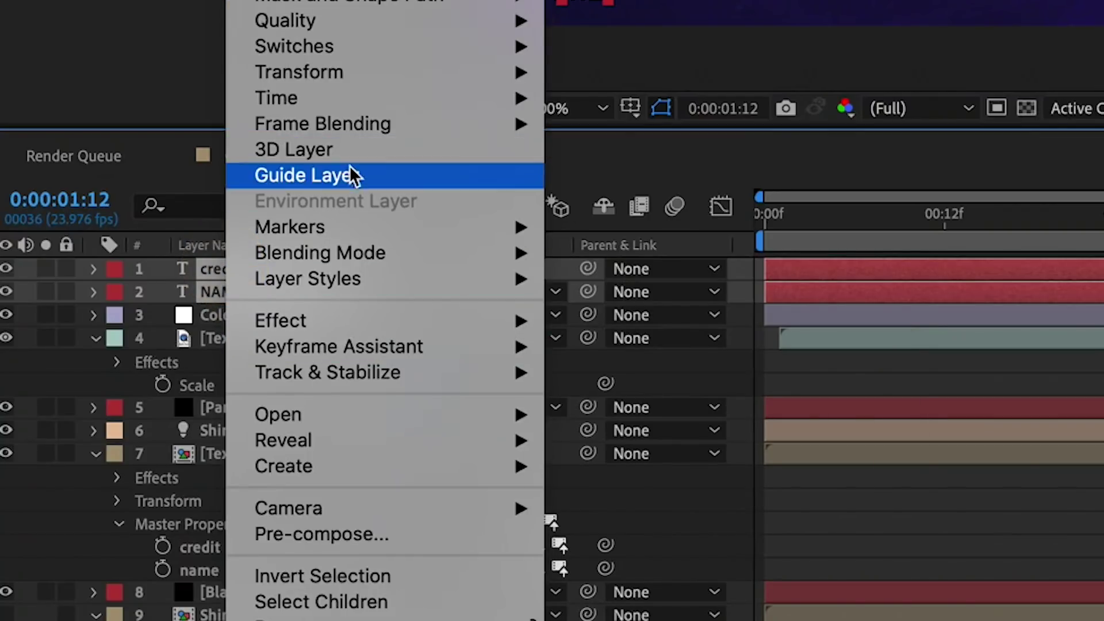
{"action": "left_click", "coordinate": [350, 175]}
{"action": "left_click", "coordinate": [705, 508]}
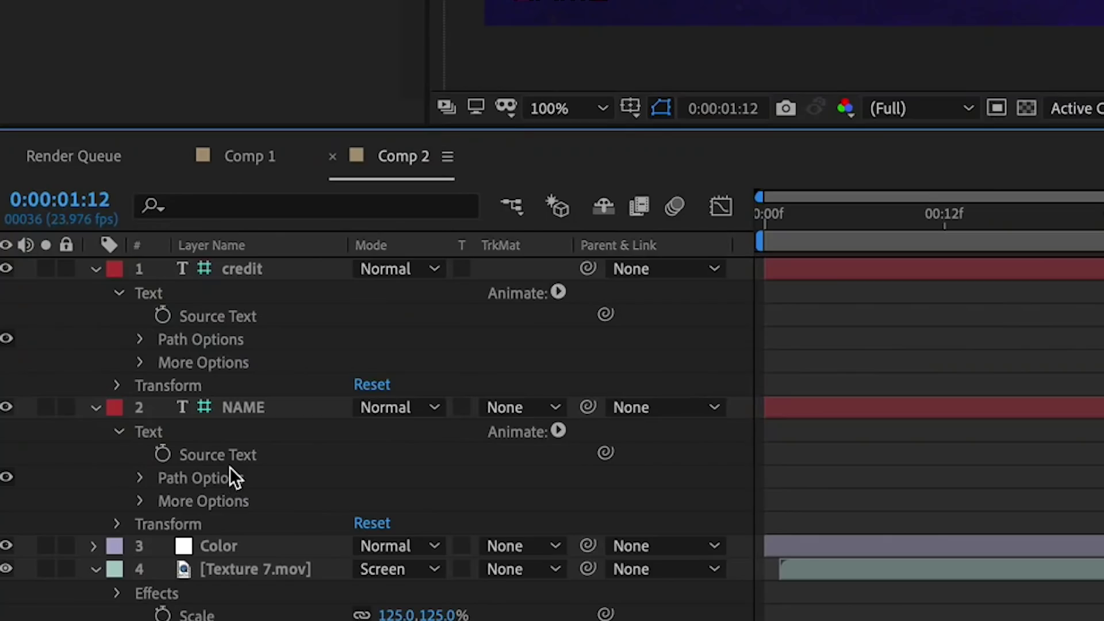
- Pick-whip the Text layer's credit and name properties to the credit and NAME guide layers
{"action": "scroll", "coordinate": [229, 467], "scroll_direction": "down", "scroll_amount": 5}
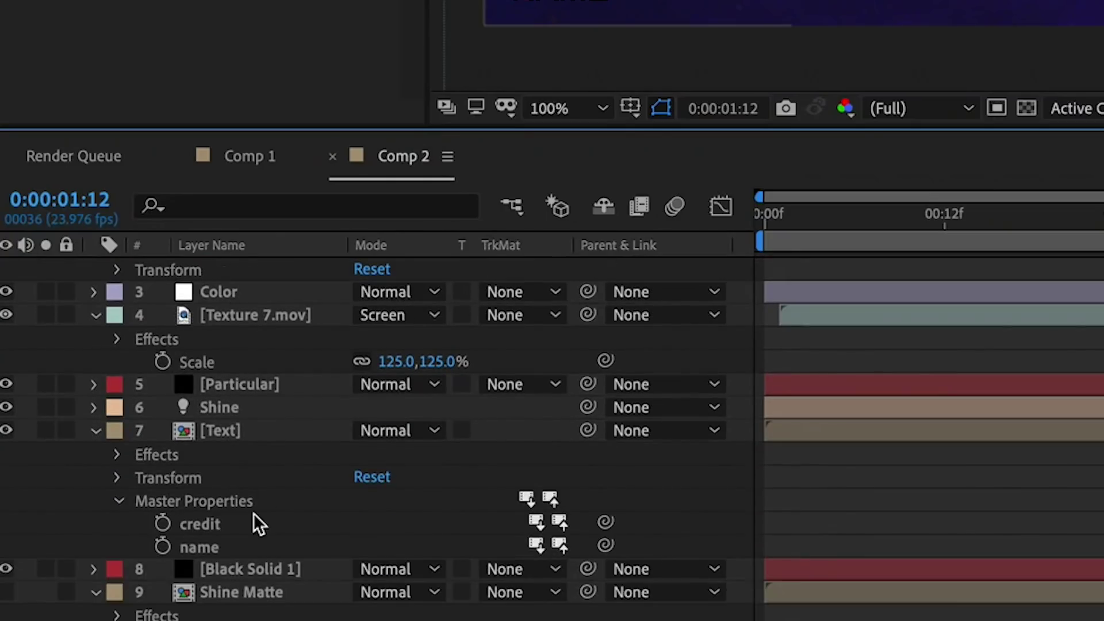
{"action": "mouse_move", "coordinate": [606, 521]}
{"action": "left_mouse_down"}
{"action": "mouse_move", "coordinate": [242, 259]}
{"action": "mouse_move", "coordinate": [277, 288]}
{"action": "mouse_move", "coordinate": [256, 334]}
{"action": "mouse_move", "coordinate": [237, 321]}
{"action": "left_mouse_up"}
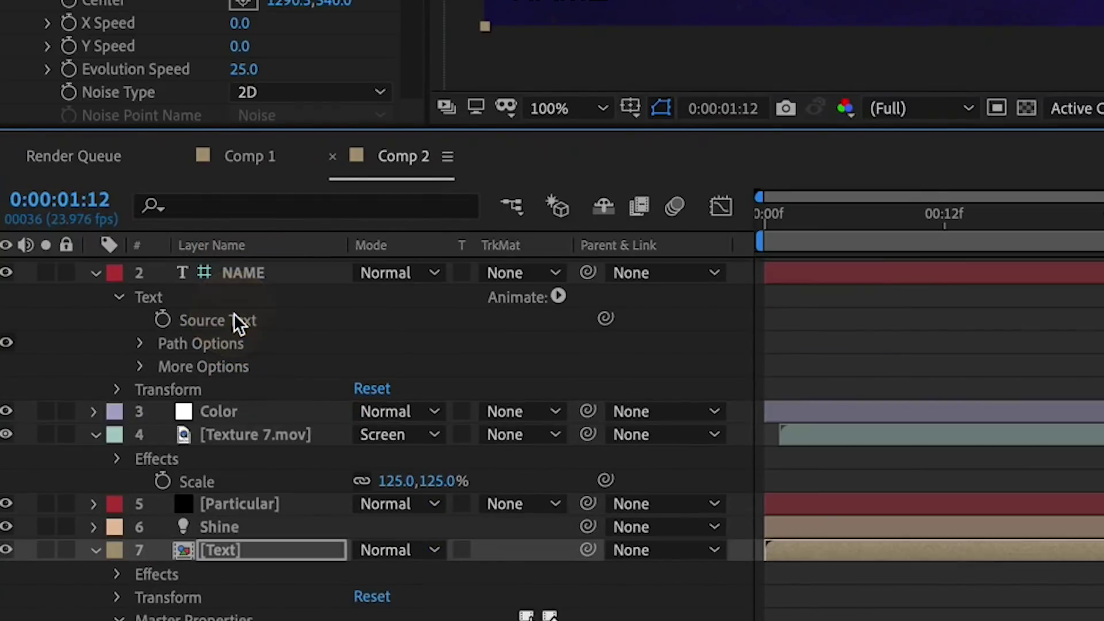
{"action": "scroll", "coordinate": [307, 378], "scroll_direction": "down", "scroll_amount": 5}
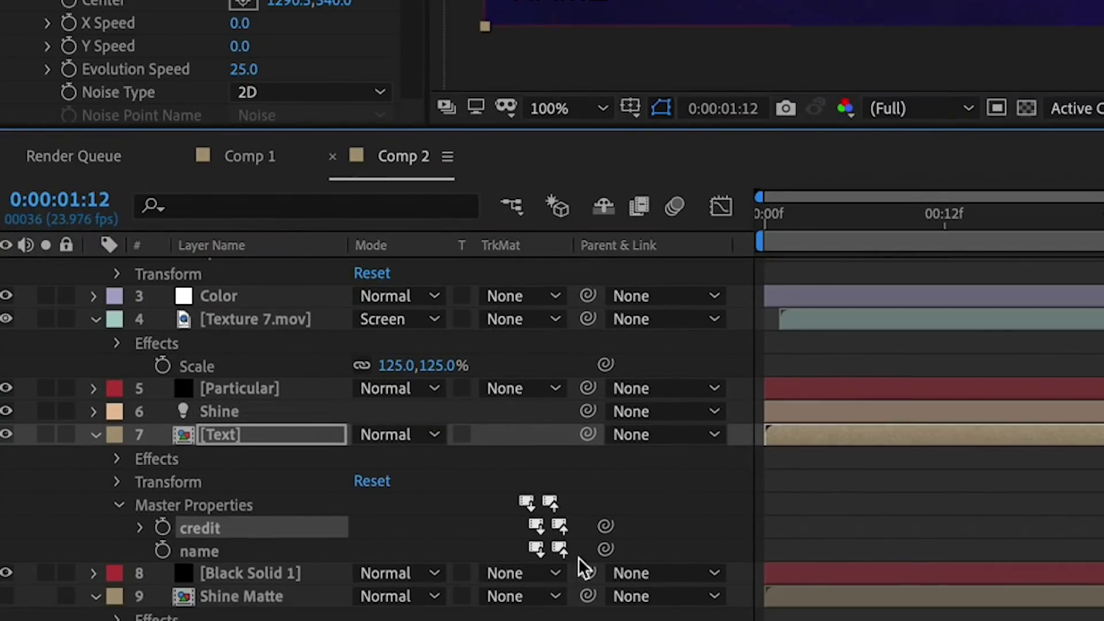
{"action": "left_click_drag", "start_coordinate": [607, 551], "coordinate": [220, 275]}
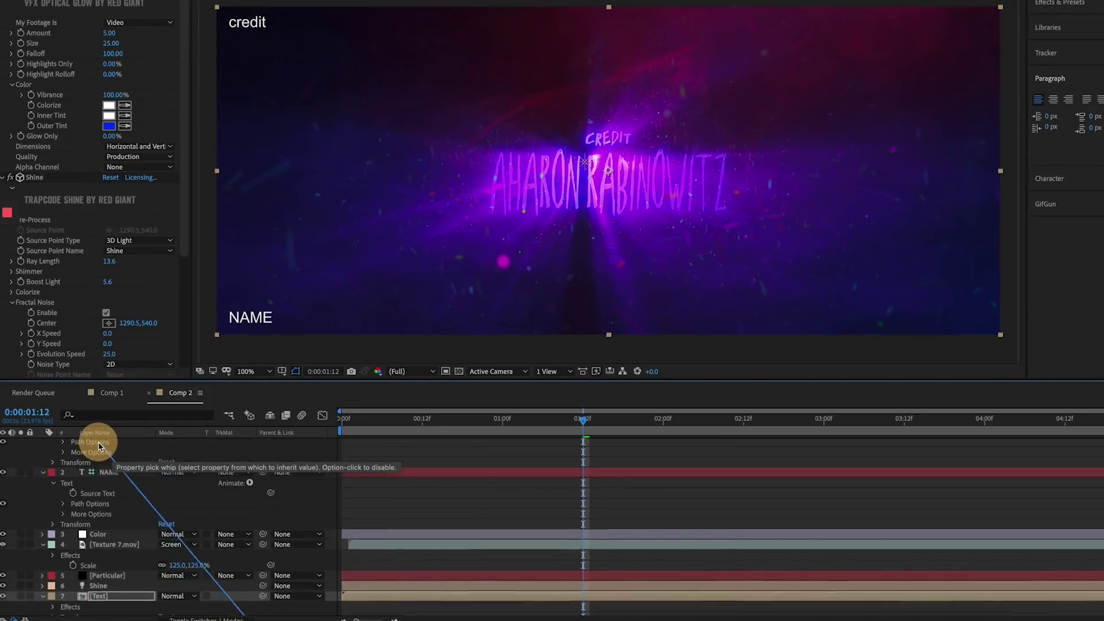
{"action": "left_click_drag", "start_coordinate": [99, 446], "coordinate": [90, 527]}
- Retype the guide layers to 'dinosaur supervisor' and a new person's name
{"action": "scroll", "coordinate": [88, 543], "scroll_direction": "down", "scroll_amount": 3}
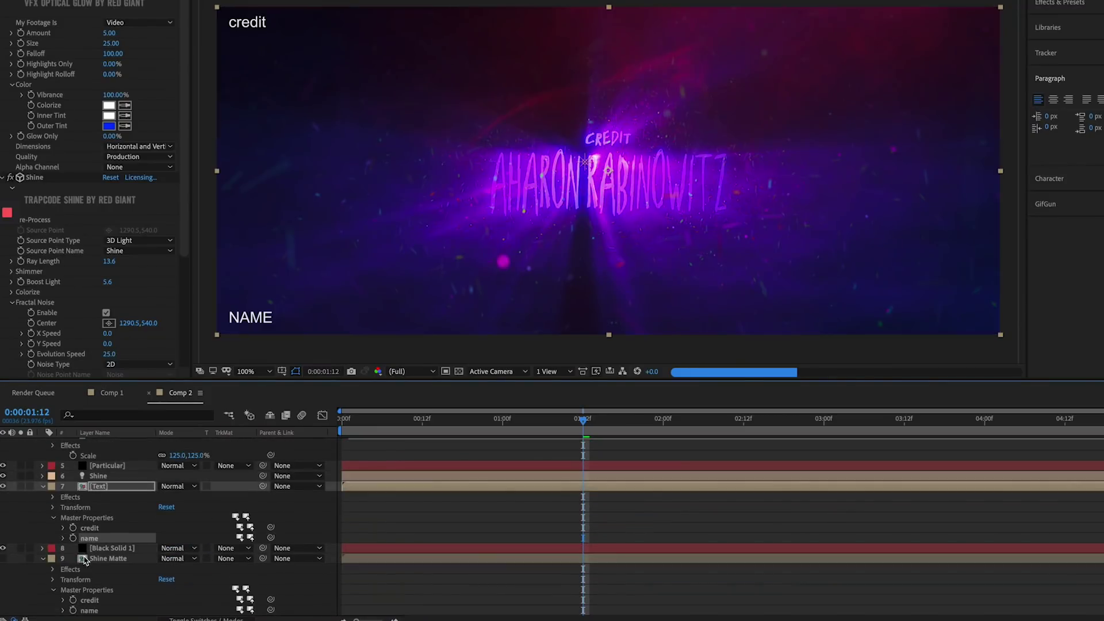
{"action": "scroll", "coordinate": [73, 537], "scroll_direction": "up", "scroll_amount": 5}
{"action": "left_click", "coordinate": [111, 444]}
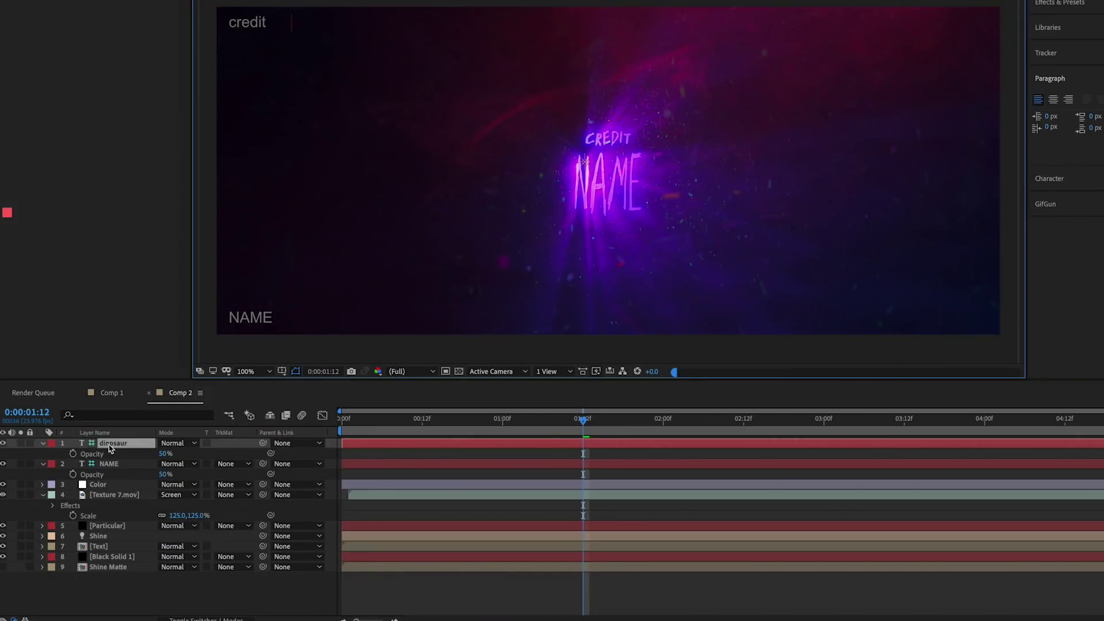
{"action": "left_click", "coordinate": [113, 464]}
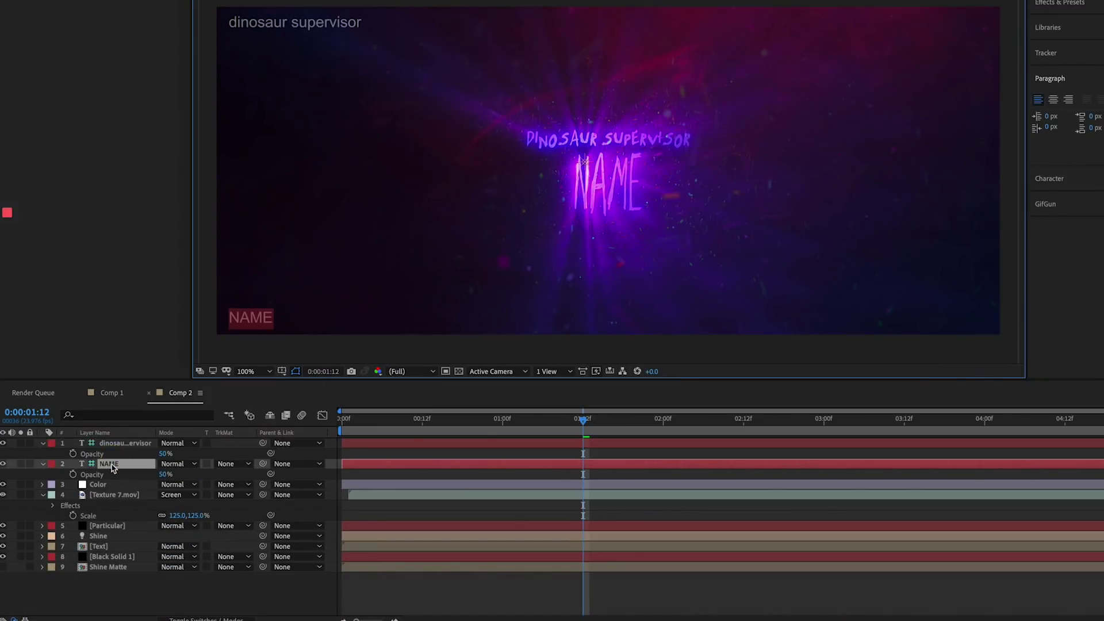
{"action": "type", "text": "DANIEL HASHIMOTO"}
{"action": "key", "text": "Return"}
{"action": "left_click", "coordinate": [138, 495]}
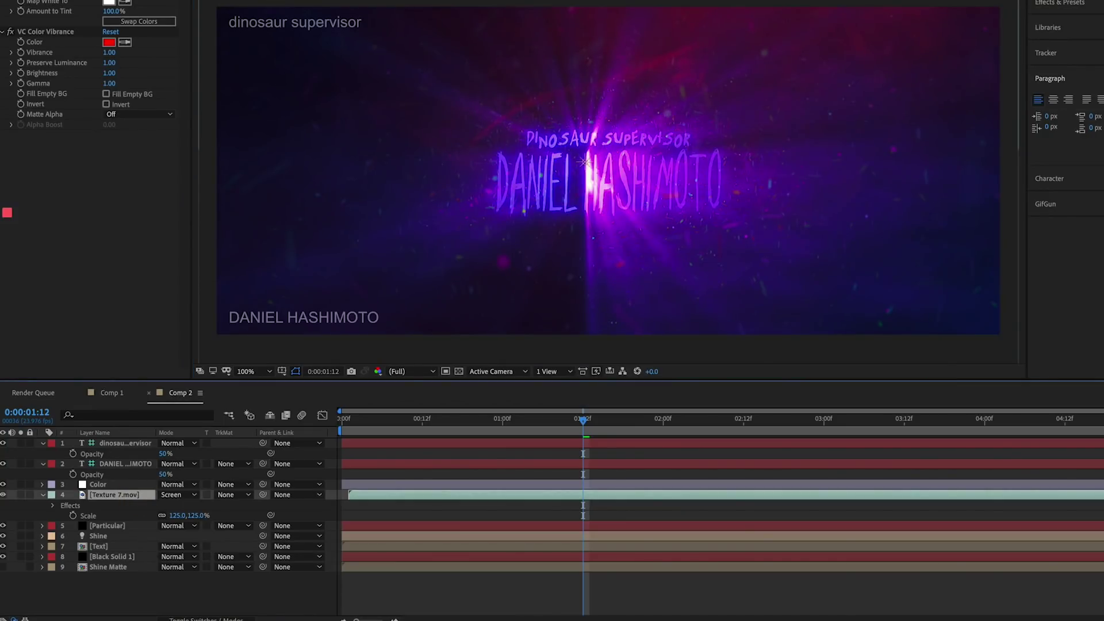
- Open Comp 3 and retype its guide layers to 'sword person' and another person's name
{"action": "double_click", "coordinate": [29, 87]}
{"action": "left_click", "coordinate": [111, 443]}
{"action": "type", "text": "sw"}
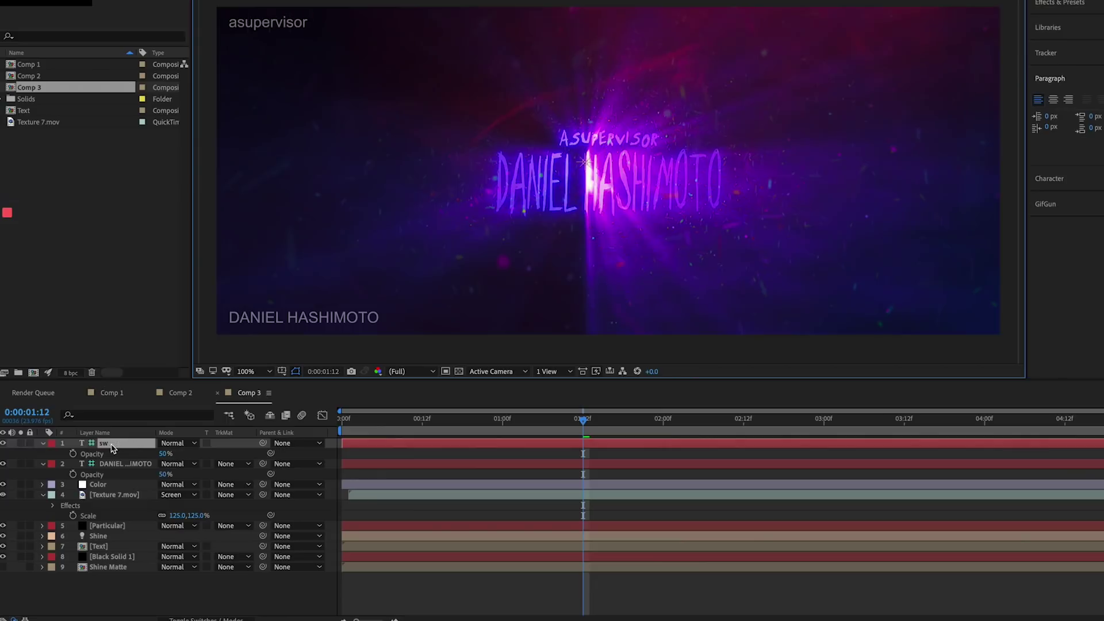
{"action": "type", "text": "ord person"}
{"action": "key", "text": "Return"}
{"action": "left_click", "coordinate": [111, 464]}
{"action": "key", "text": "Return"}
- Show Texture 7.mov's colour effect and position, and swap in Texture 13.mov as background
{"action": "left_click", "coordinate": [127, 495]}
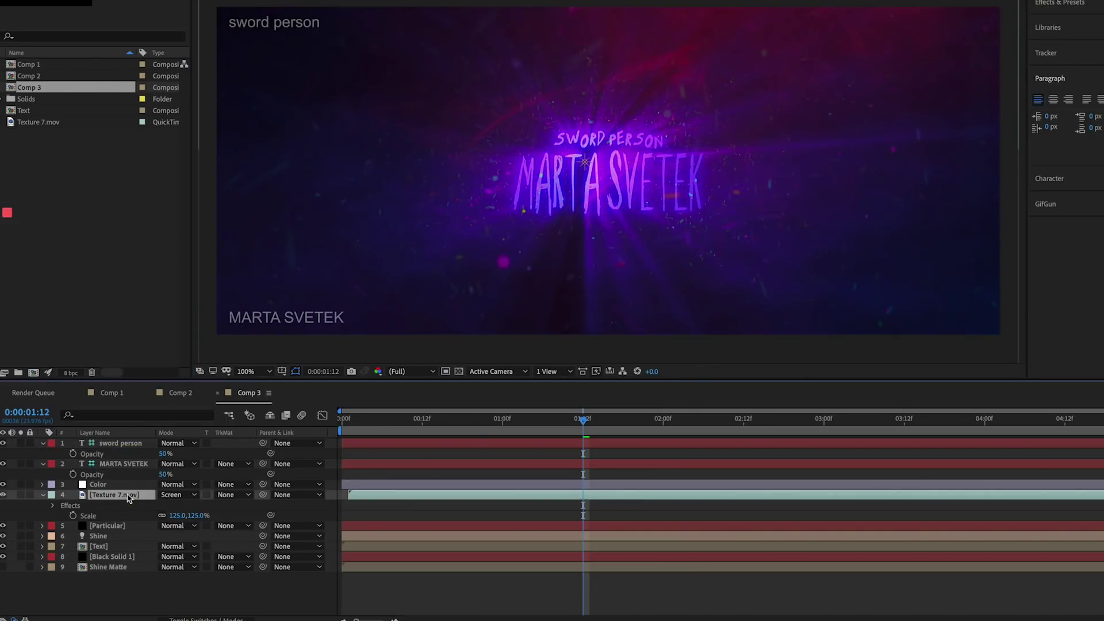
{"action": "left_click", "coordinate": [127, 495]}
{"action": "key", "text": "p"}
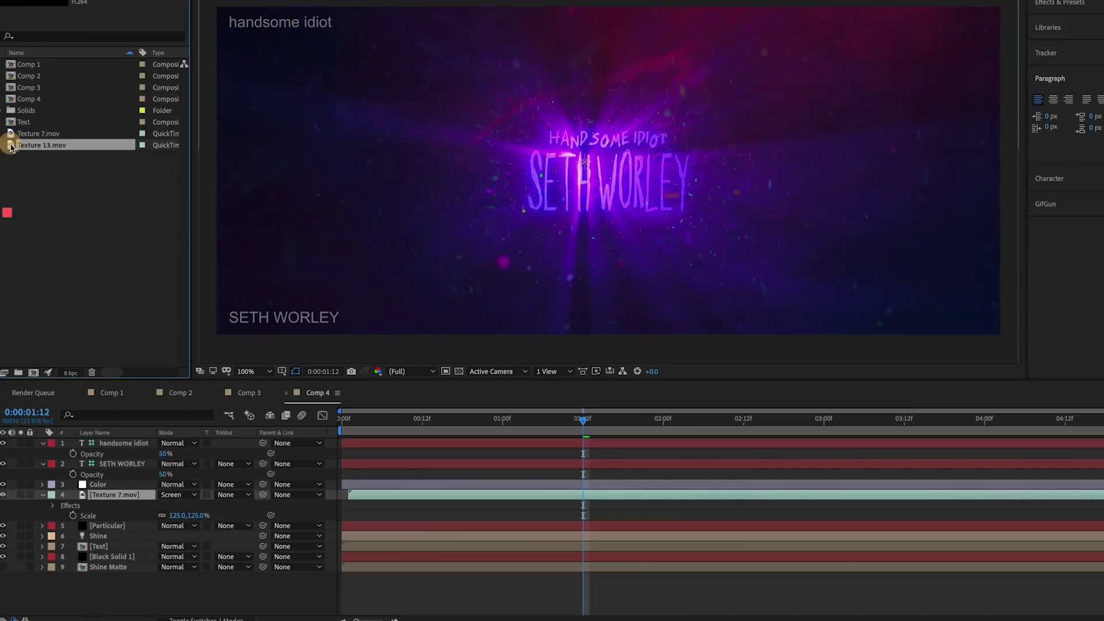
{"action": "left_click_drag", "start_coordinate": [10, 144], "coordinate": [111, 498]}
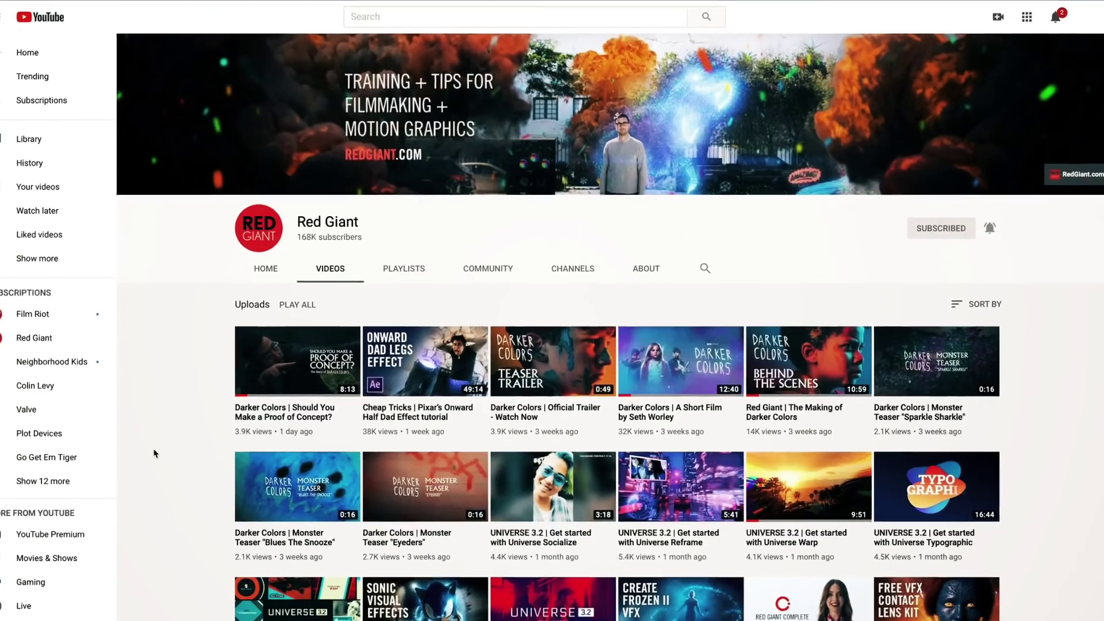
- Scroll down through the Red Giant channel's list of uploaded videos
{"action": "scroll", "coordinate": [154, 453], "scroll_direction": "down", "scroll_amount": 7}
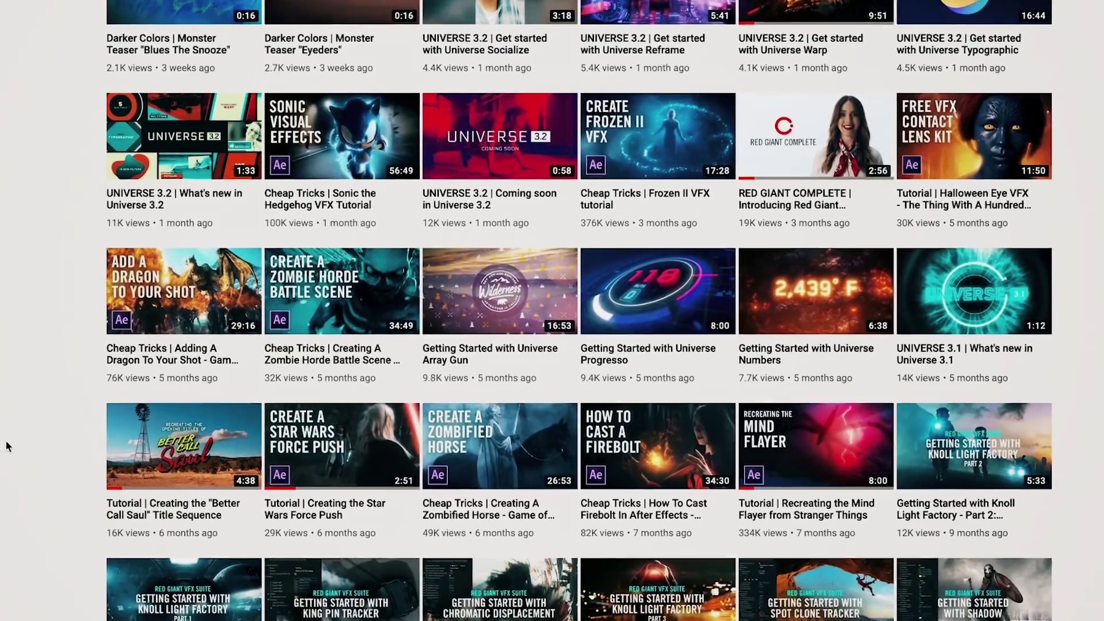